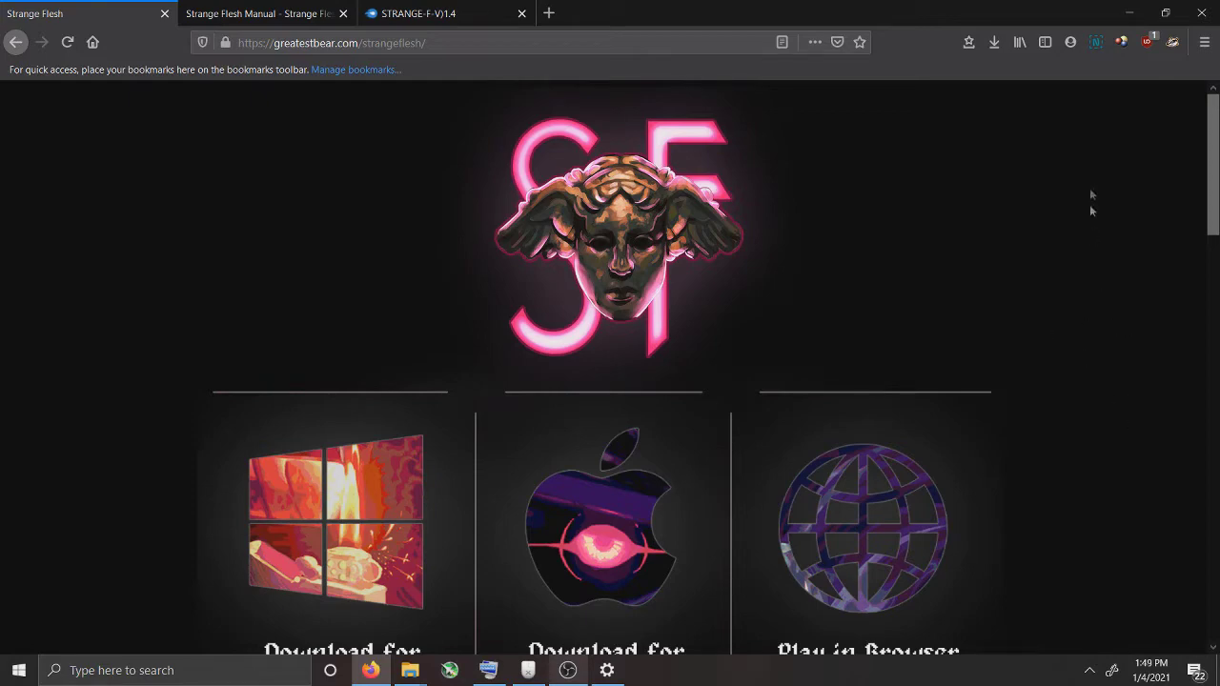
# Look over the download and browser-play options on the Strange Flesh website.
pyautogui.scroll(-3, 1111, 249)
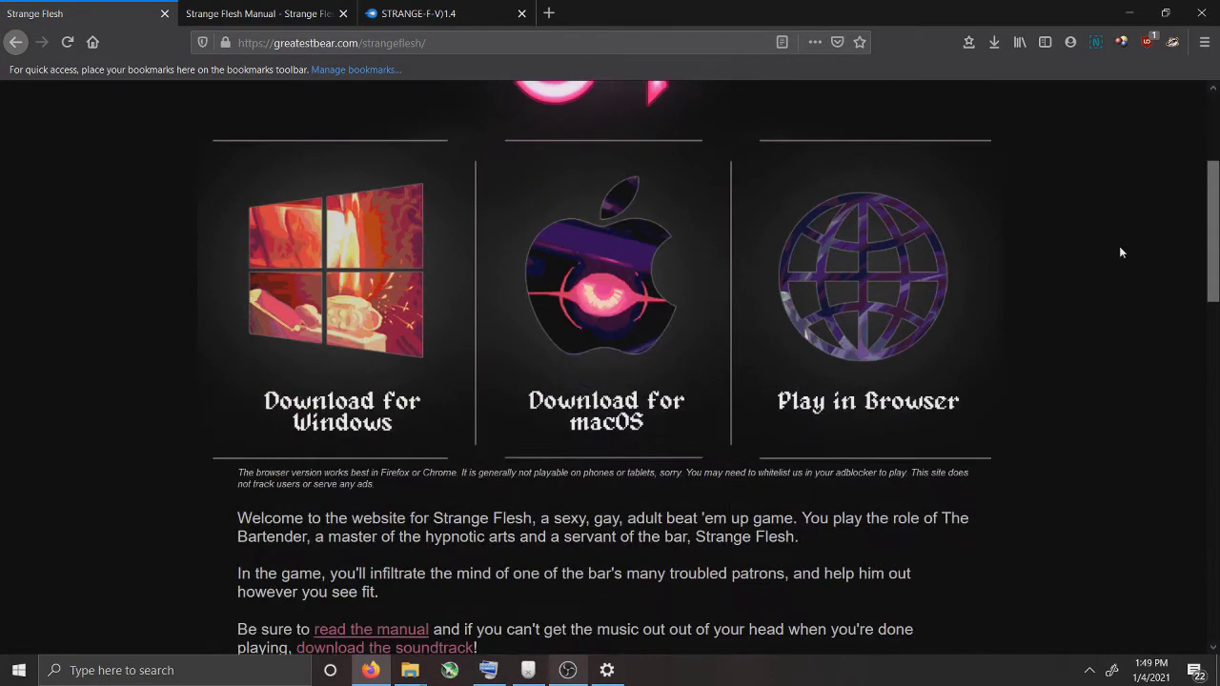
pyautogui.scroll(-2, 1119, 246)
pyautogui.scroll(3, 1120, 246)
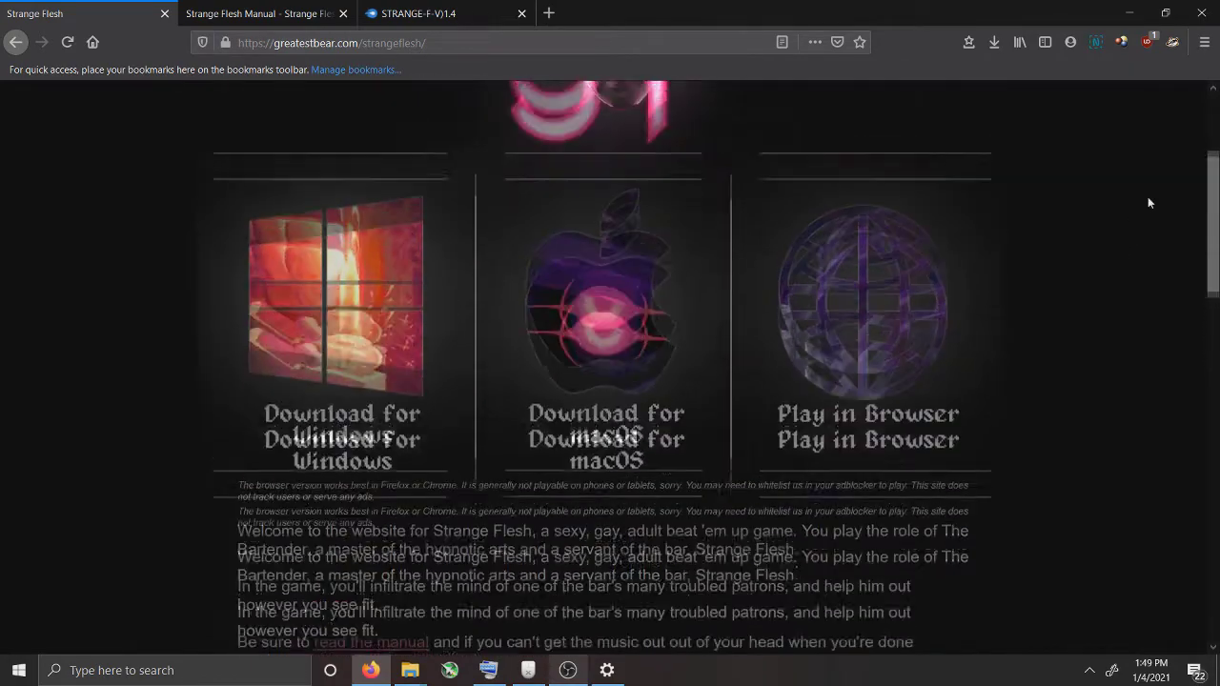
pyautogui.scroll(2, 1149, 202)
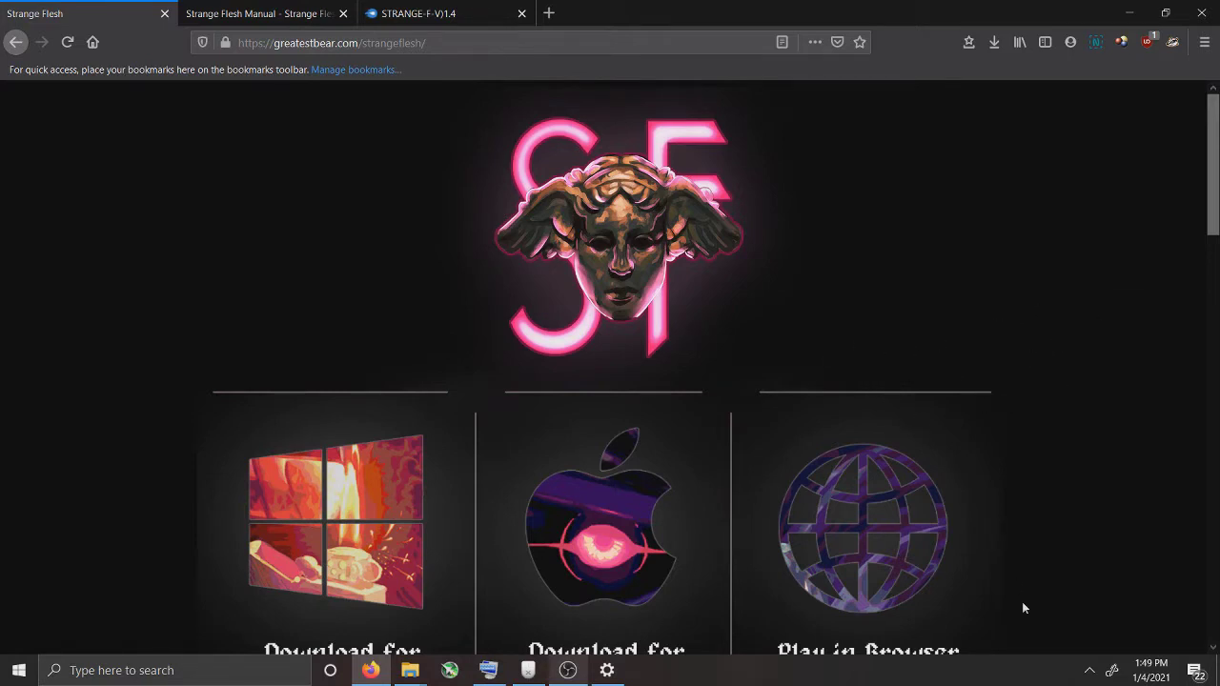
pyautogui.scroll(-2, 1048, 210)
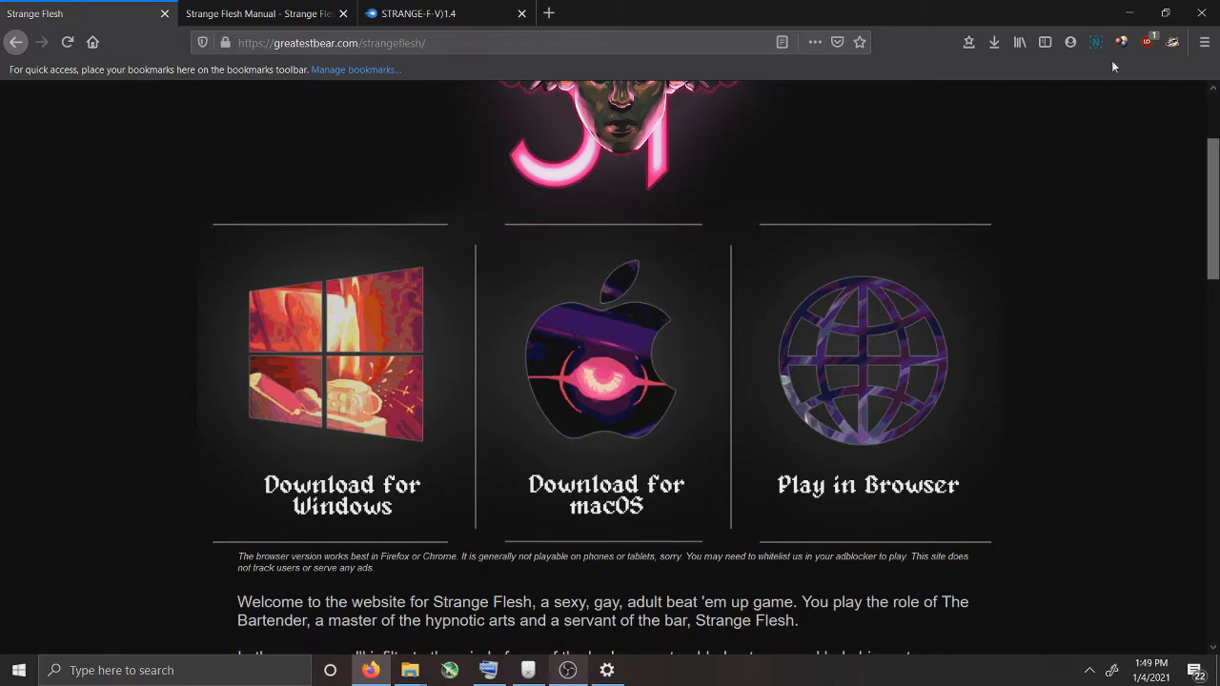
# Check the device and Windows specifications in the Windows Settings window and return to the game's website in Firefox.
pyautogui.hotkey('alt', 'Tab')
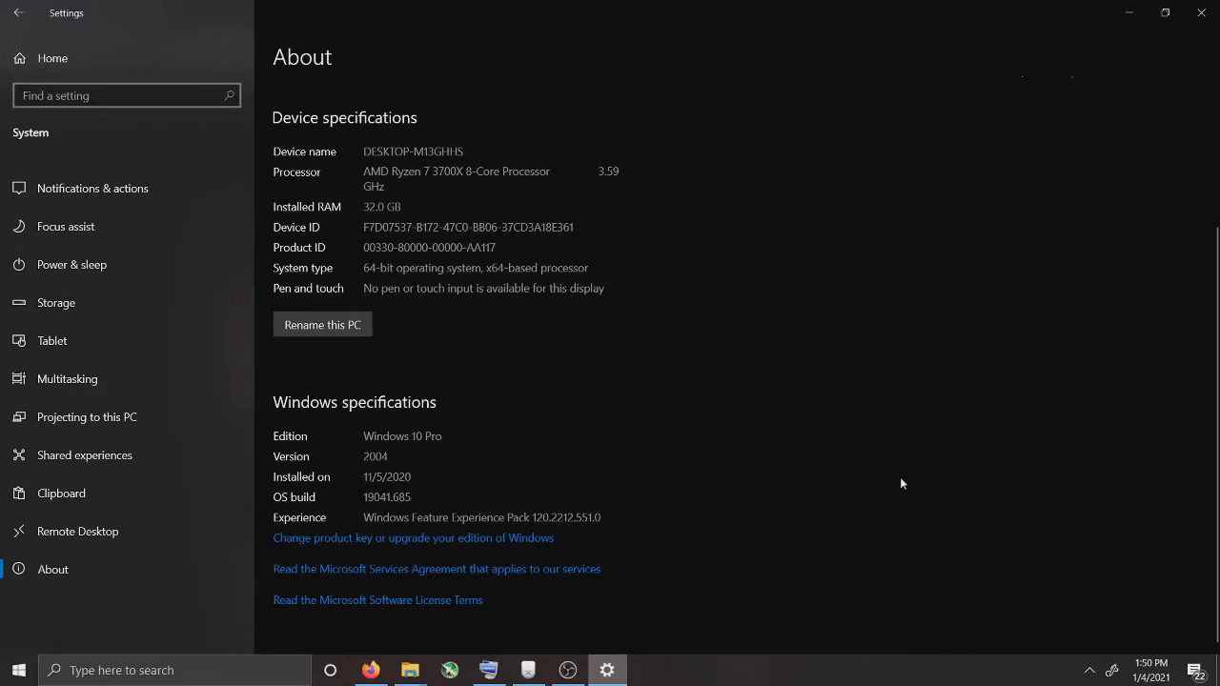
pyautogui.click(371, 670)
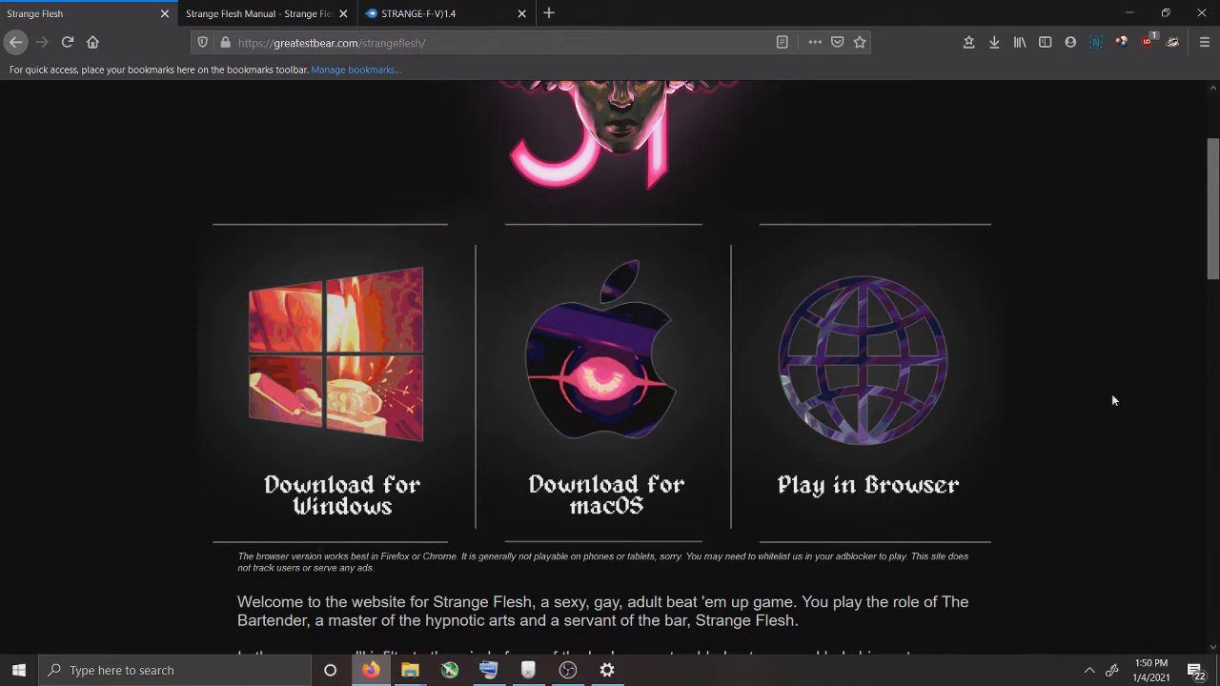
pyautogui.scroll(-2, 1112, 400)
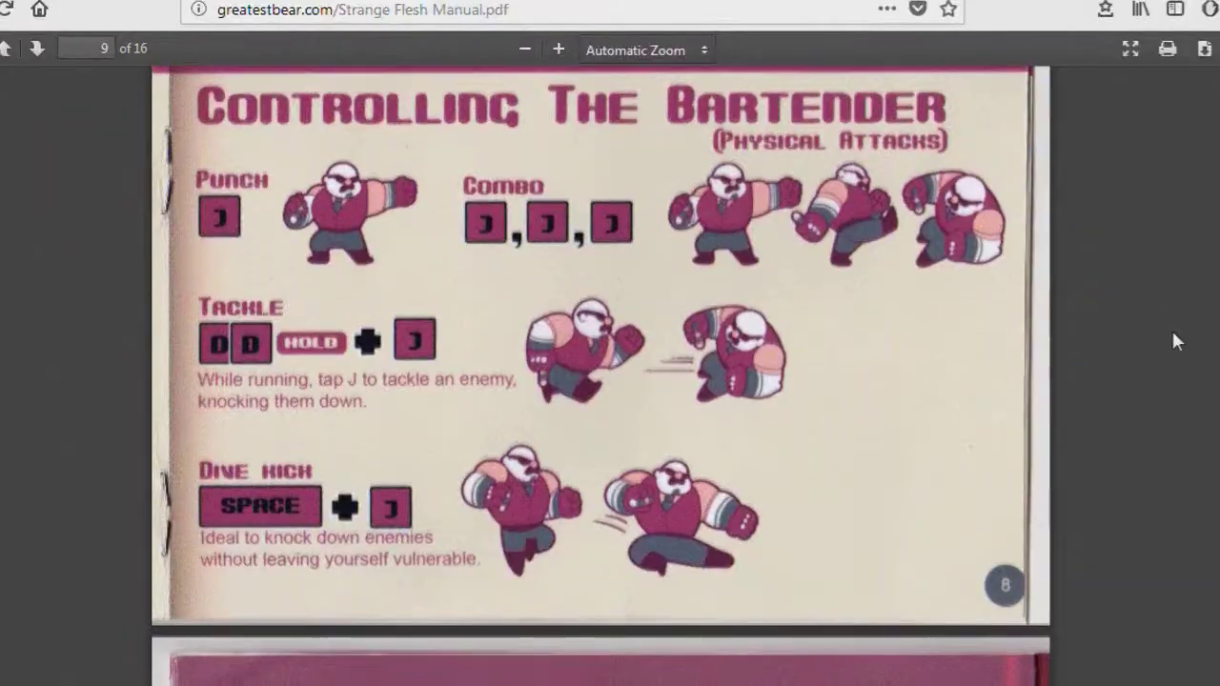
# Read the Strange Flesh manual from the physical attacks page through the corruption attacks, grab moves and Game Screen pages.
pyautogui.scroll(-5, 1173, 334)
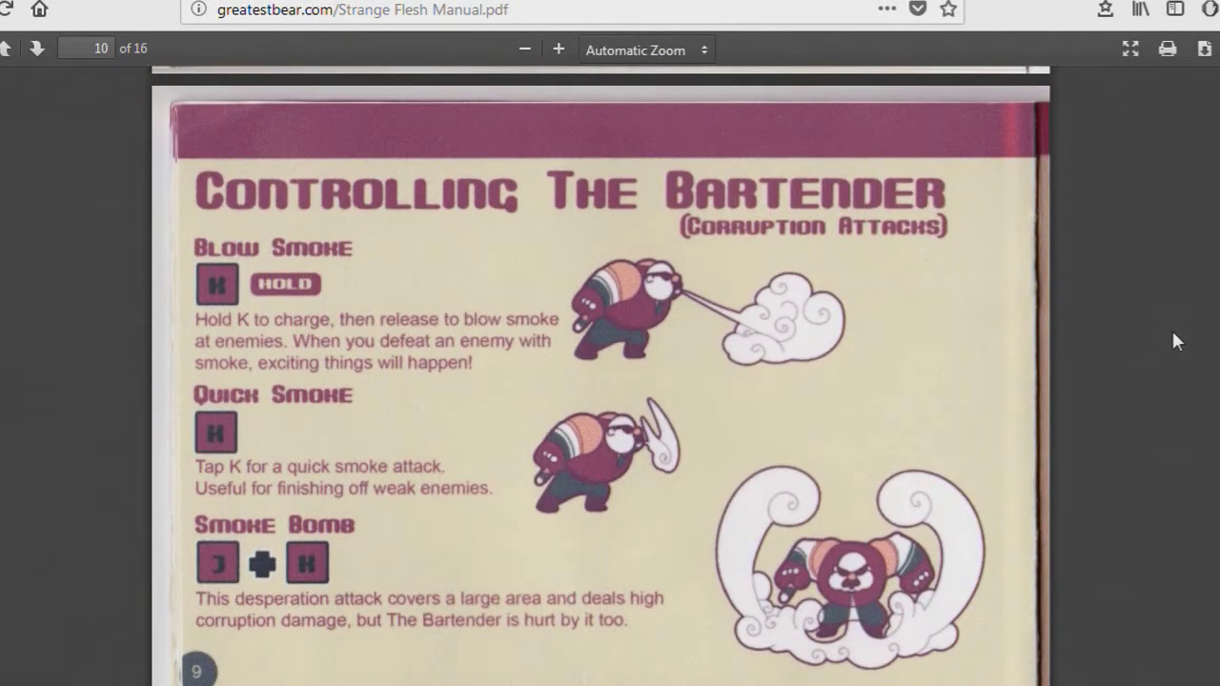
pyautogui.scroll(-3, 1176, 341)
pyautogui.scroll(-5, 1174, 340)
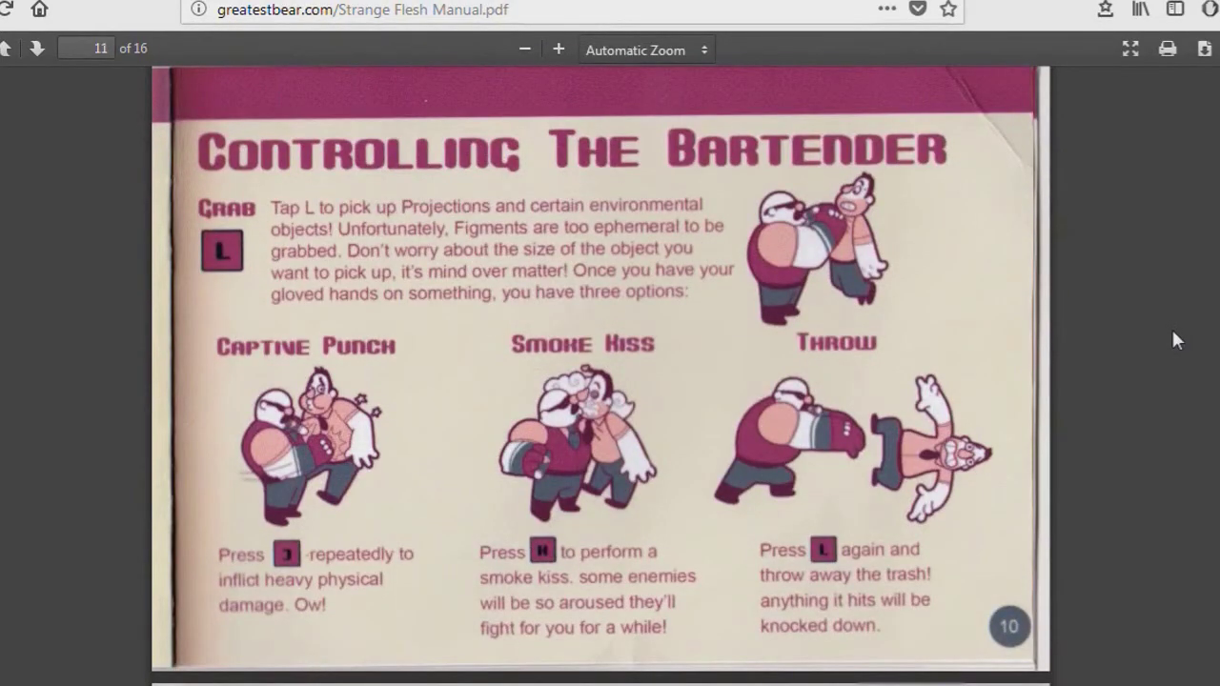
pyautogui.scroll(-5, 1175, 341)
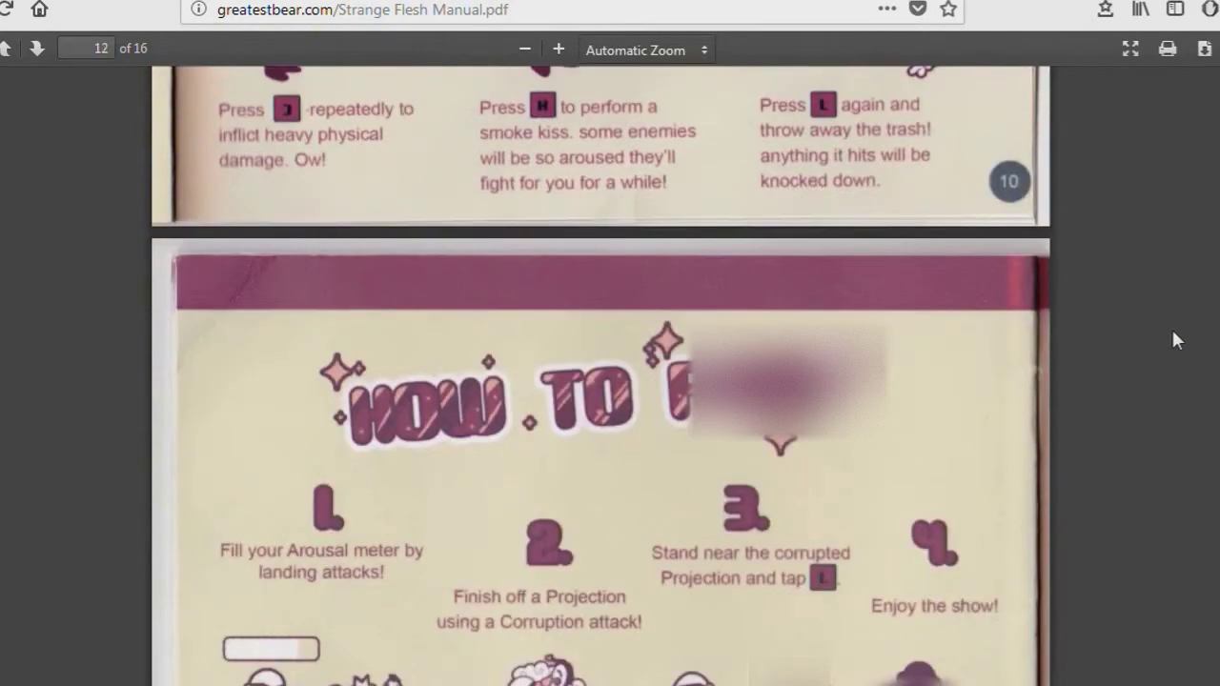
pyautogui.scroll(-3, 1173, 333)
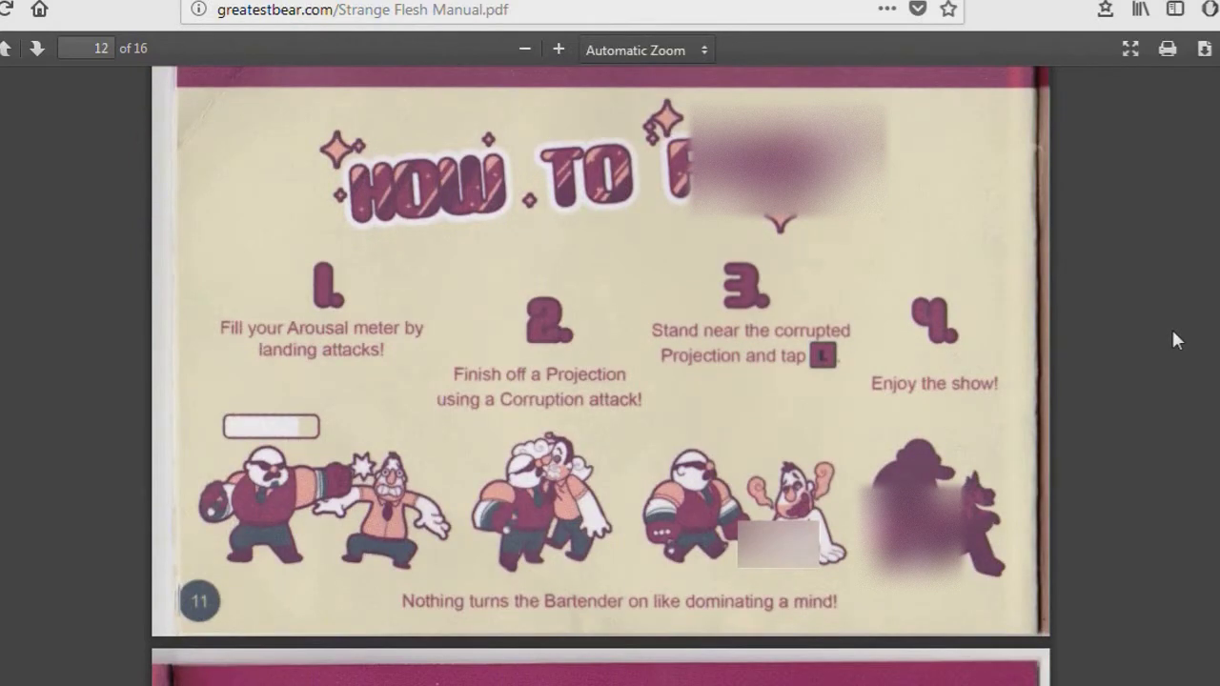
pyautogui.scroll(1, 1175, 341)
pyautogui.scroll(-6, 1175, 340)
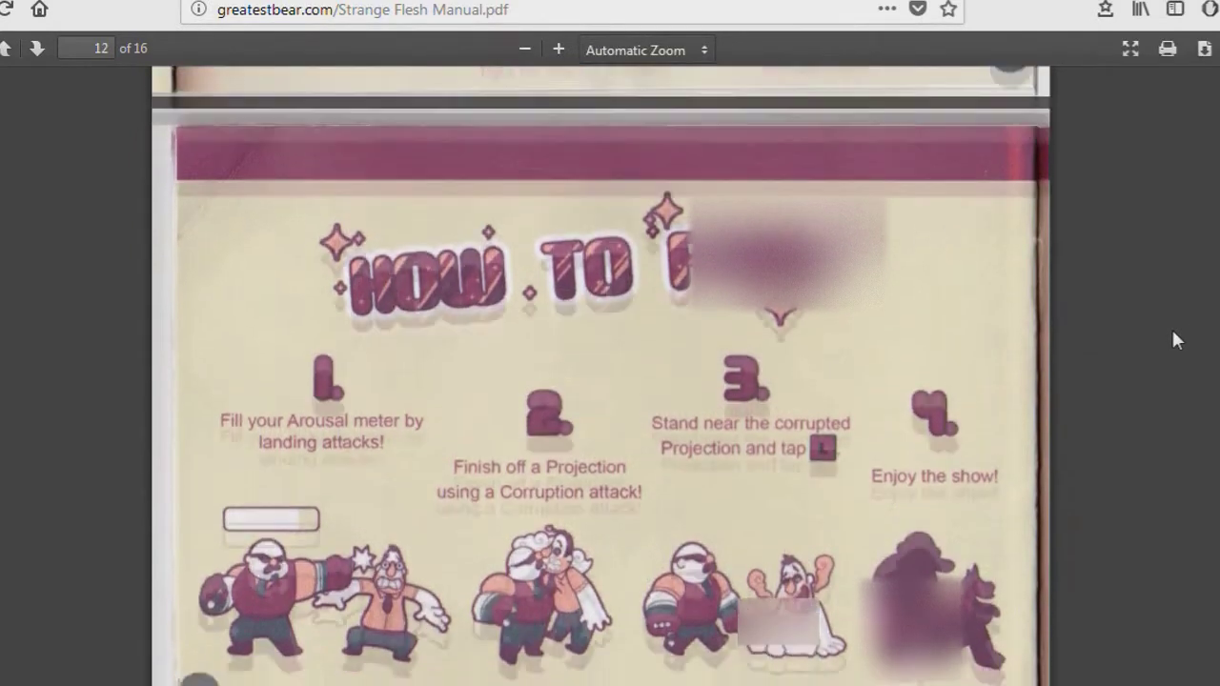
pyautogui.scroll(-3, 1175, 340)
pyautogui.scroll(1, 1176, 340)
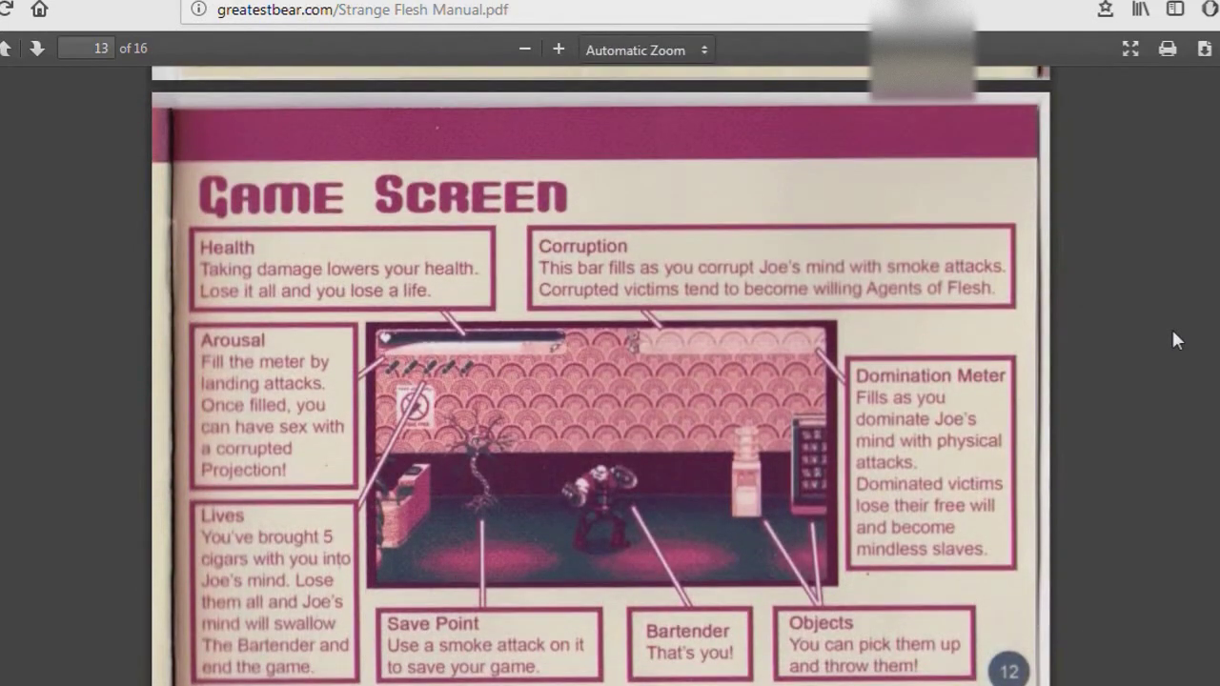
pyautogui.scroll(-2, 1175, 340)
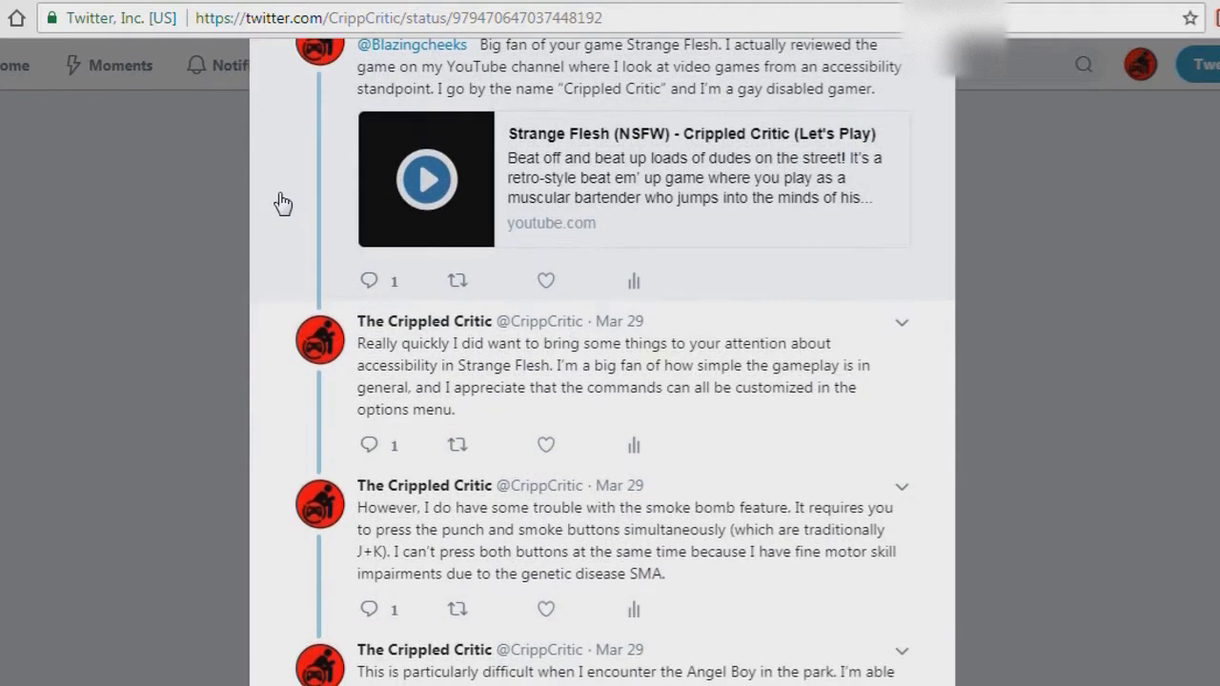
# Read through the Twitter thread about the accessibility of Strange Flesh's controls, including the smoke bomb command.
pyautogui.scroll(-3, 276, 204)
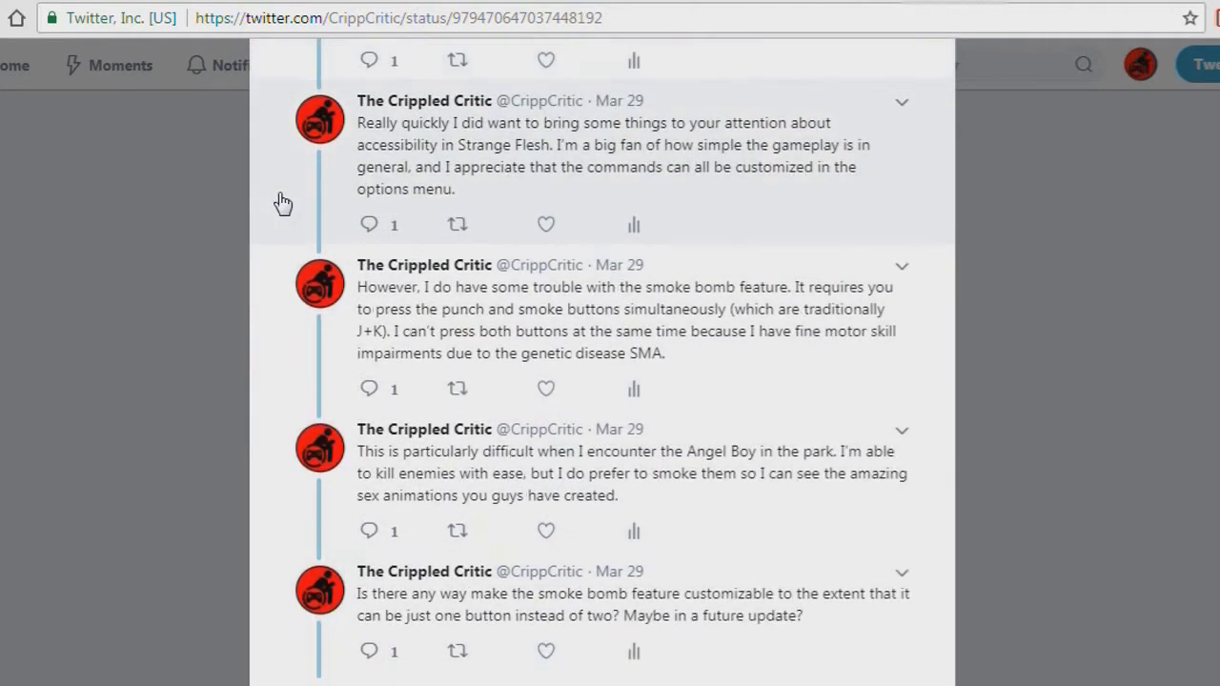
pyautogui.scroll(-1, 282, 203)
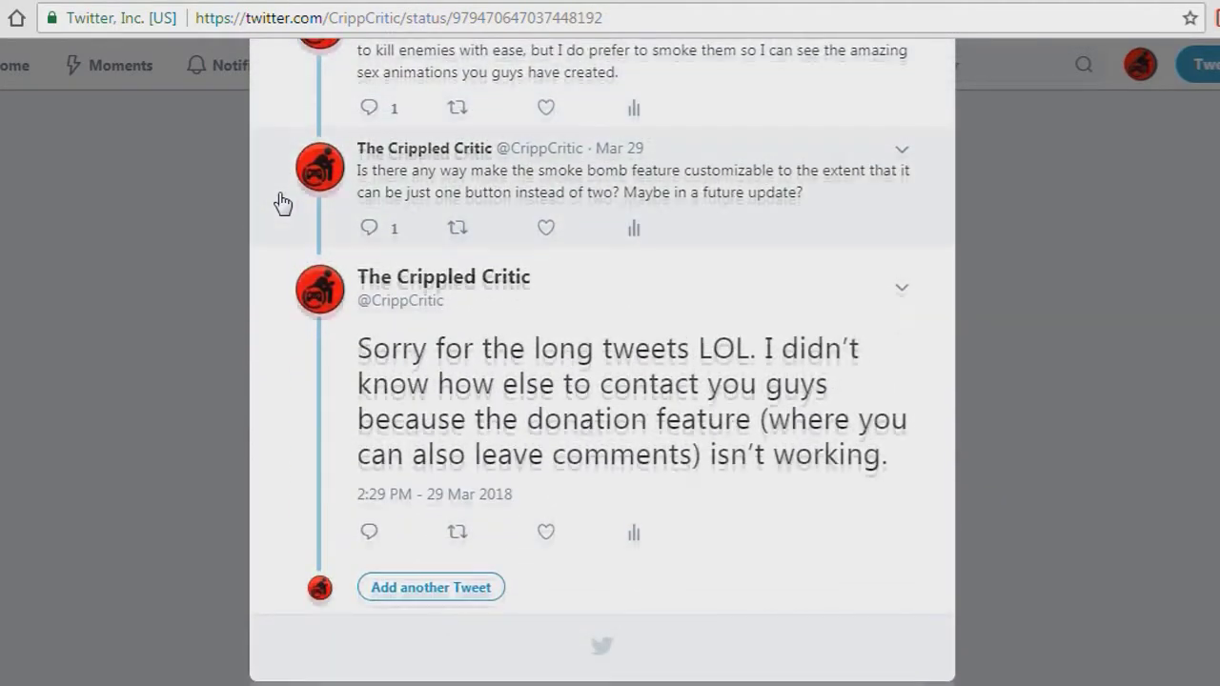
pyautogui.scroll(4, 283, 203)
pyautogui.scroll(4, 282, 203)
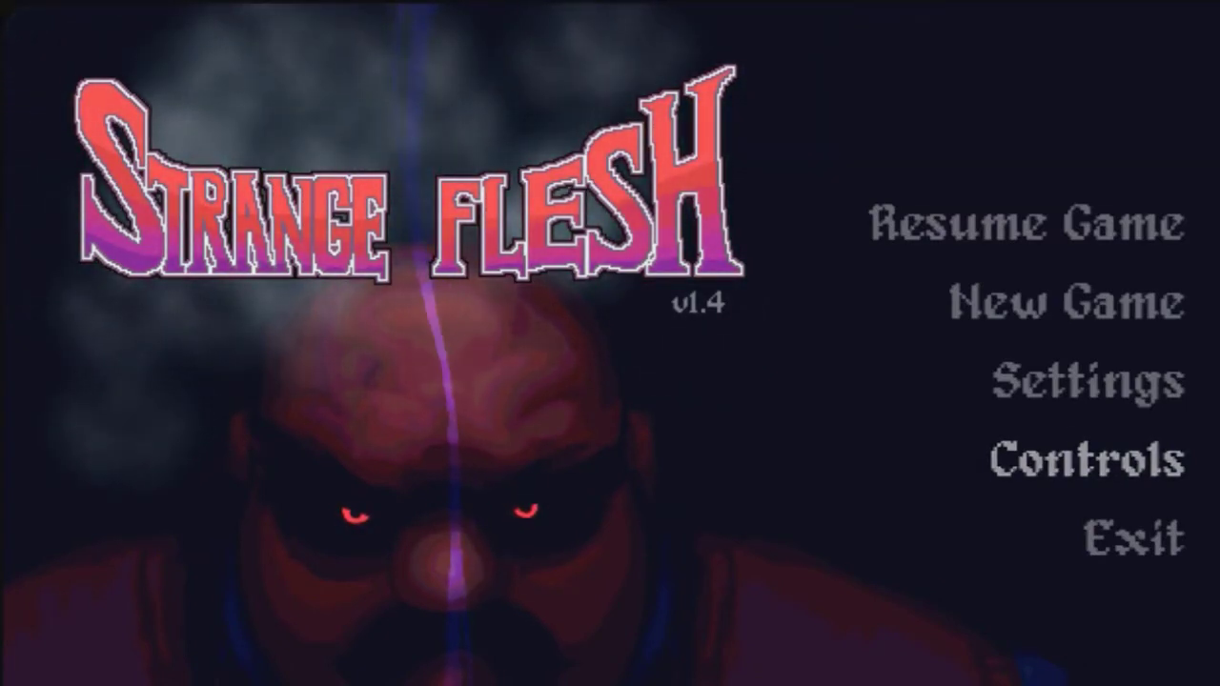
# Review the volume, video, render and scaling options in the game's Settings and return to the main menu.
pyautogui.press('Up')
pyautogui.press('Return')
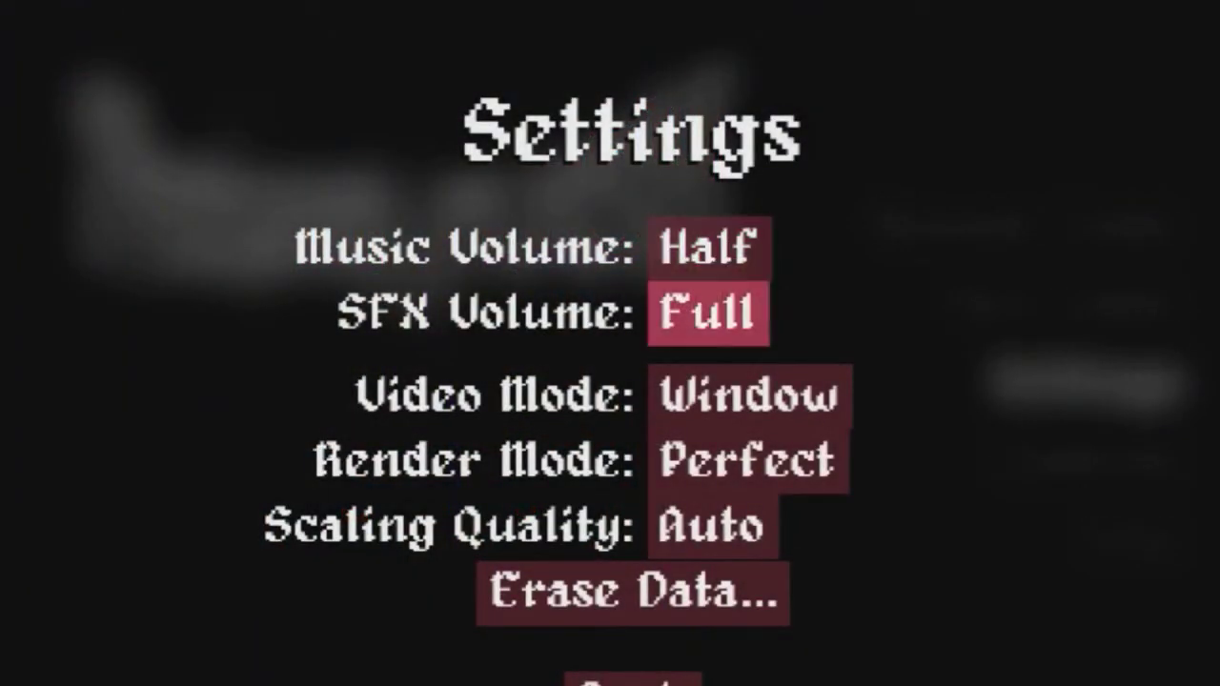
pyautogui.press('Down')
pyautogui.press('Down')
pyautogui.press('Down')
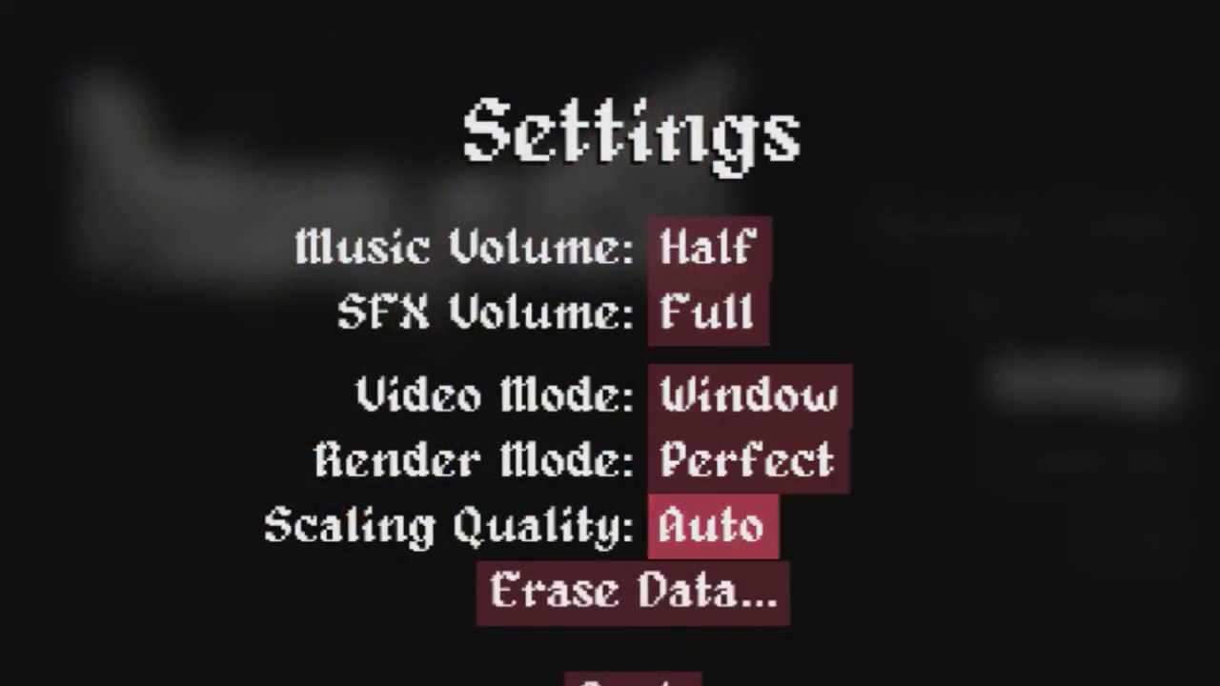
pyautogui.press('Down')
pyautogui.press('Down')
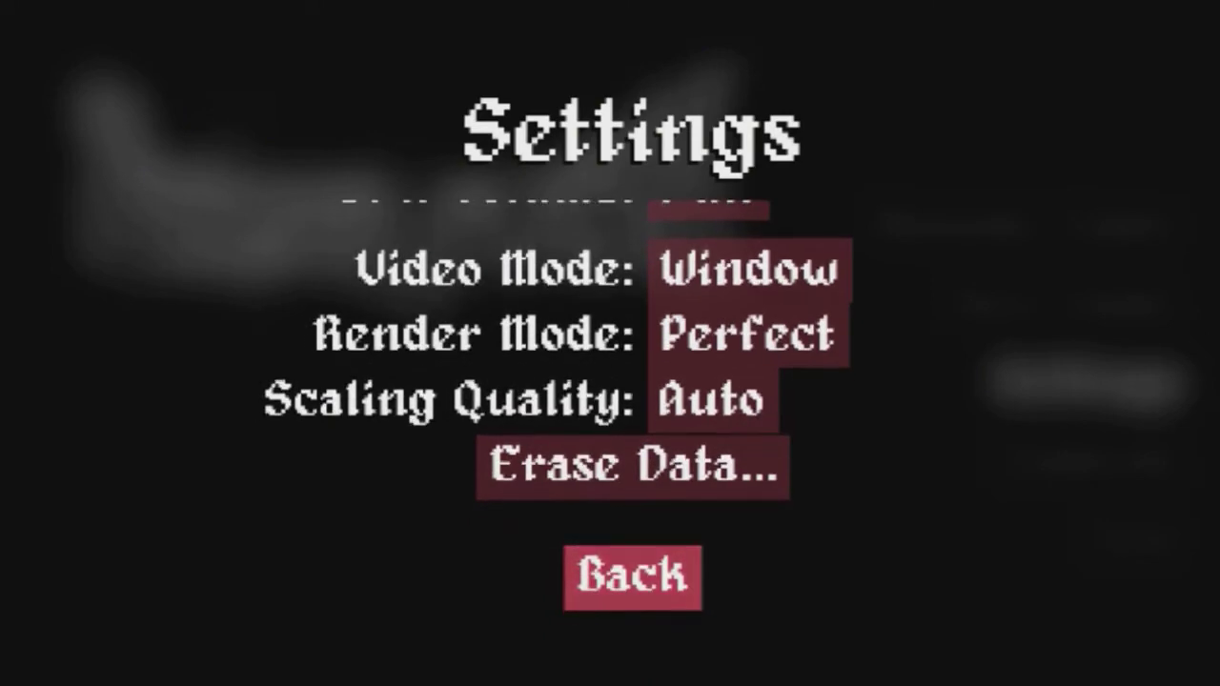
pyautogui.press('Return')
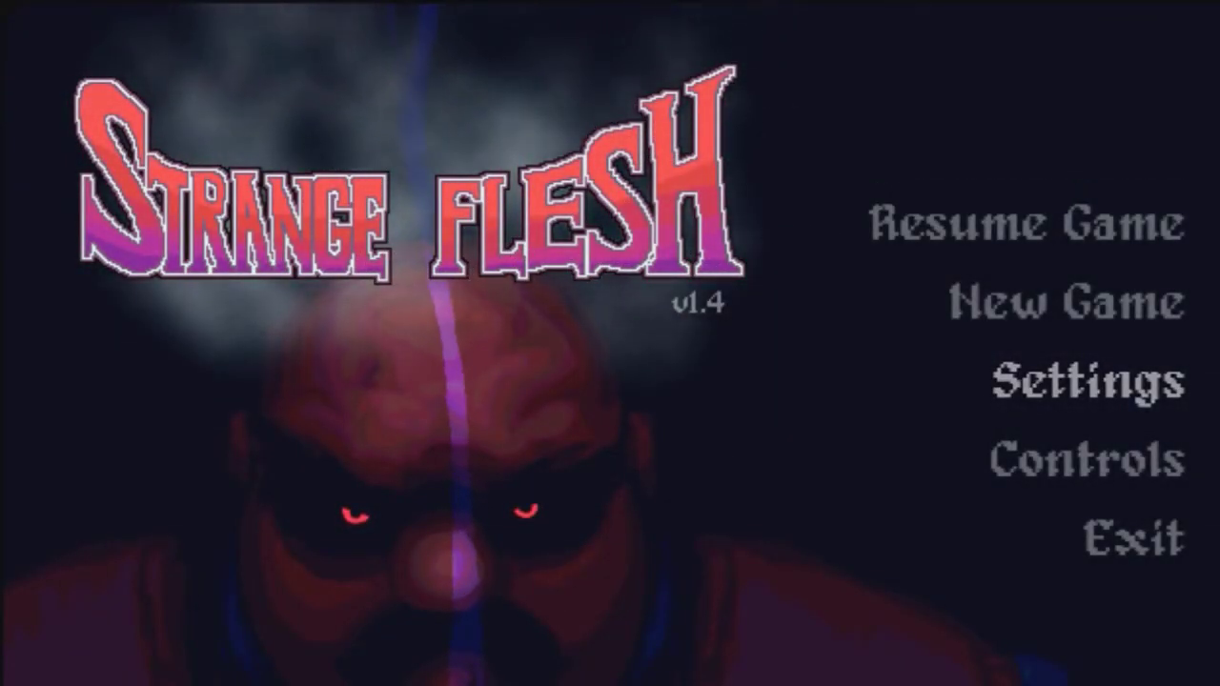
# Open the game's Controls screen and review the key and button assignments.
pyautogui.press('Down')
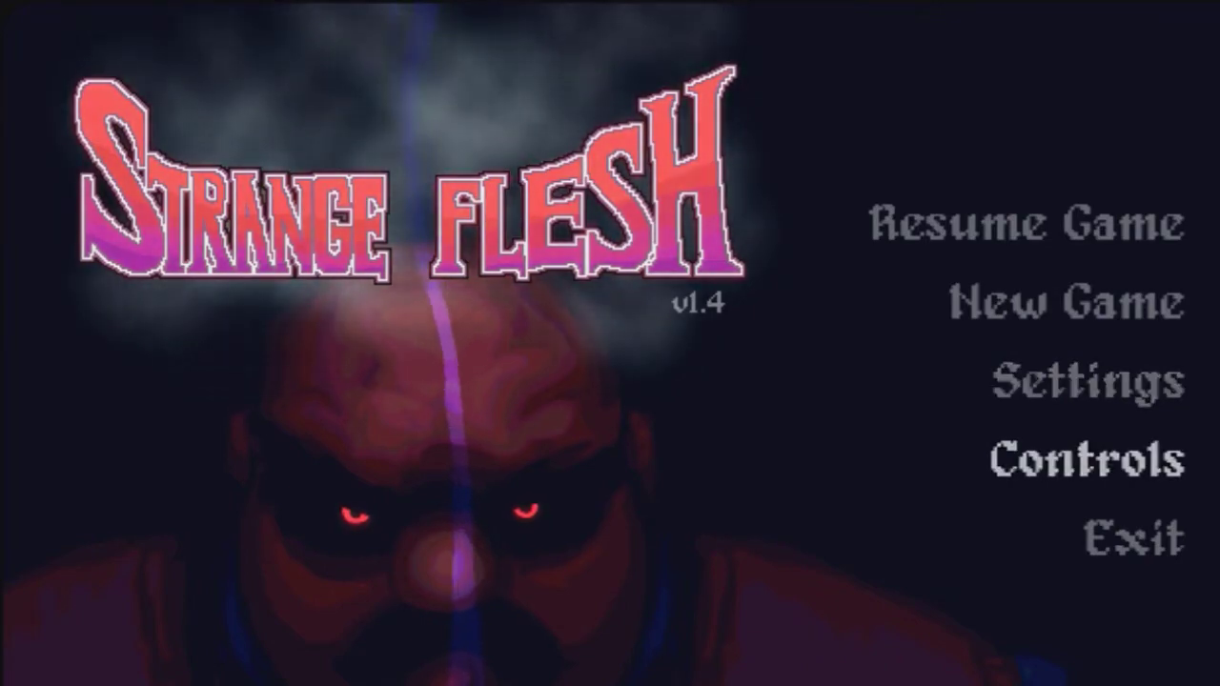
pyautogui.press('Return')
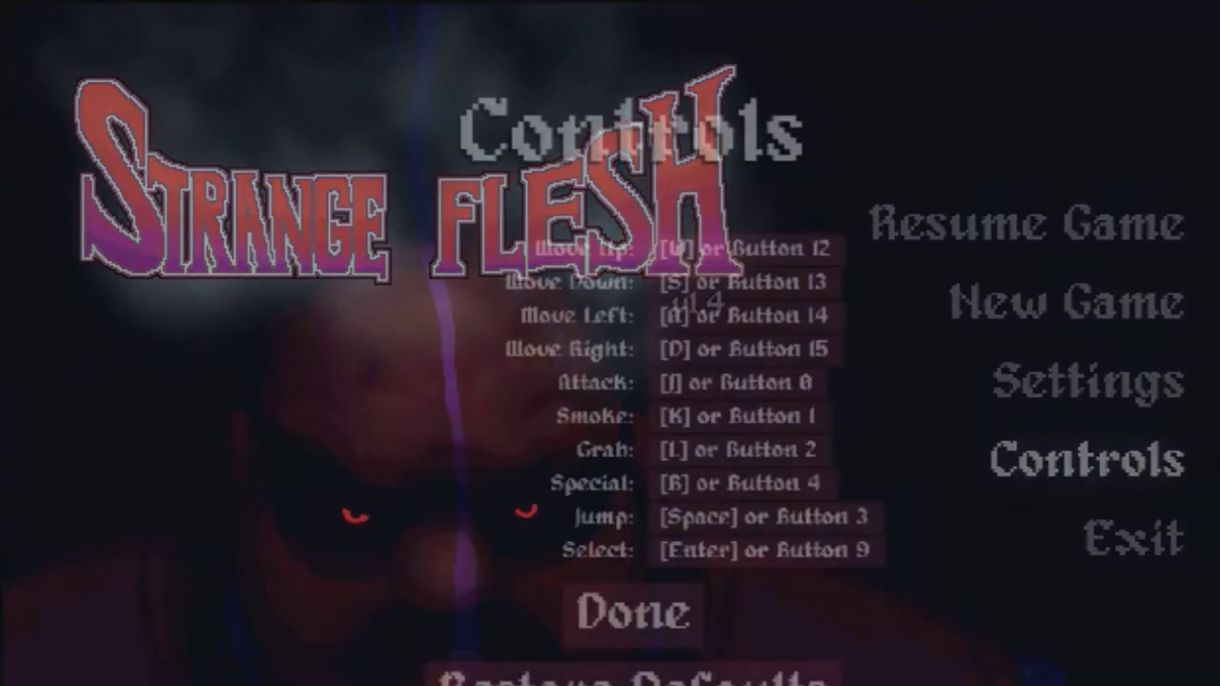
pyautogui.press('Down')
pyautogui.press('Down')
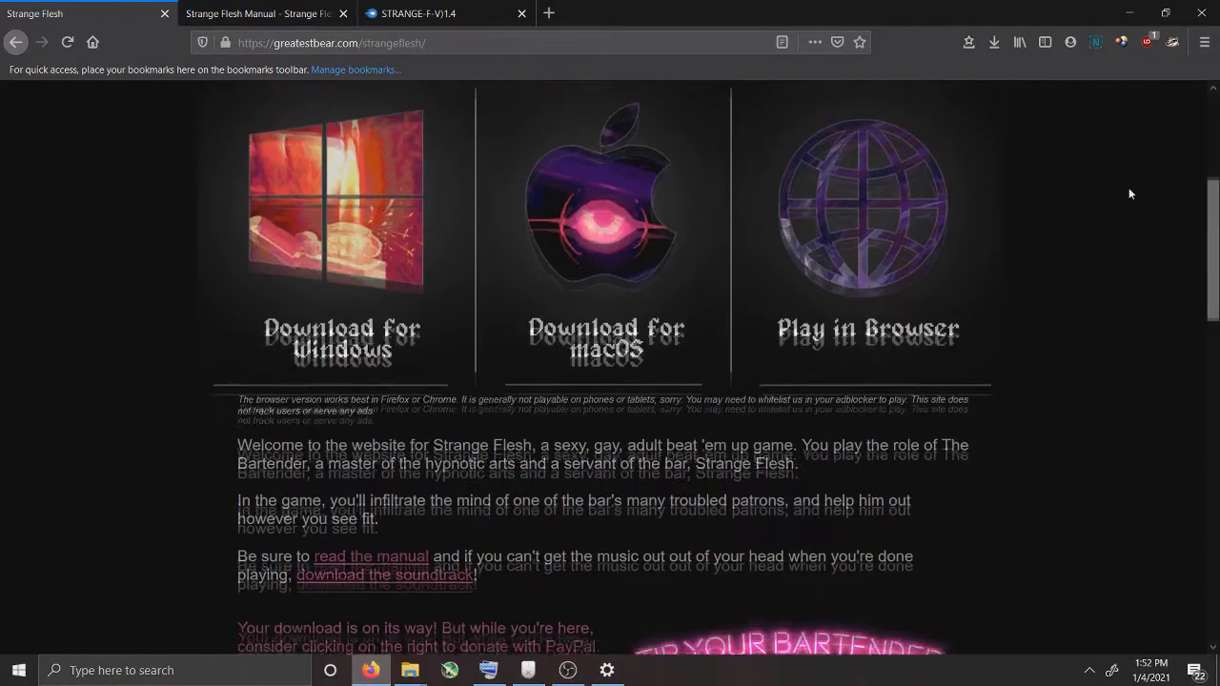
# Open the Play in Browser version of Strange Flesh in a new tab and switch to that tab.
pyautogui.scroll(-2, 1128, 193)
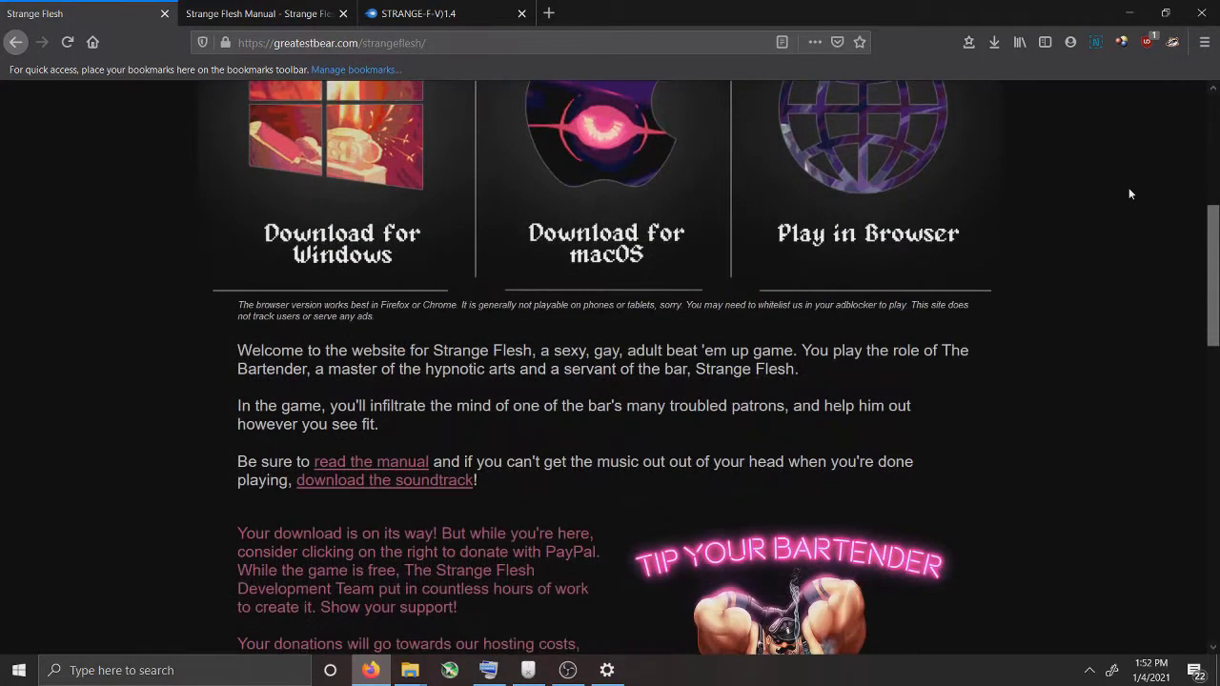
pyautogui.scroll(5, 1128, 194)
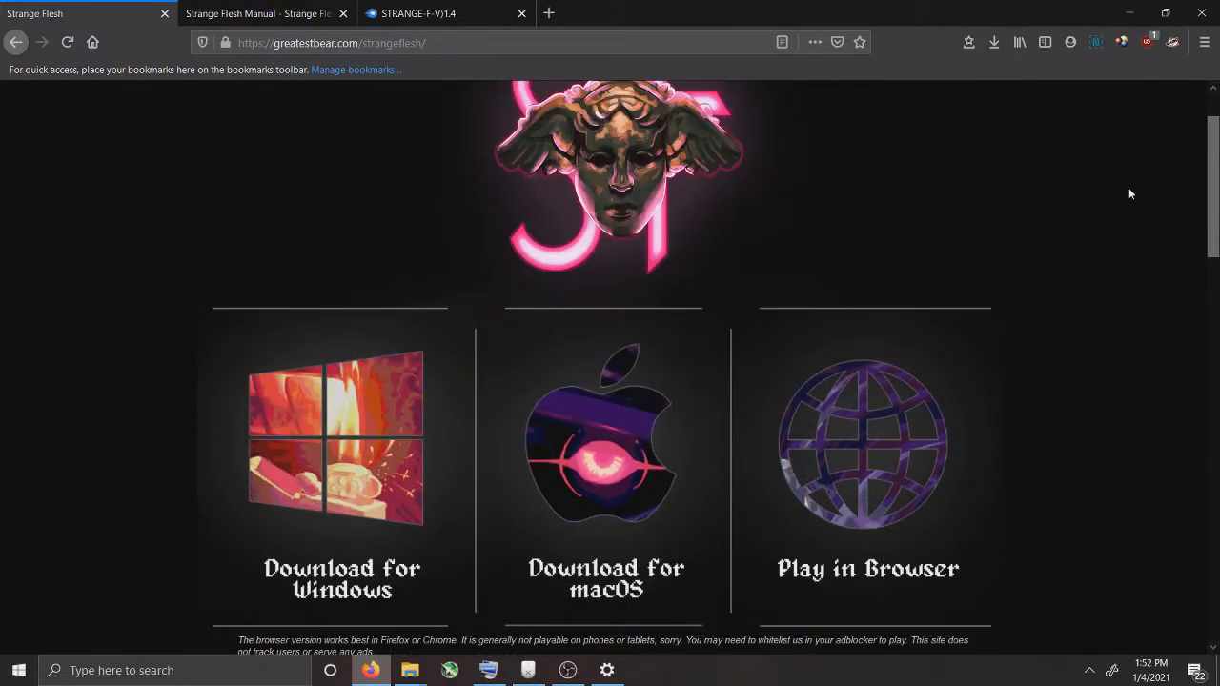
pyautogui.scroll(-4, 1130, 193)
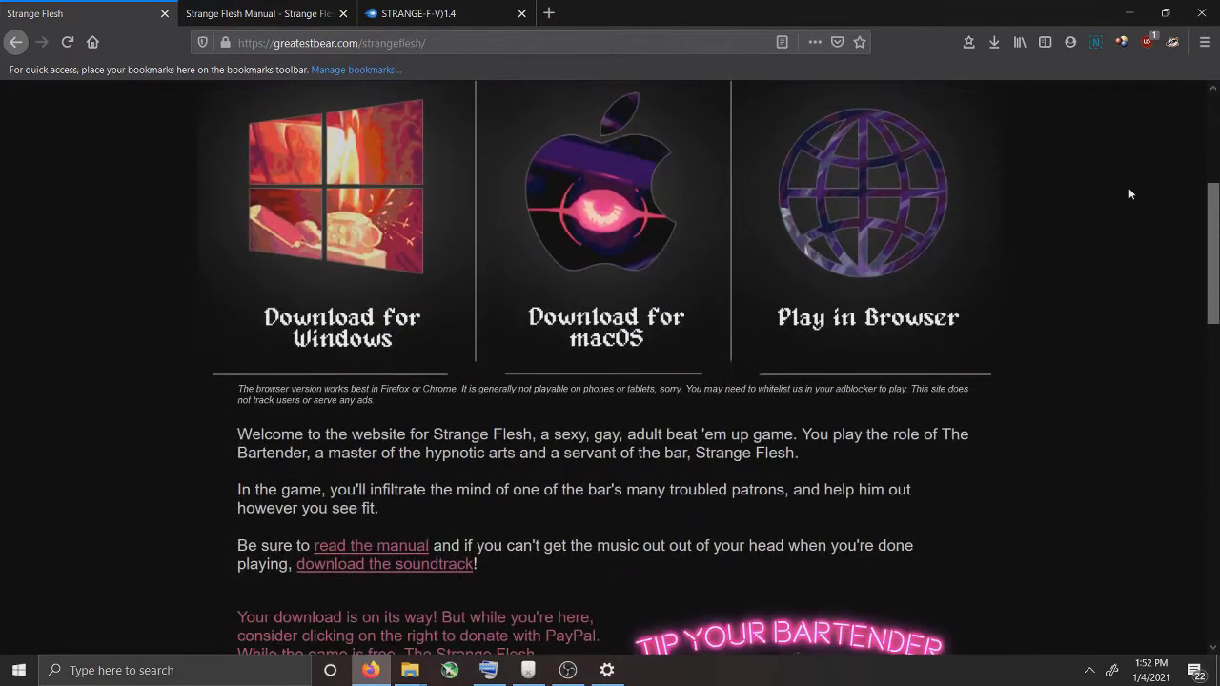
pyautogui.scroll(-1, 1134, 193)
pyautogui.scroll(4, 1135, 194)
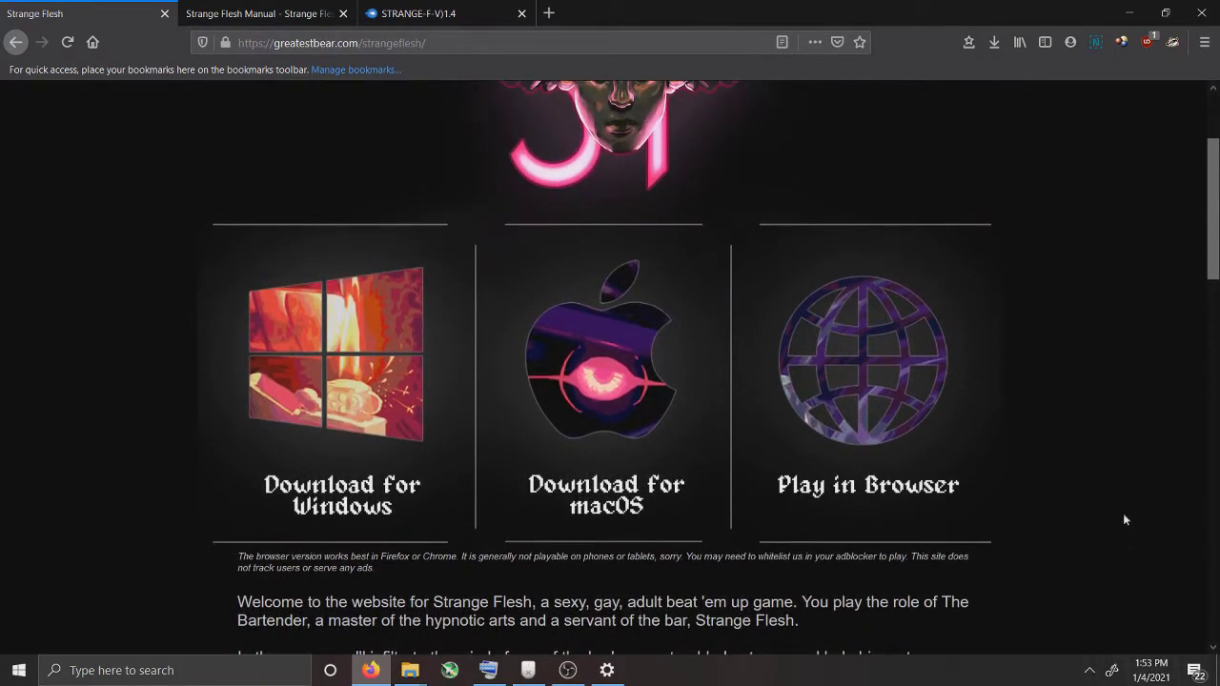
pyautogui.middleClick(824, 365)
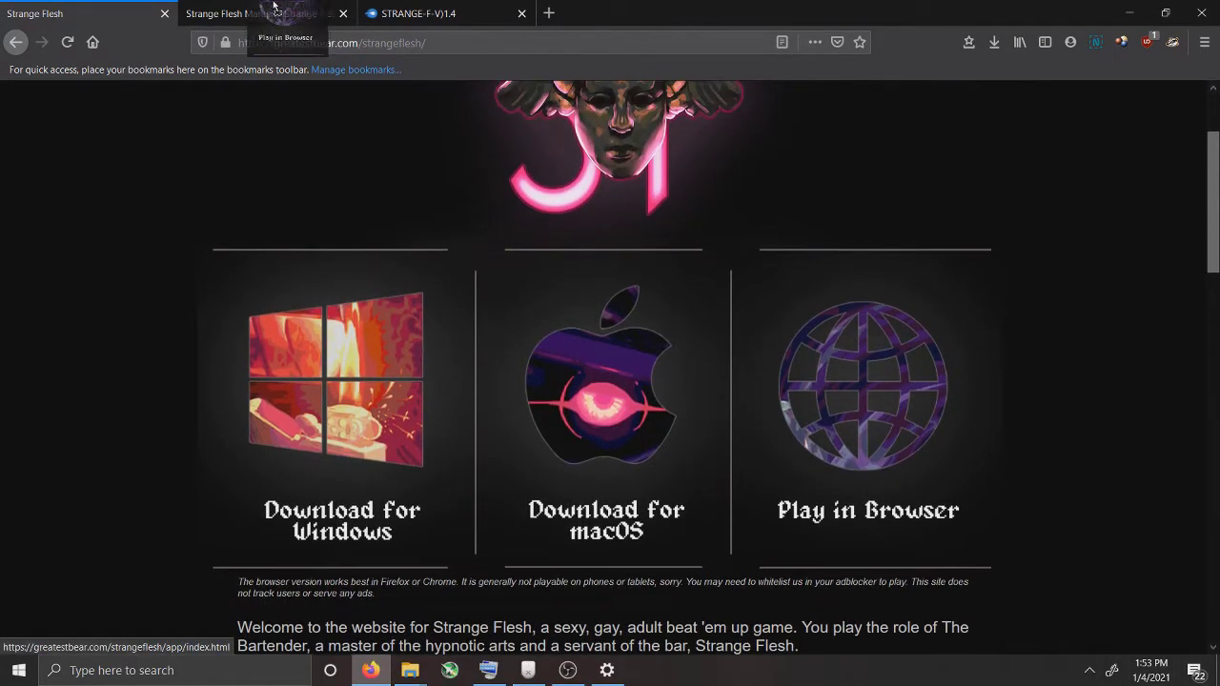
pyautogui.click(264, 5)
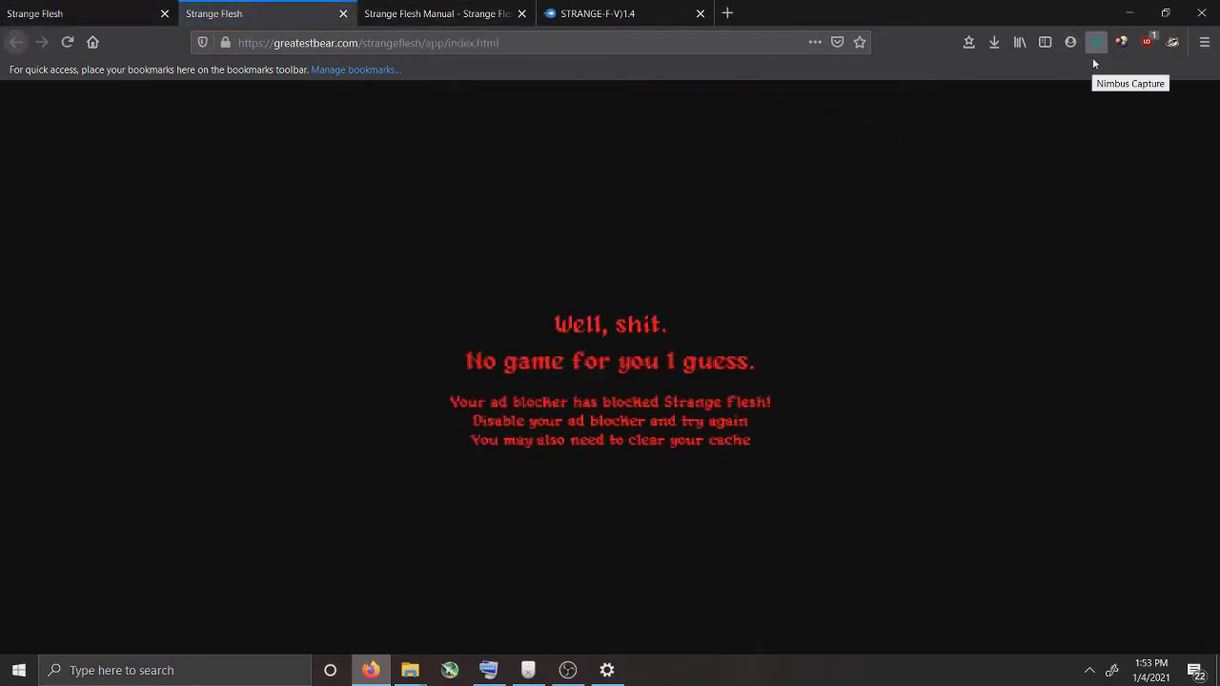
# Disable the ad blocker for greatestbear.com and get the game page to load.
pyautogui.click(1146, 42)
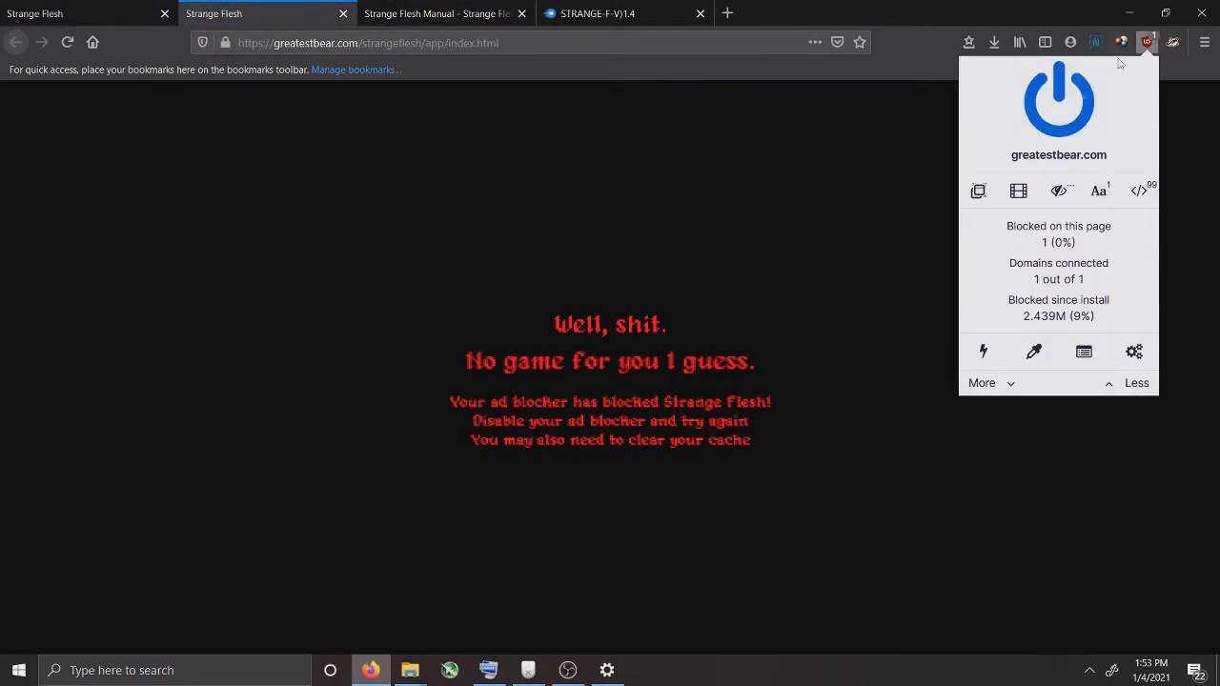
pyautogui.click(1059, 95)
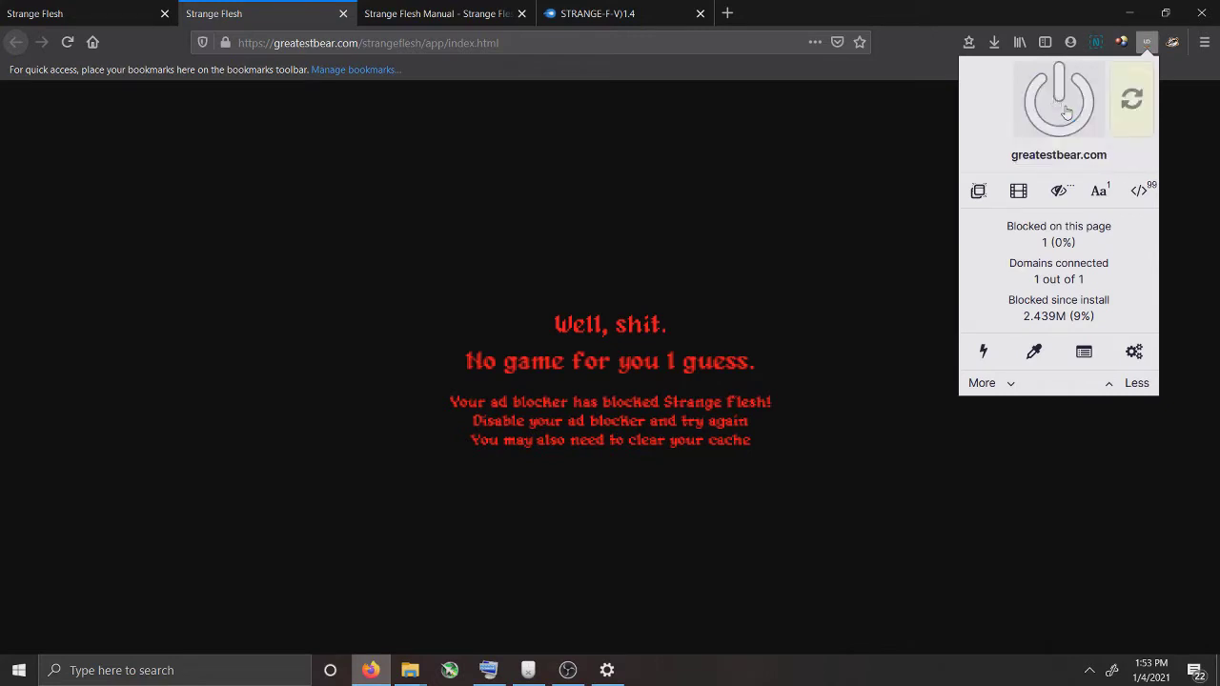
pyautogui.click(977, 5)
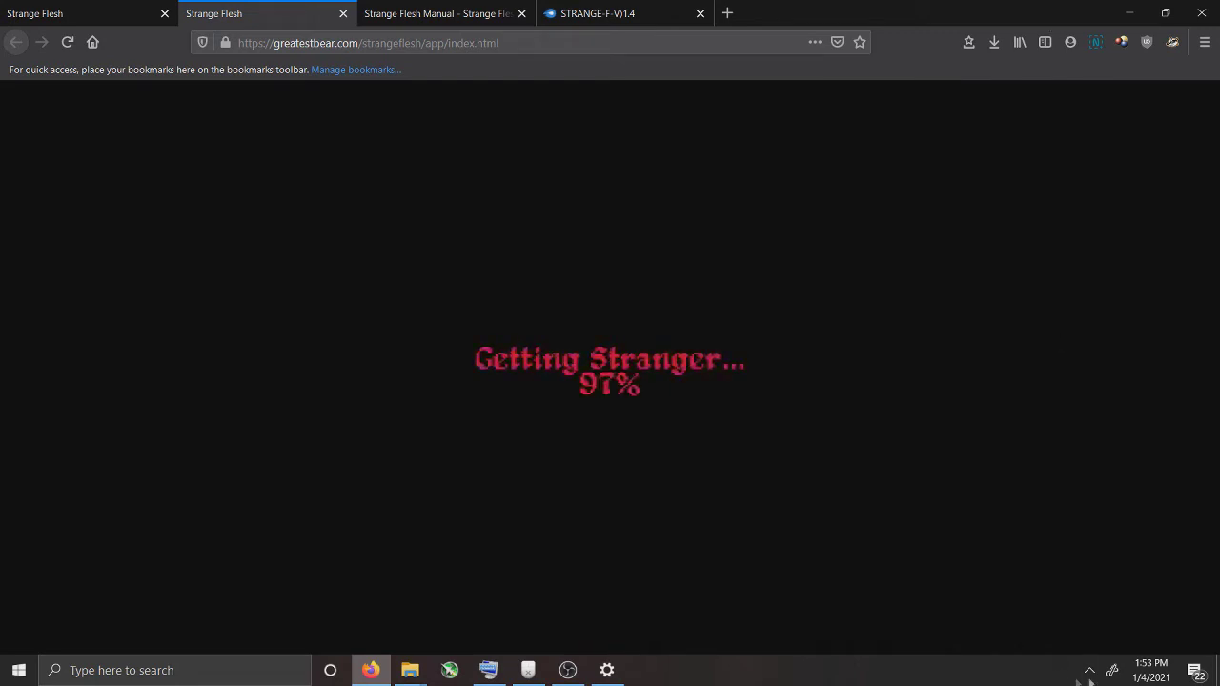
# Set the system volume to 11 and start the loaded game in the browser.
pyautogui.click(1089, 670)
pyautogui.click(1097, 608)
pyautogui.moveTo(998, 636); pyautogui.dragTo(1009, 634)
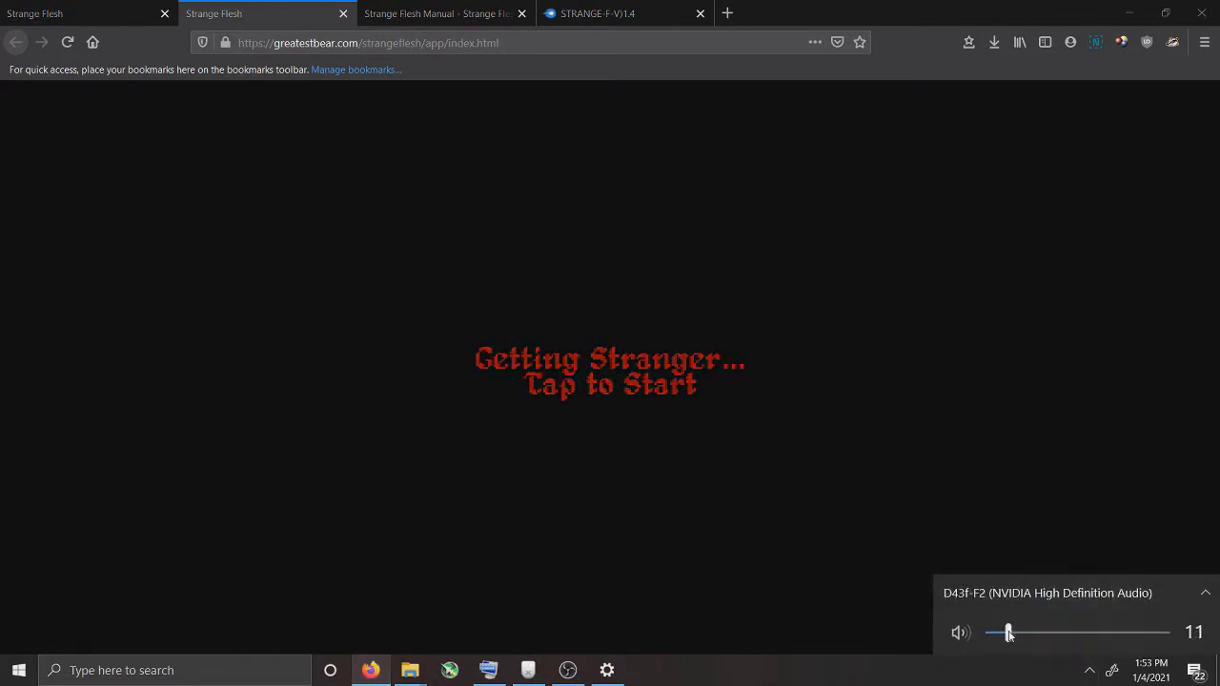
pyautogui.click(602, 284)
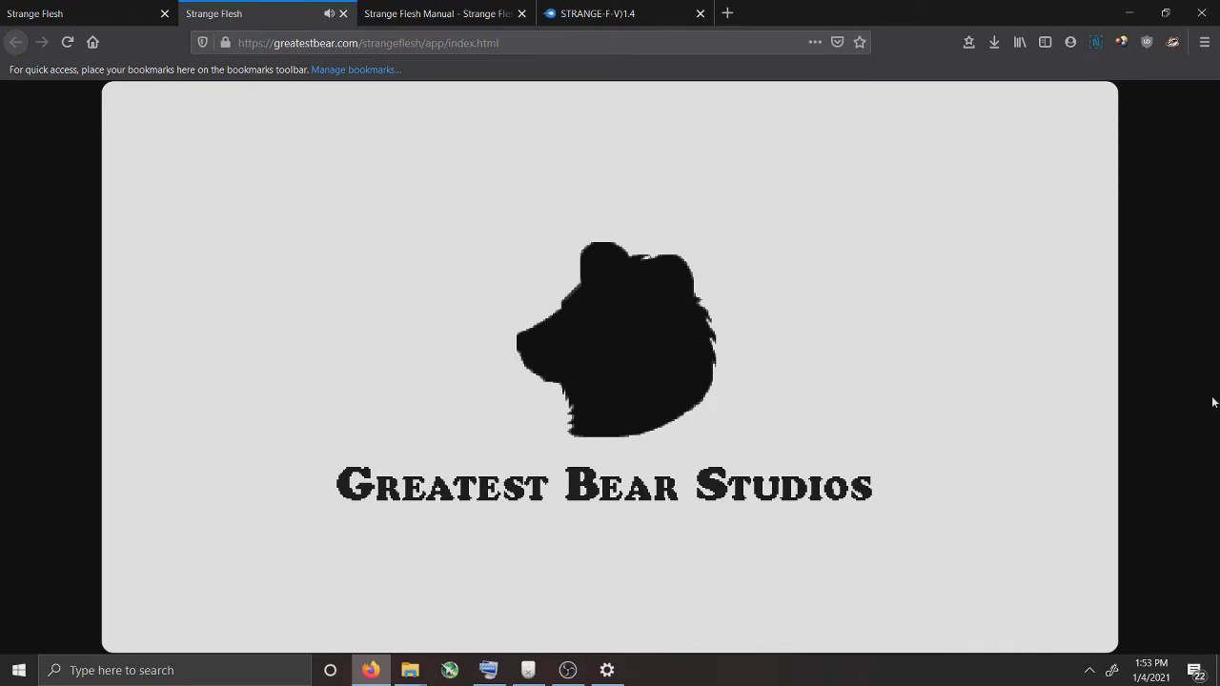
# Bring up the On-Screen Keyboard, park it partly off-screen clear of the game, and use it to pass the title screen.
pyautogui.click(488, 670)
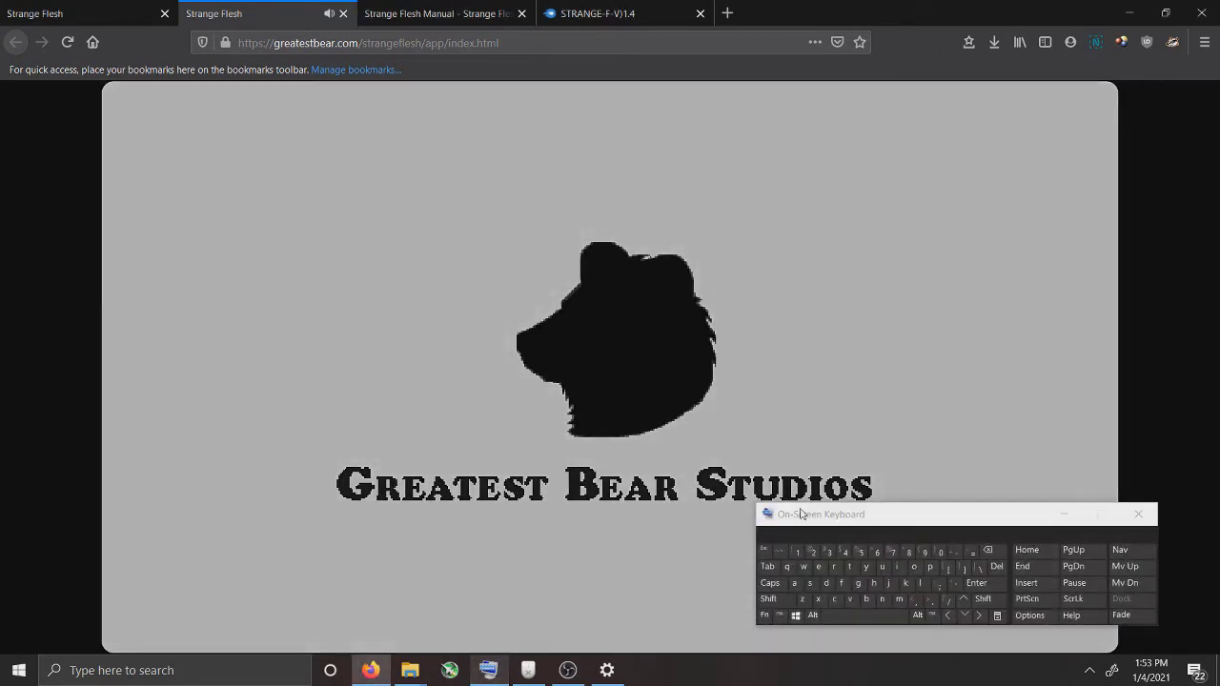
pyautogui.moveTo(809, 514); pyautogui.dragTo(1104, 540)
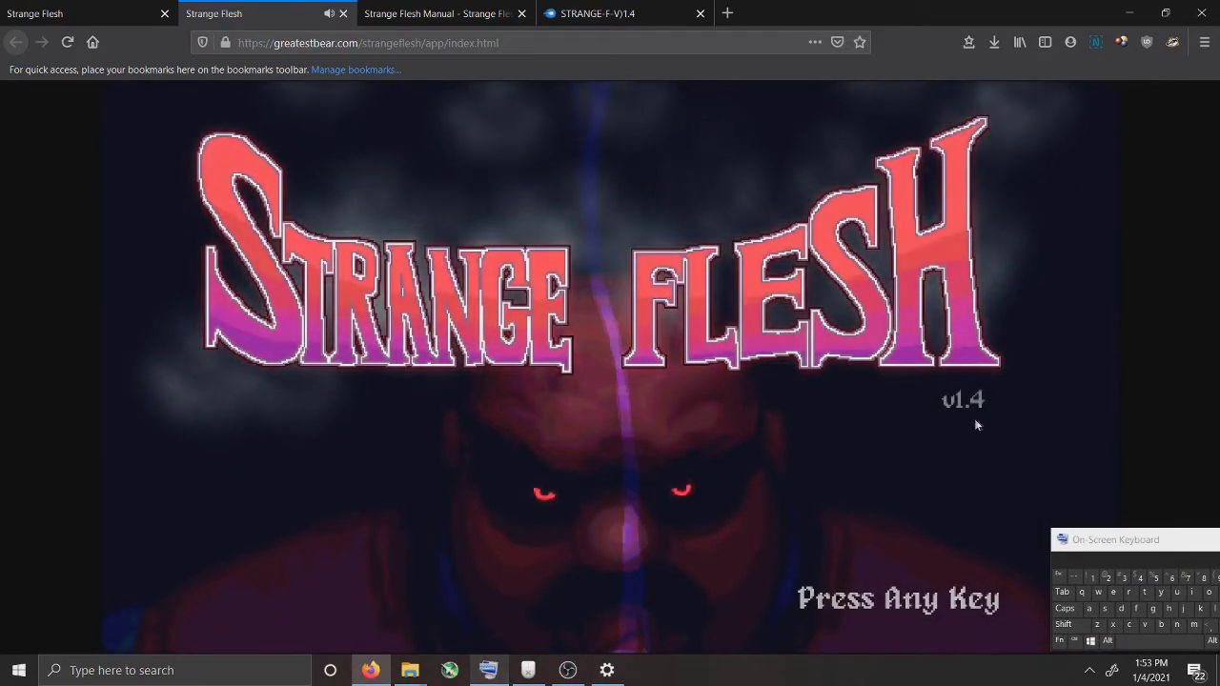
pyautogui.click(1185, 608)
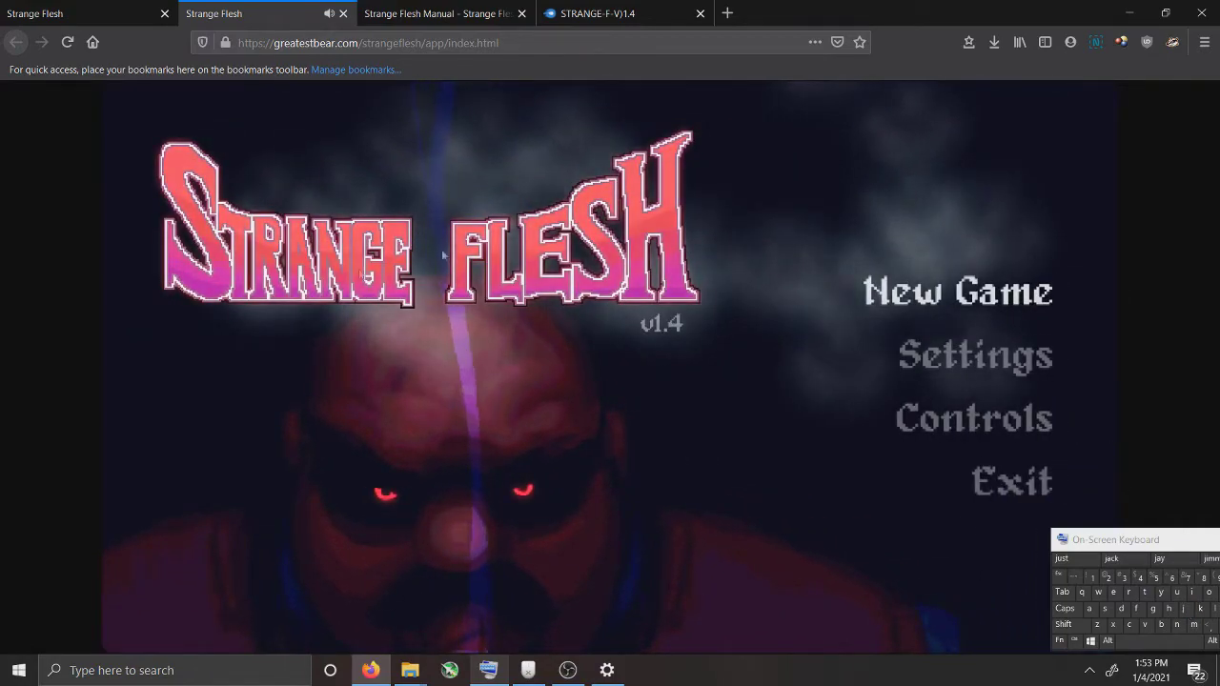
# Revisit the Strange Flesh download page and close the tab running the browser version of the game.
pyautogui.click(112, 10)
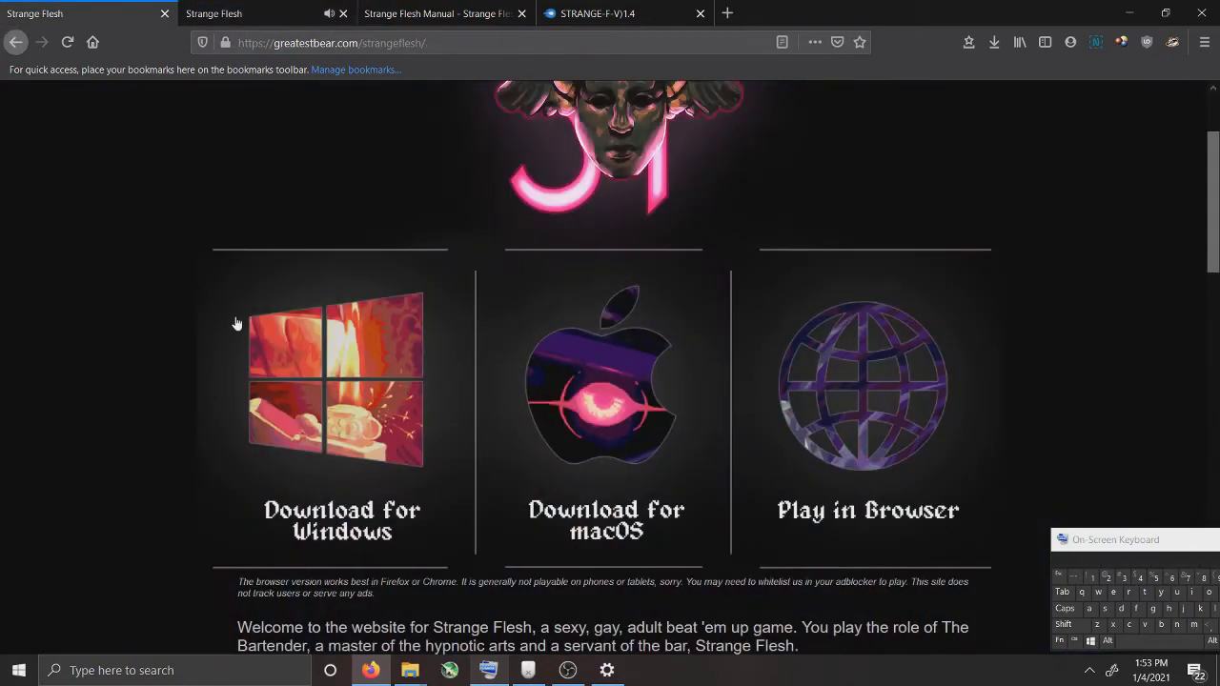
pyautogui.scroll(-2, 237, 325)
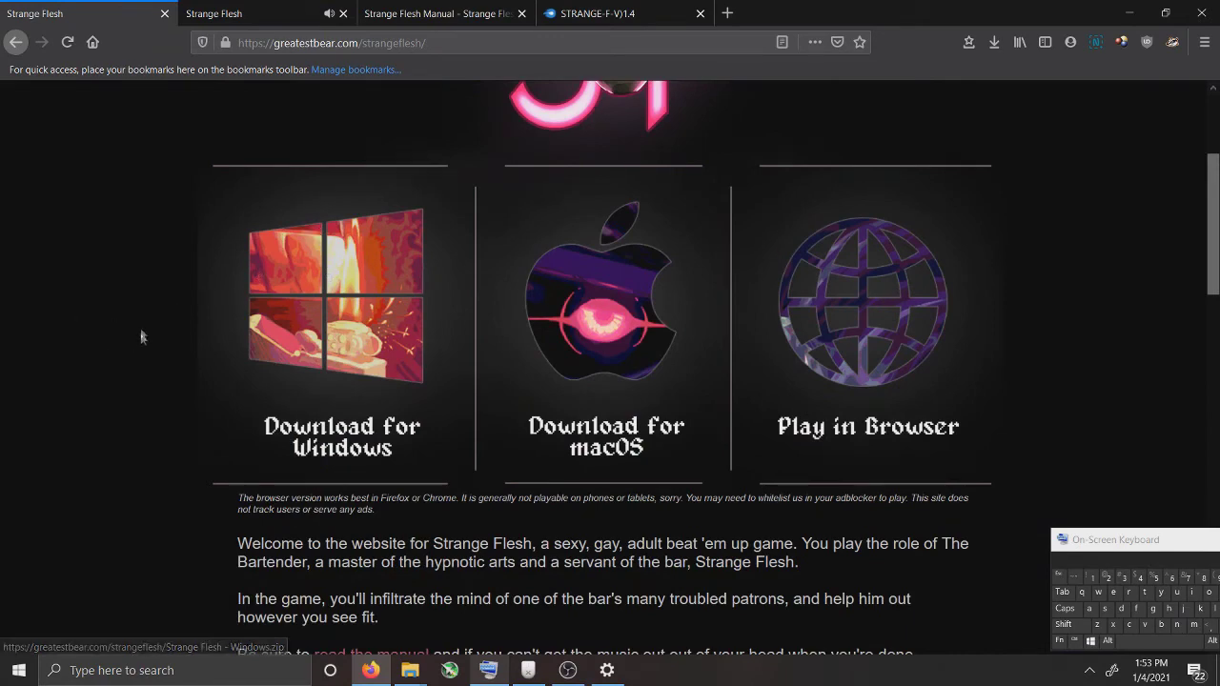
pyautogui.click(341, 15)
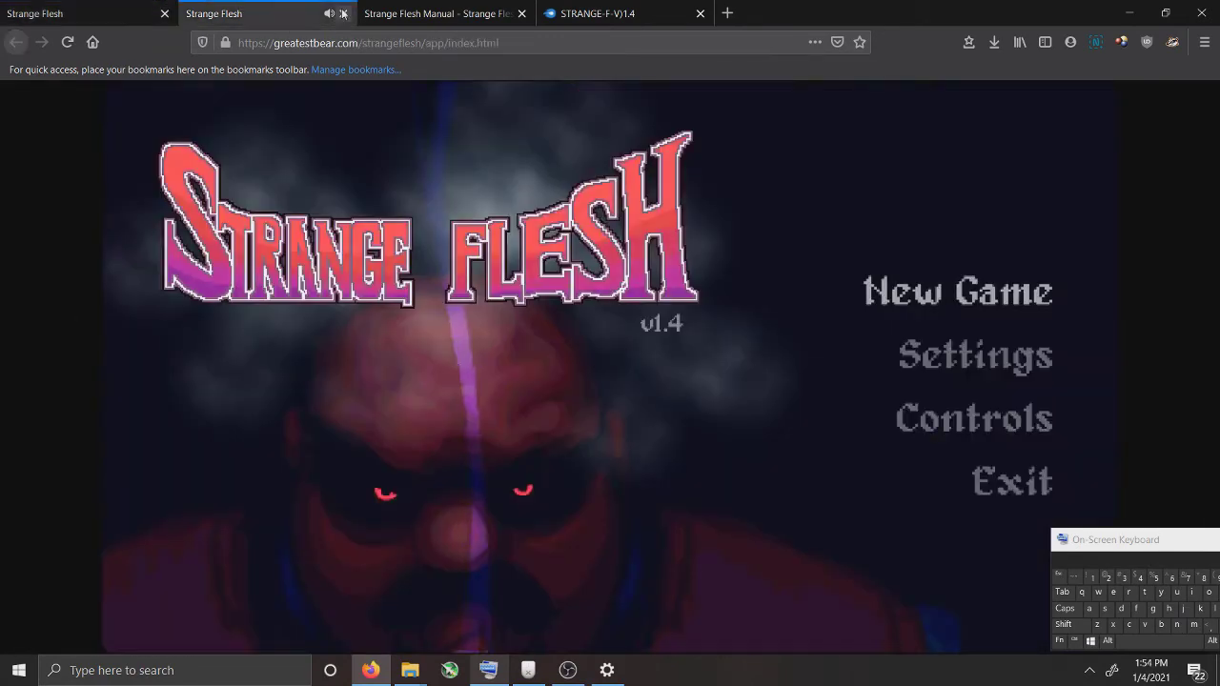
pyautogui.click(342, 13)
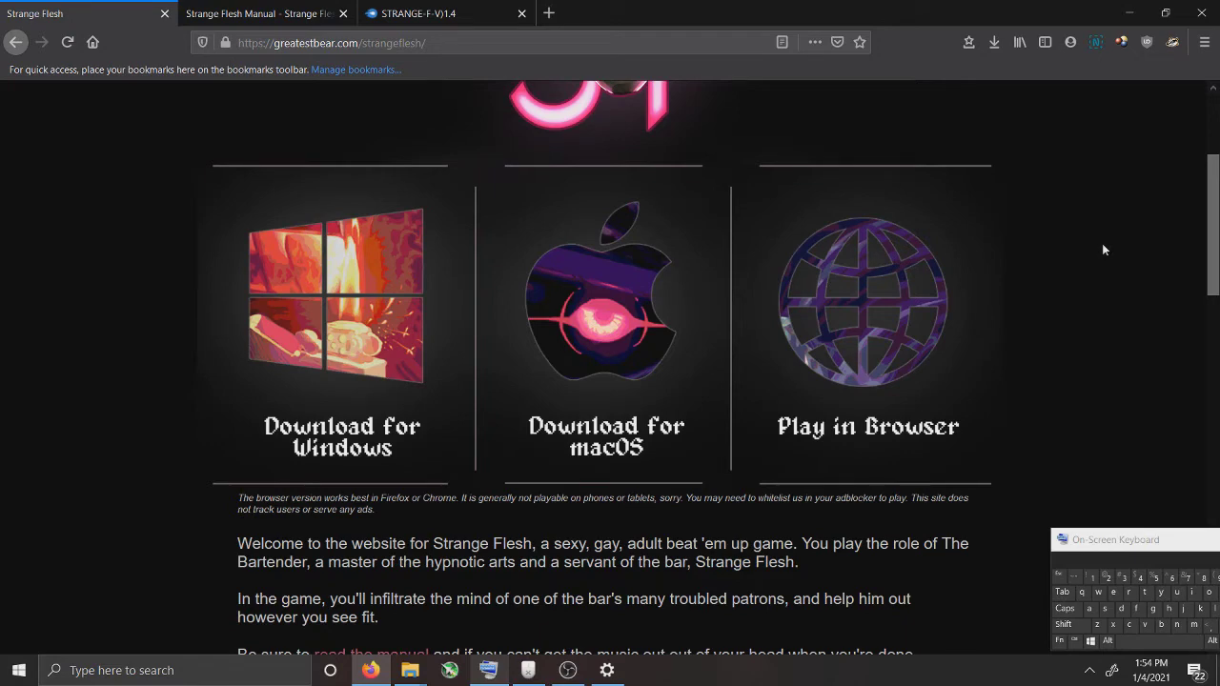
# Compare the MediaFire page for STRANGE-F-V)1.4 with the download options on the official Strange Flesh page.
pyautogui.click(505, 13)
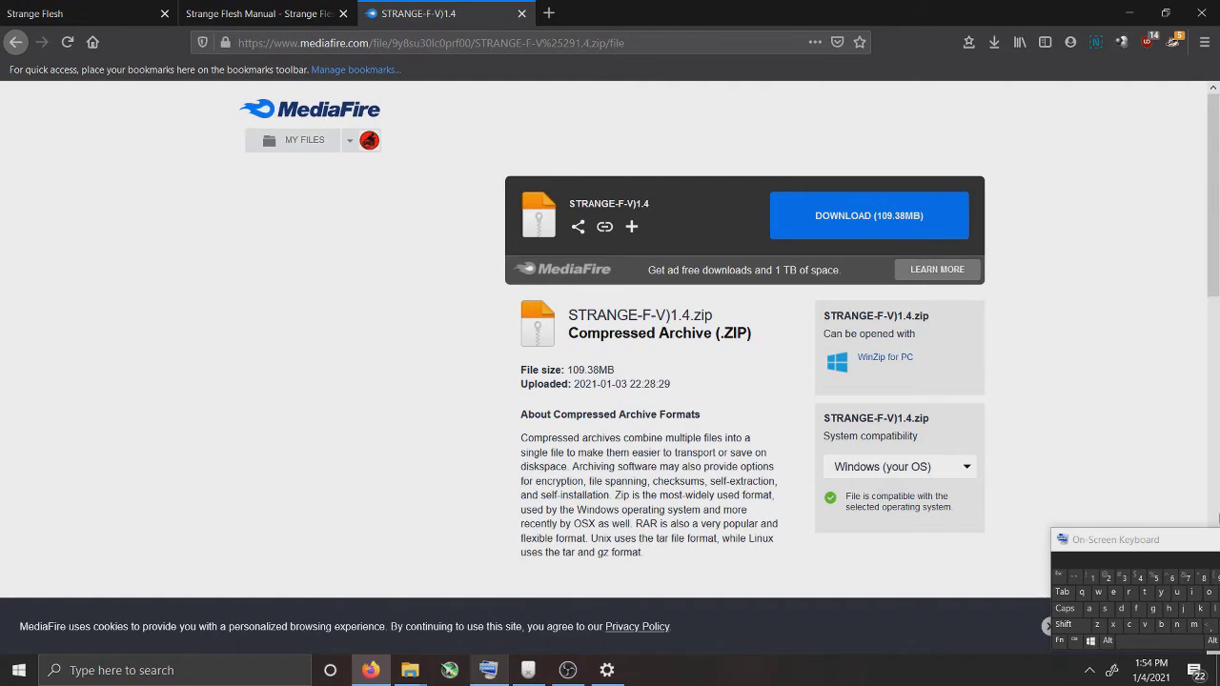
pyautogui.click(55, 8)
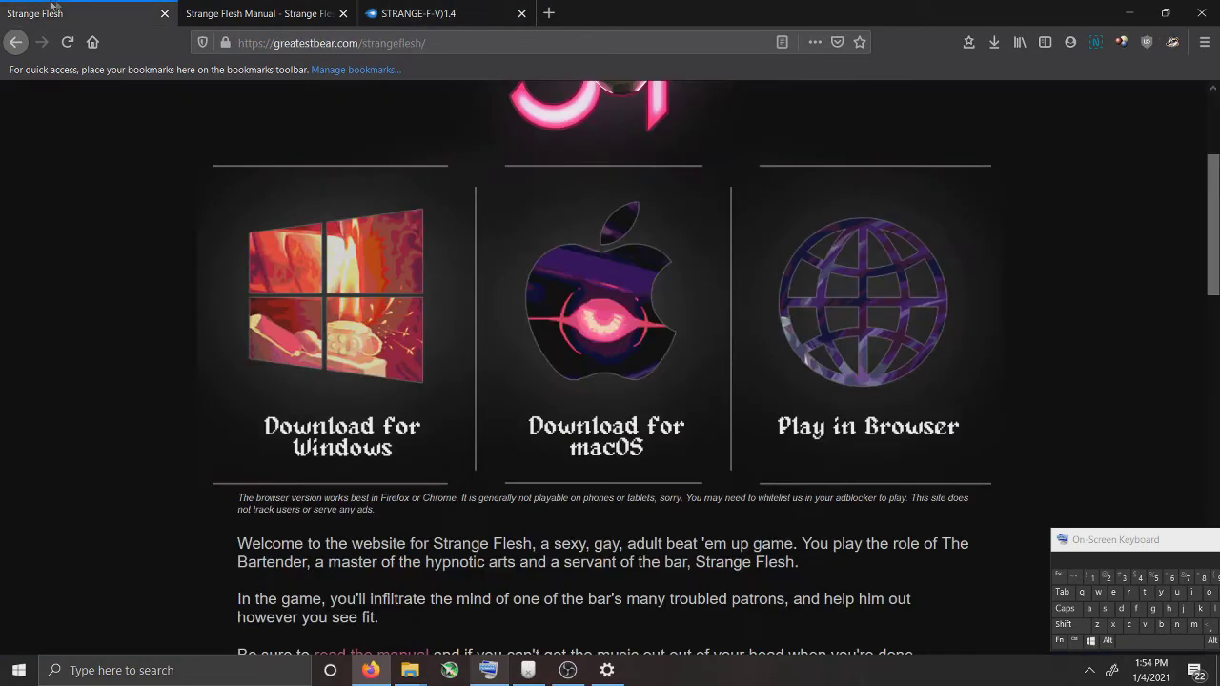
pyautogui.scroll(3, 76, 234)
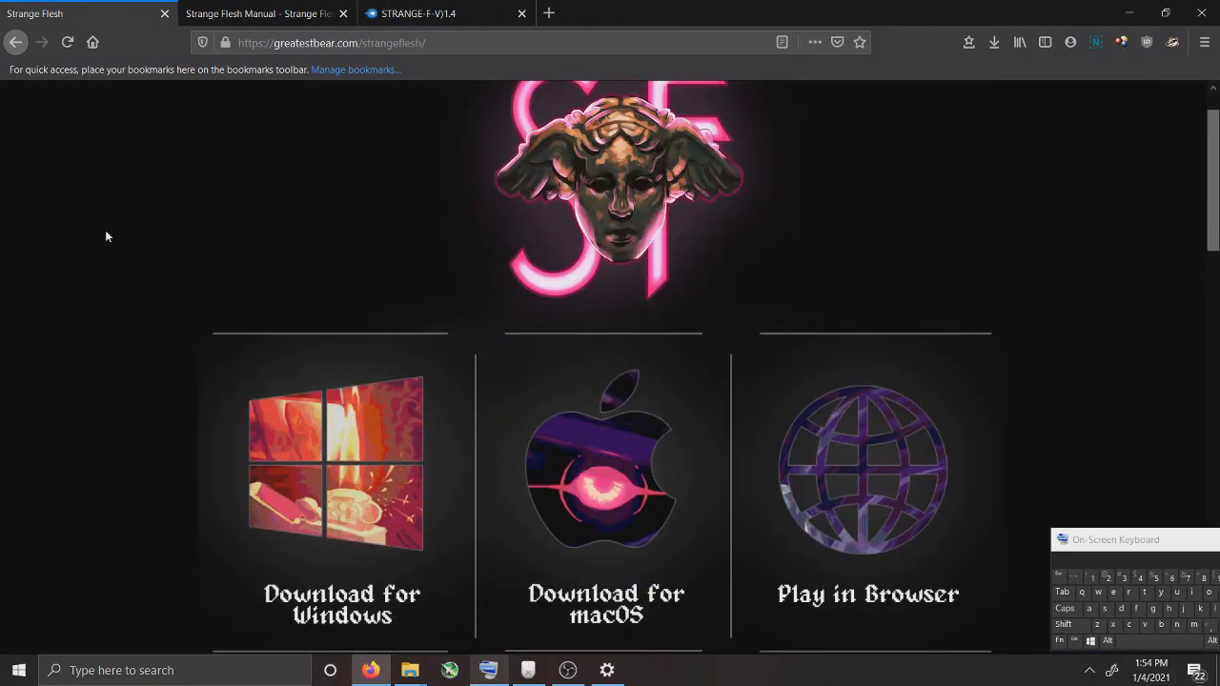
pyautogui.scroll(-4, 96, 227)
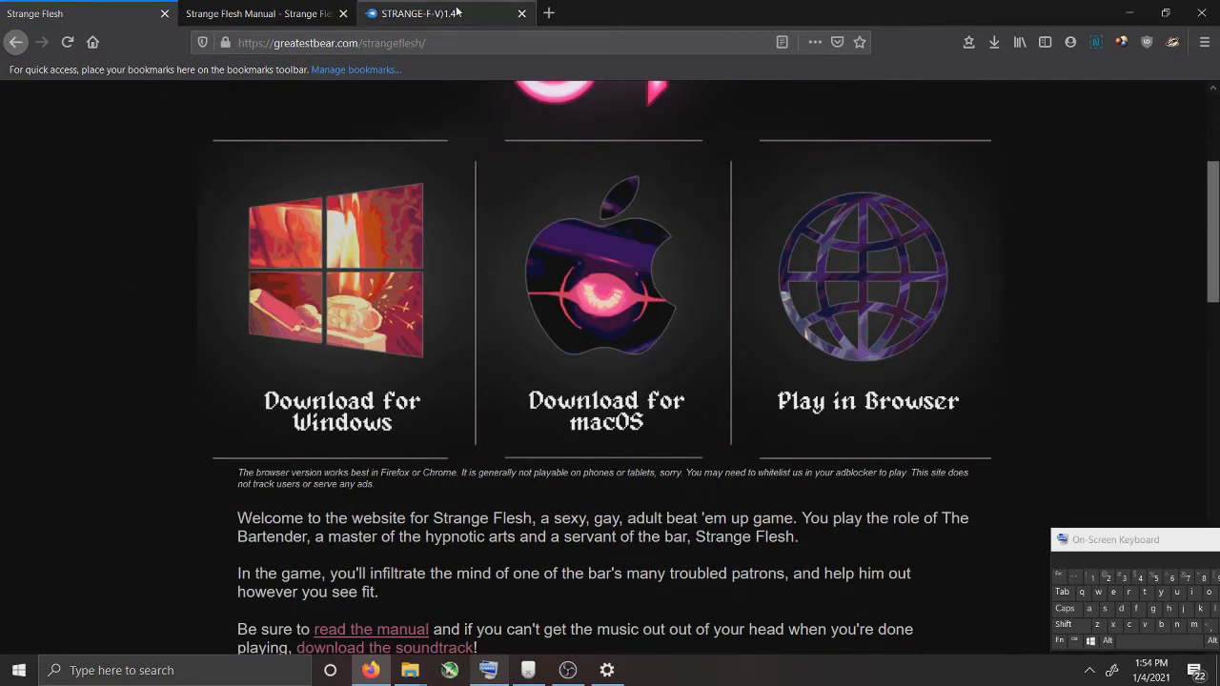
pyautogui.click(419, 13)
pyautogui.click(76, 11)
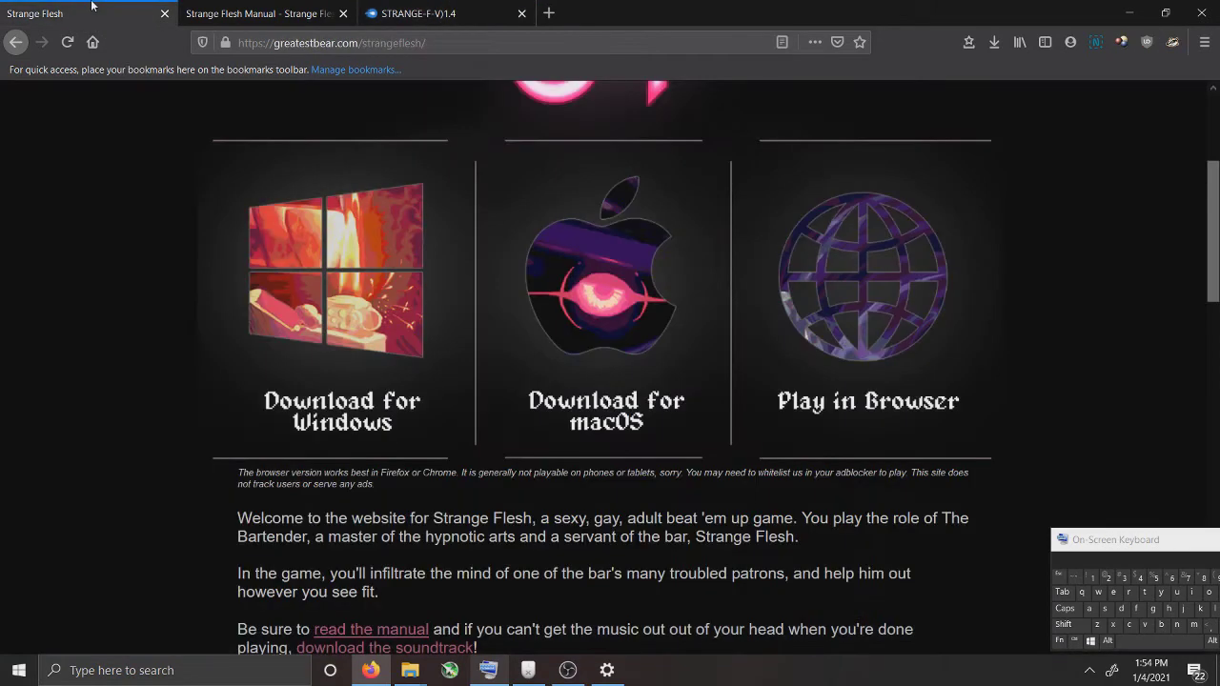
pyautogui.click(439, 14)
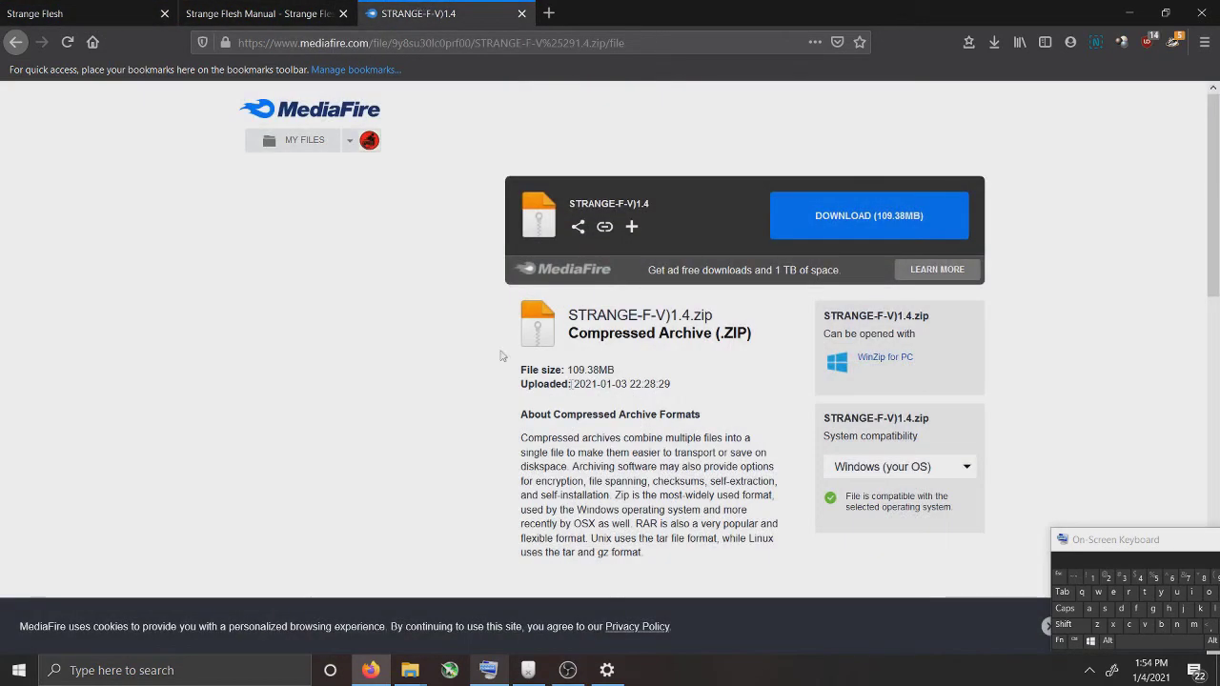
pyautogui.click(58, 14)
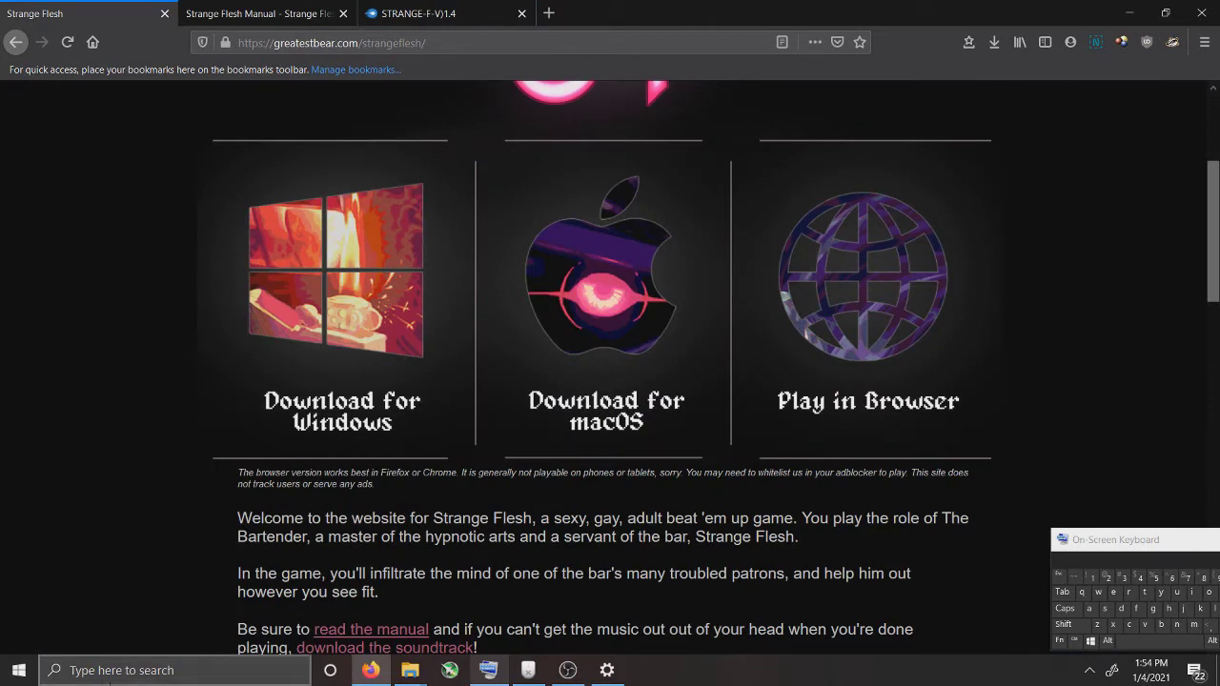
# Download the Windows version from the official page and save the file Strange Flesh - Windows.zip.
pyautogui.scroll(2, 83, 213)
pyautogui.scroll(1, 93, 204)
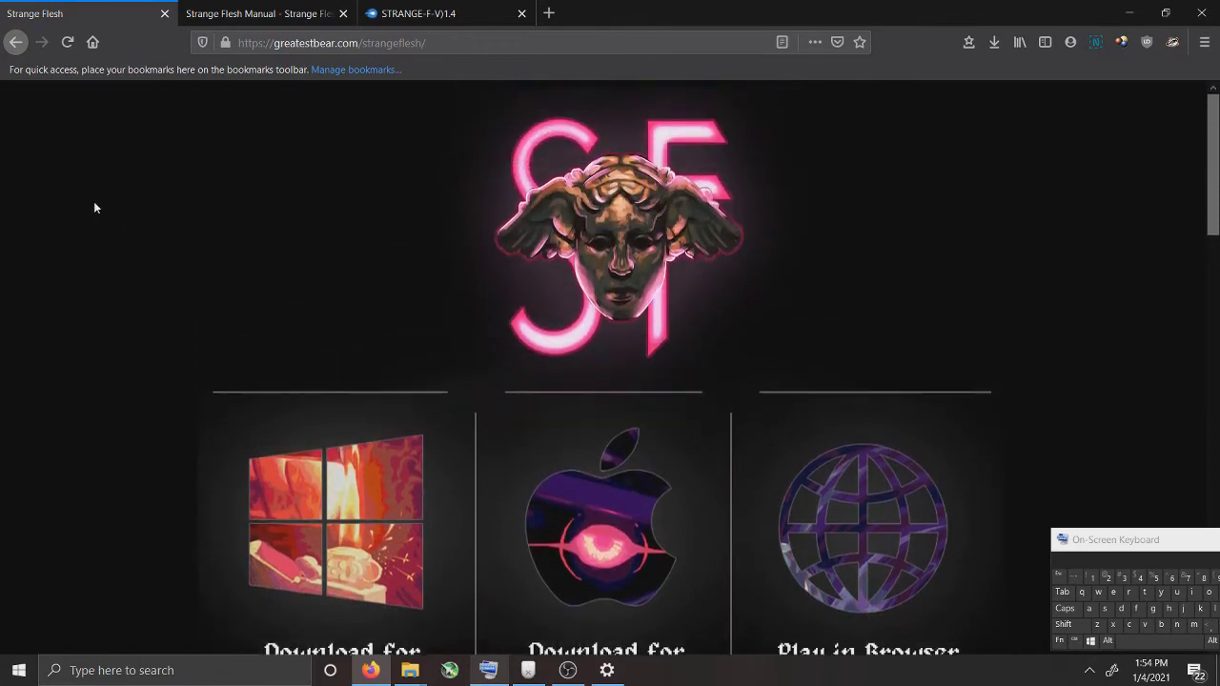
pyautogui.scroll(-3, 94, 207)
pyautogui.scroll(-2, 93, 207)
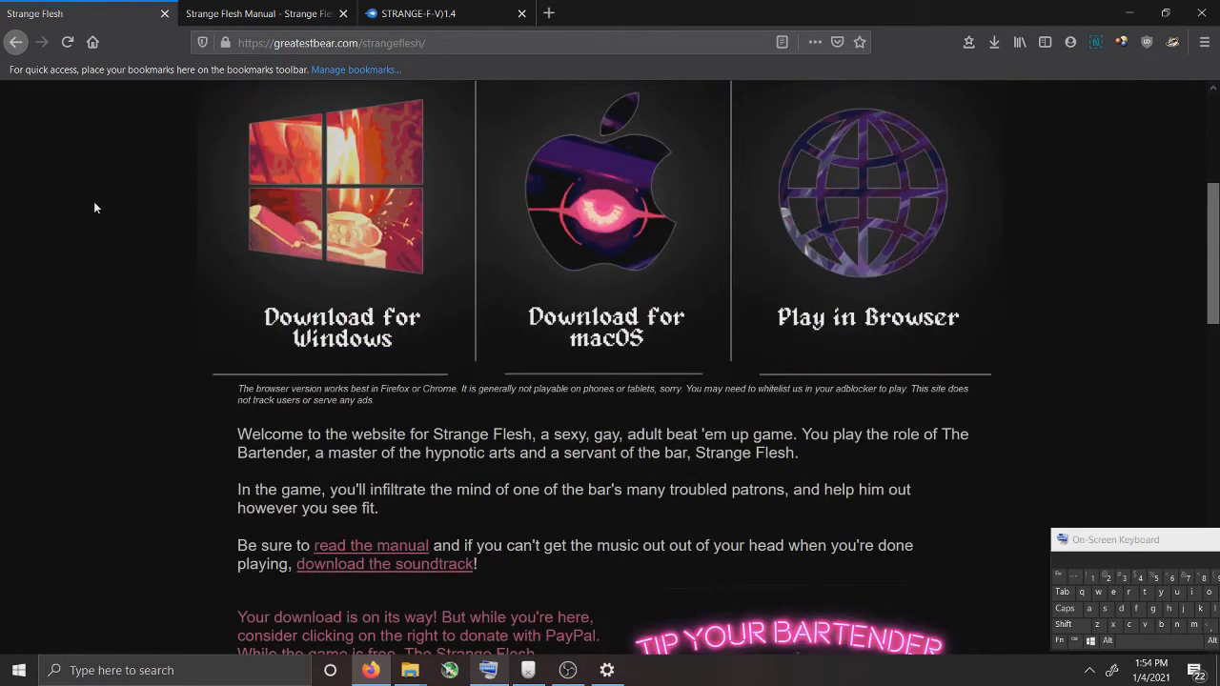
pyautogui.scroll(4, 93, 206)
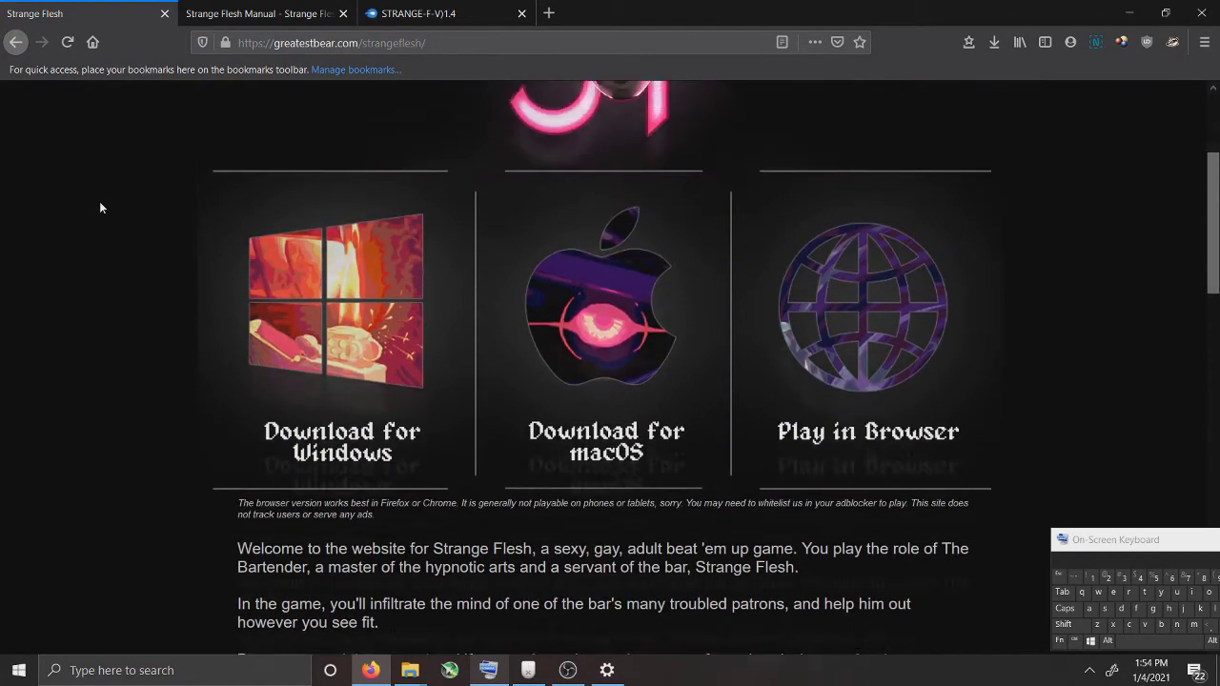
pyautogui.scroll(-1, 111, 204)
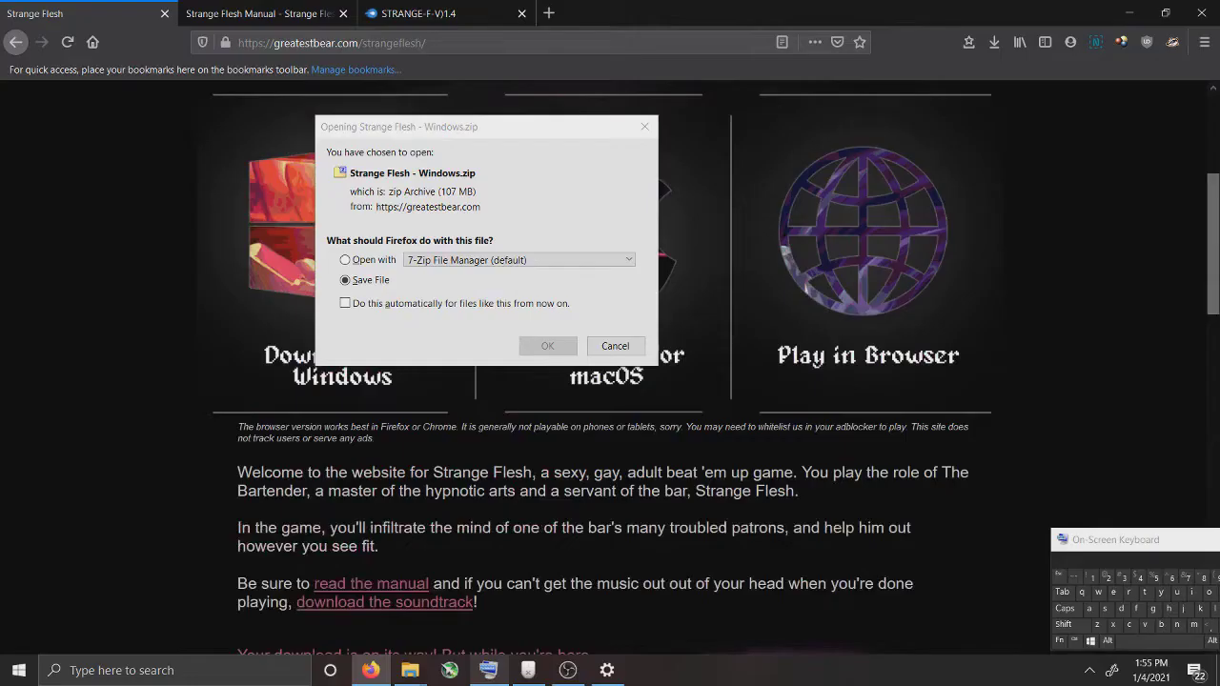
pyautogui.scroll(3, 451, 387)
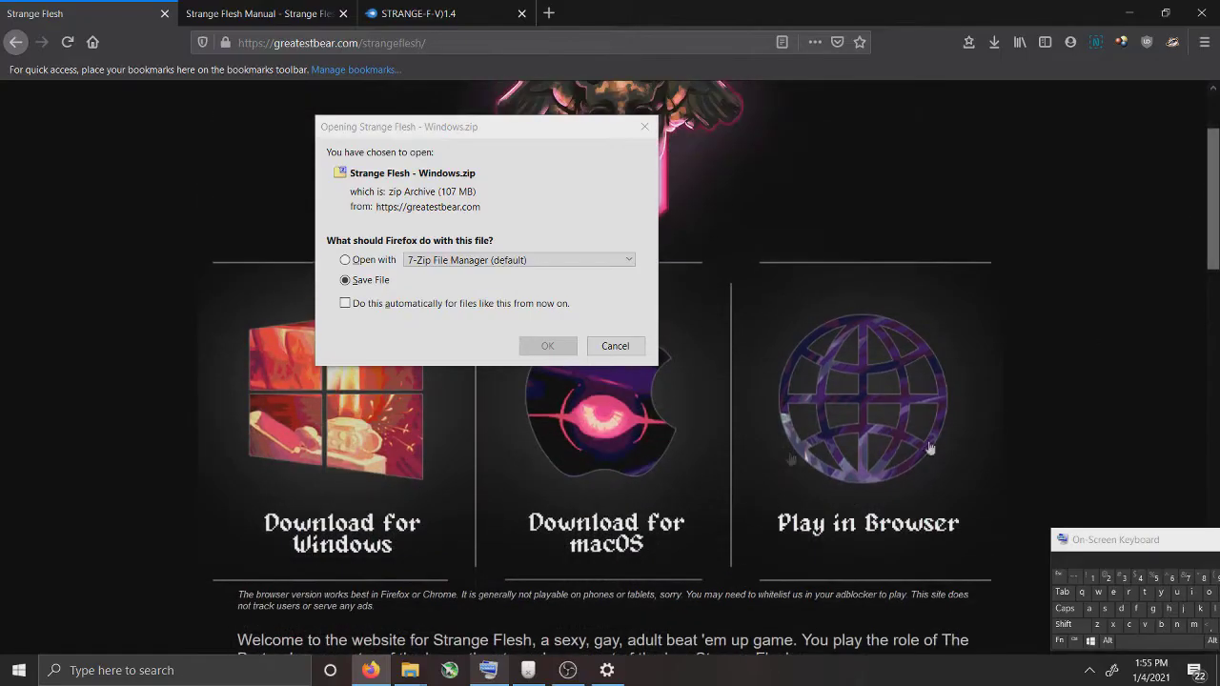
pyautogui.click(435, 350)
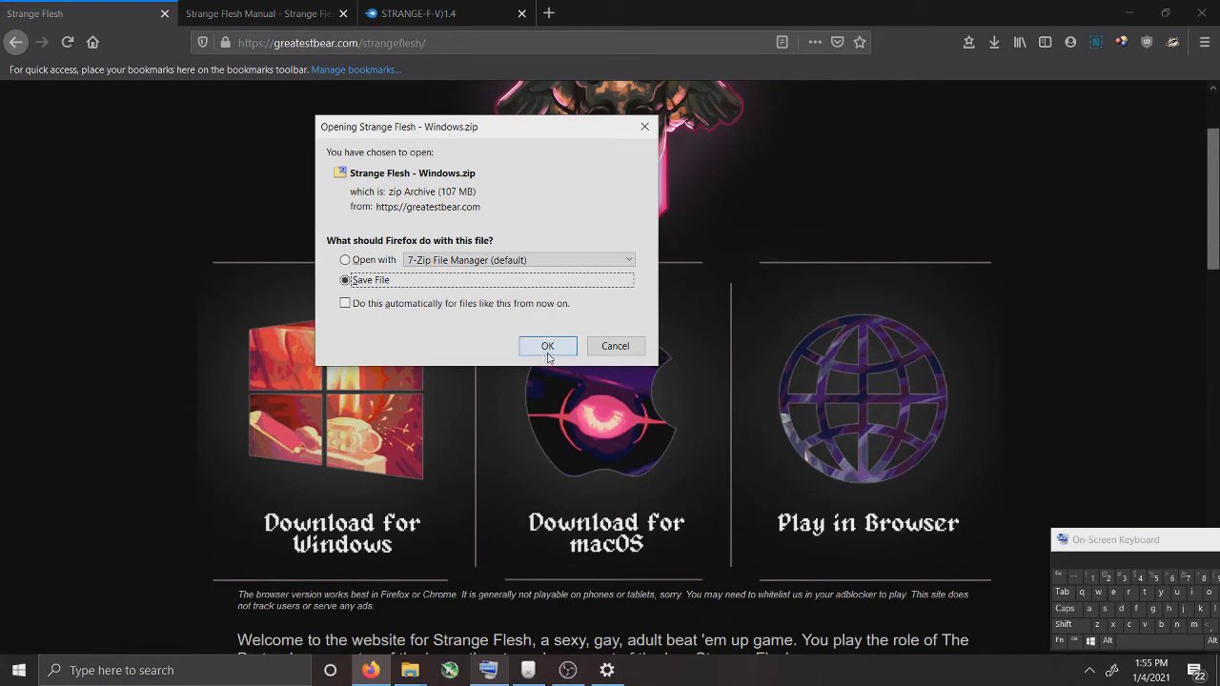
pyautogui.click(539, 354)
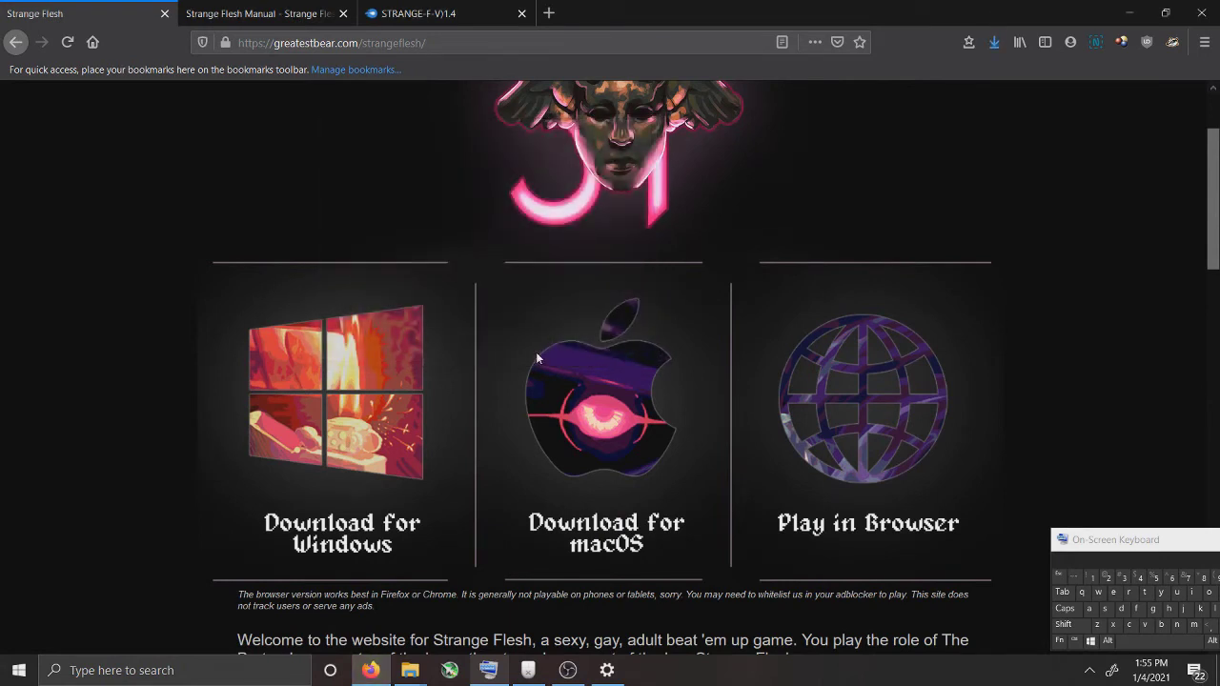
# Switch to the Downloads folder and extract yesterday's Strange Flesh - Windows archive there with 7-Zip's Extract Here.
pyautogui.moveTo(409, 671)
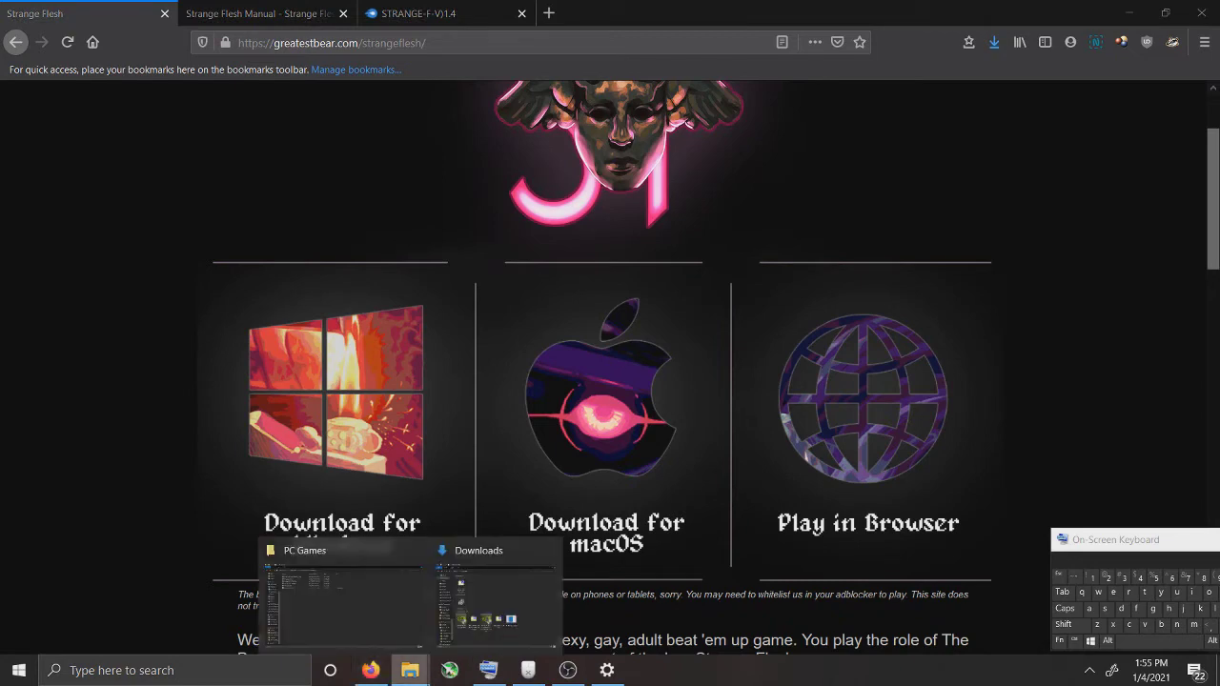
pyautogui.click(493, 601)
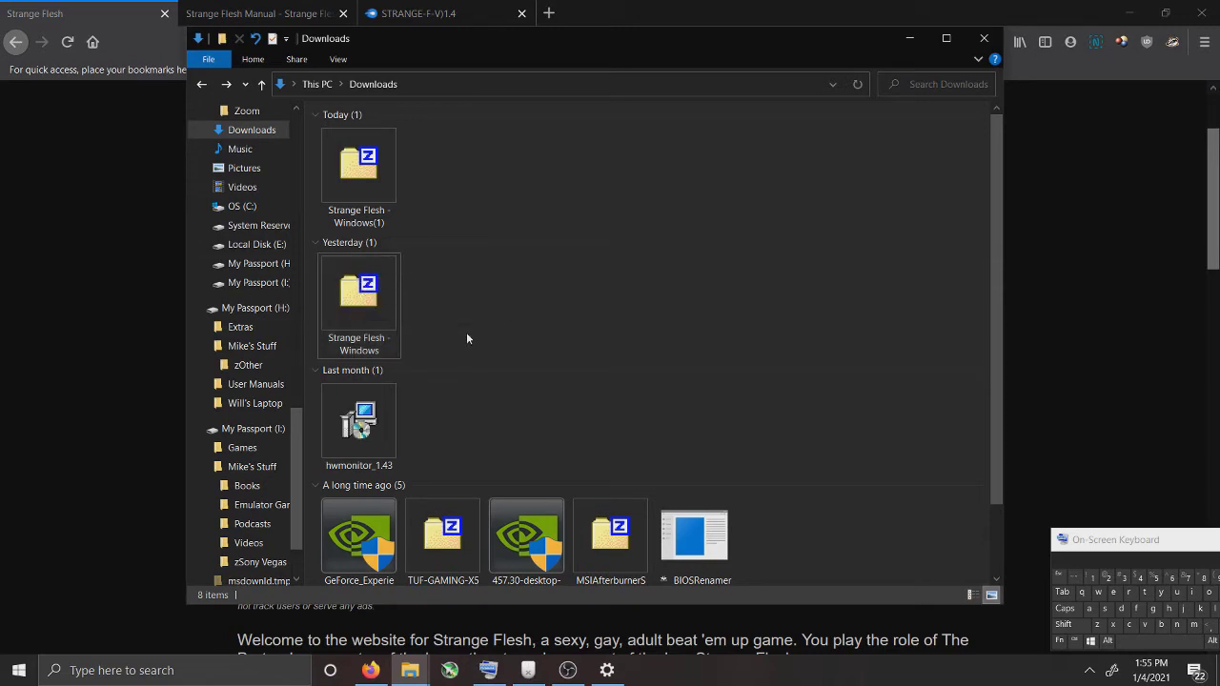
pyautogui.rightClick(381, 310)
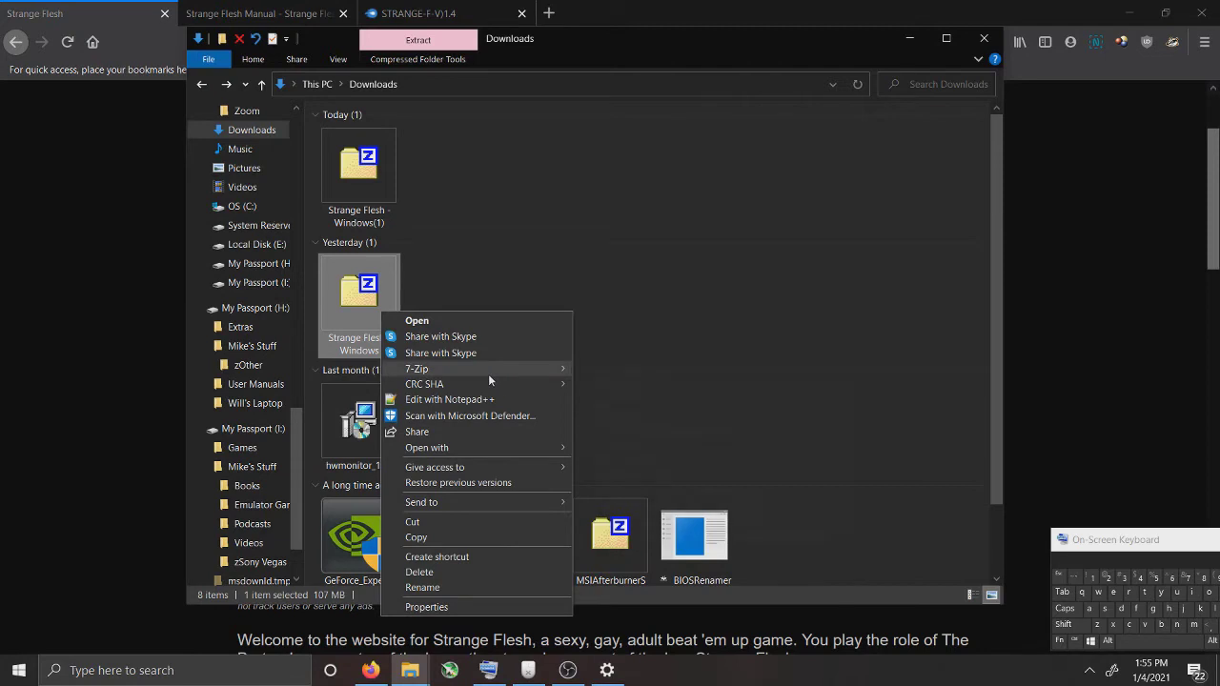
pyautogui.moveTo(489, 374)
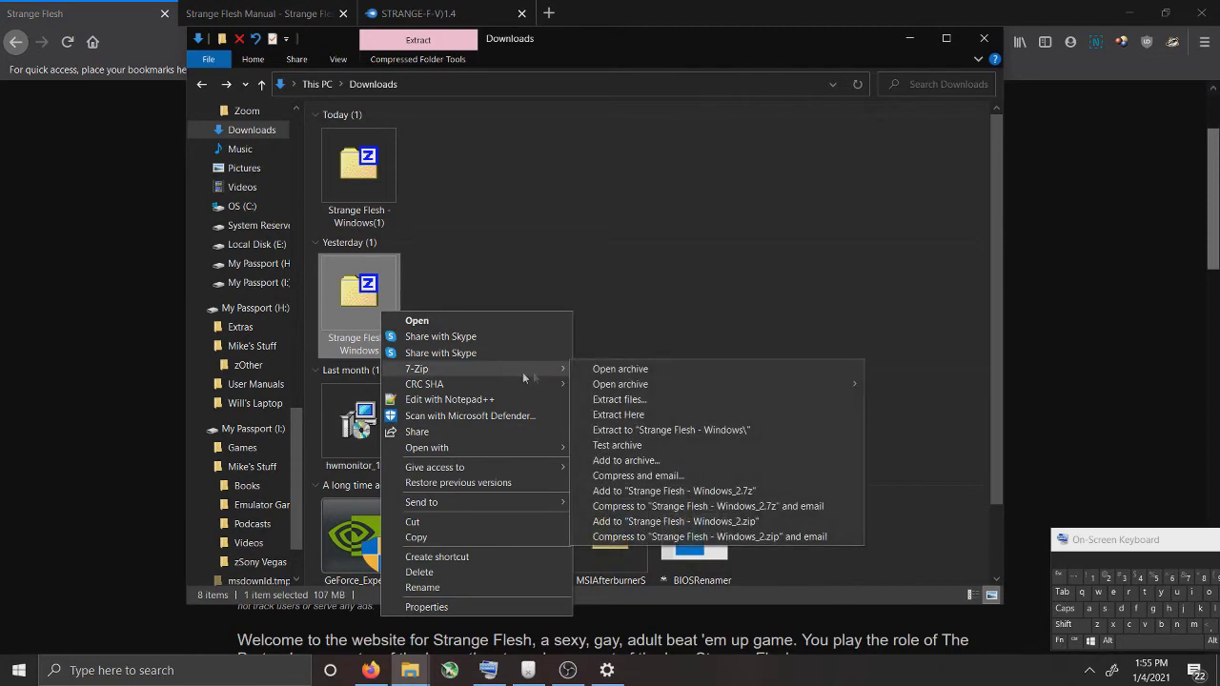
pyautogui.click(661, 414)
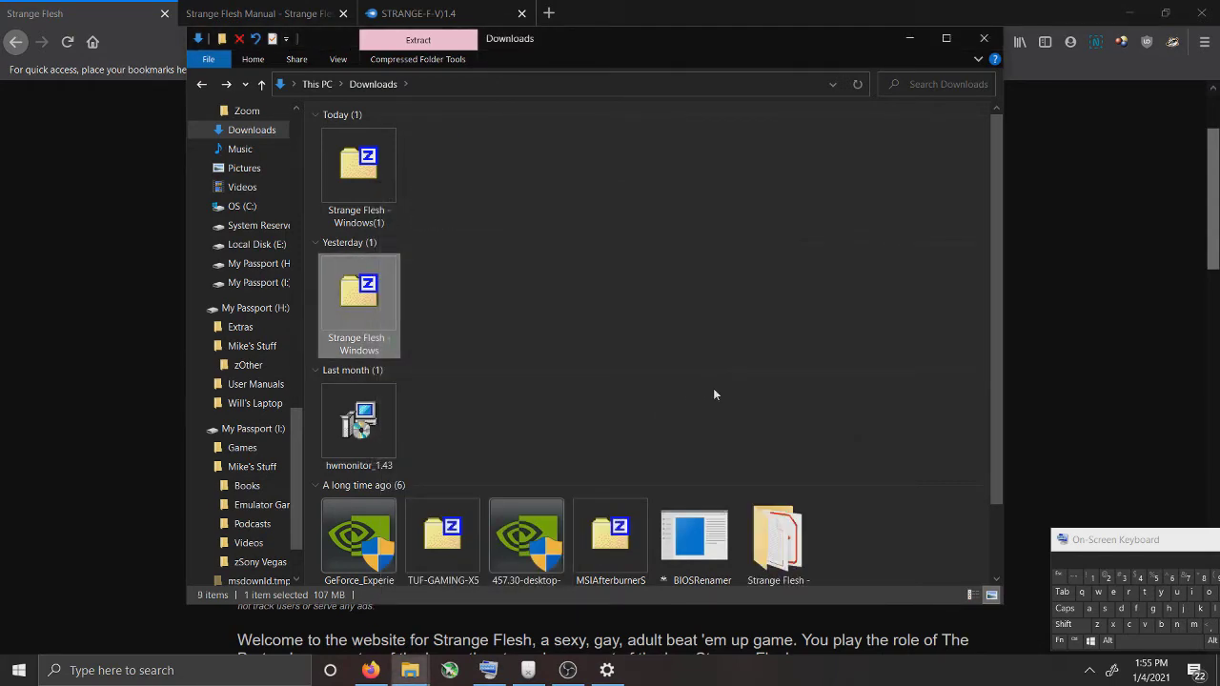
# Open the extracted Strange Flesh - Windows folder and launch the Strange Flesh application from its Game Files subfolder.
pyautogui.doubleClick(802, 524)
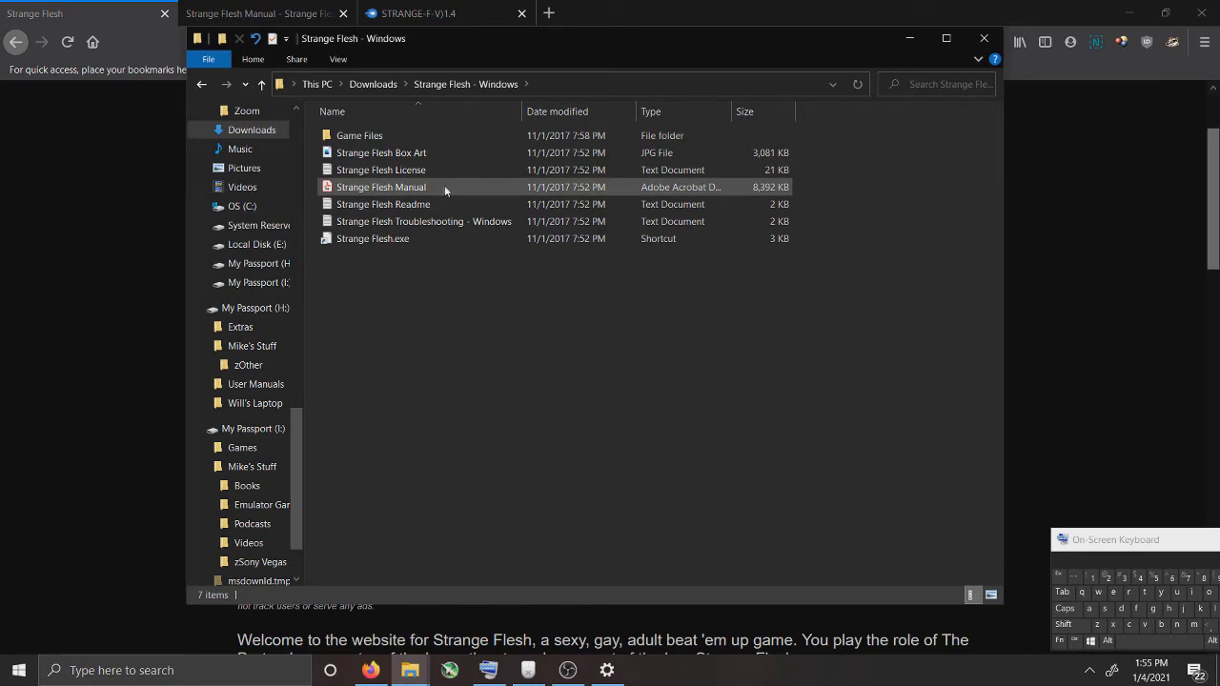
pyautogui.click(420, 138)
pyautogui.doubleClick(420, 137)
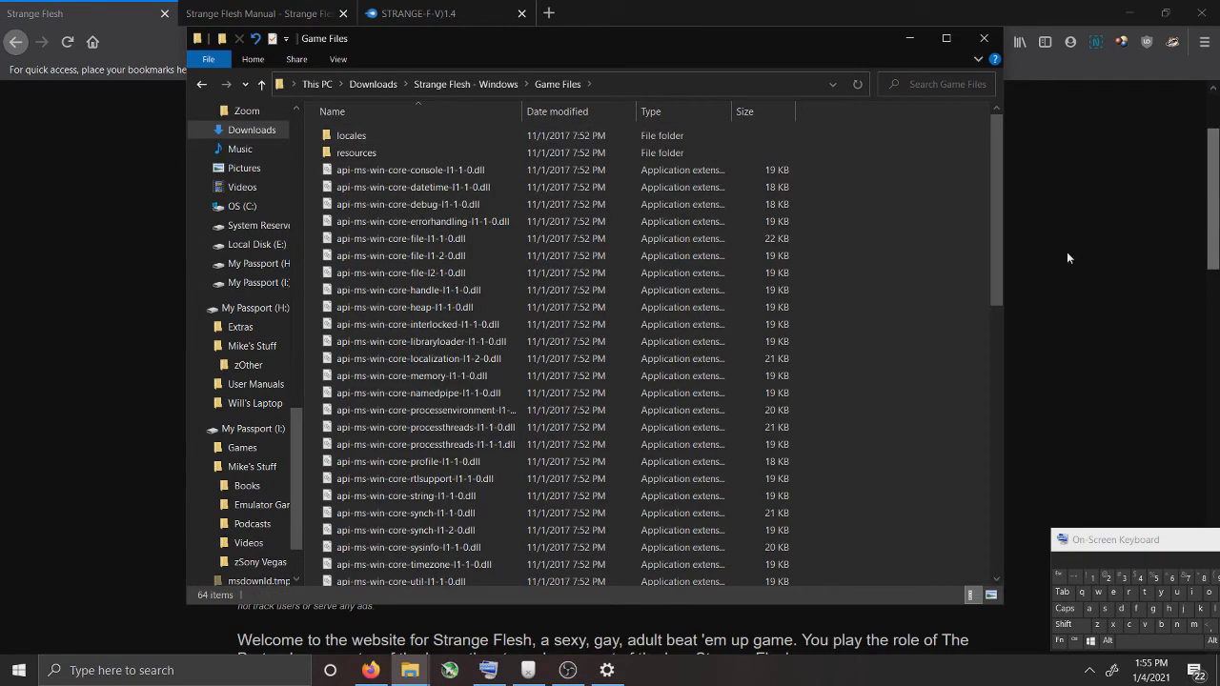
pyautogui.moveTo(996, 175); pyautogui.dragTo(999, 484)
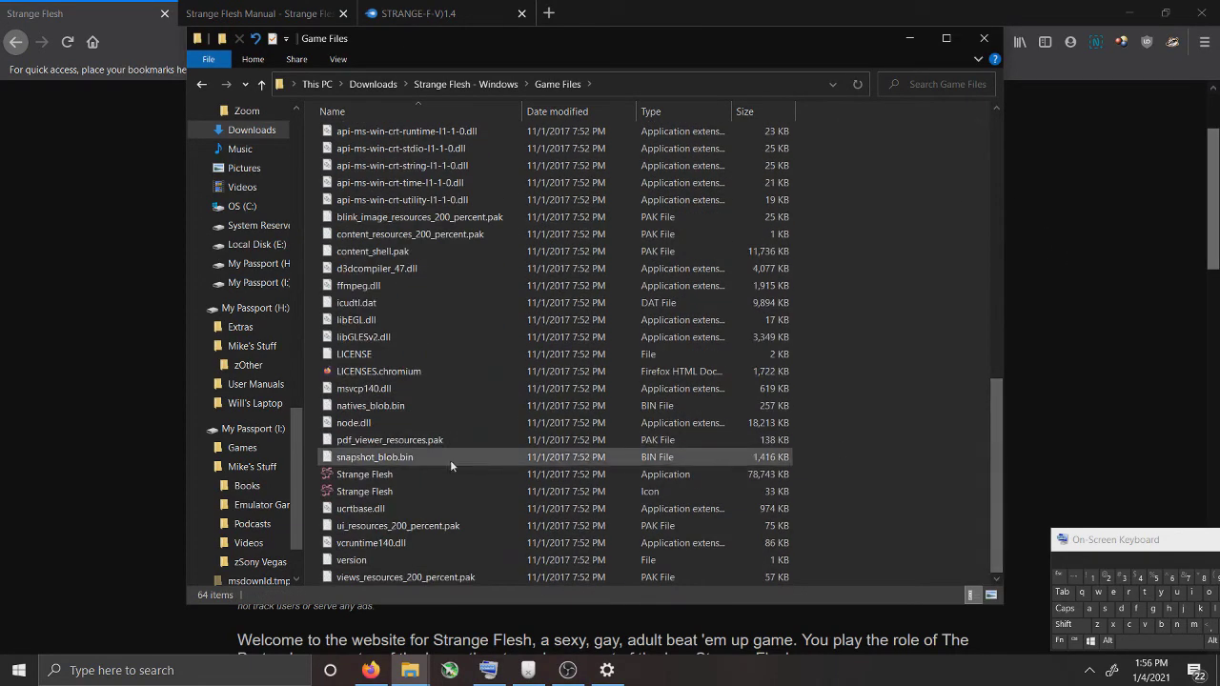
pyautogui.doubleClick(393, 475)
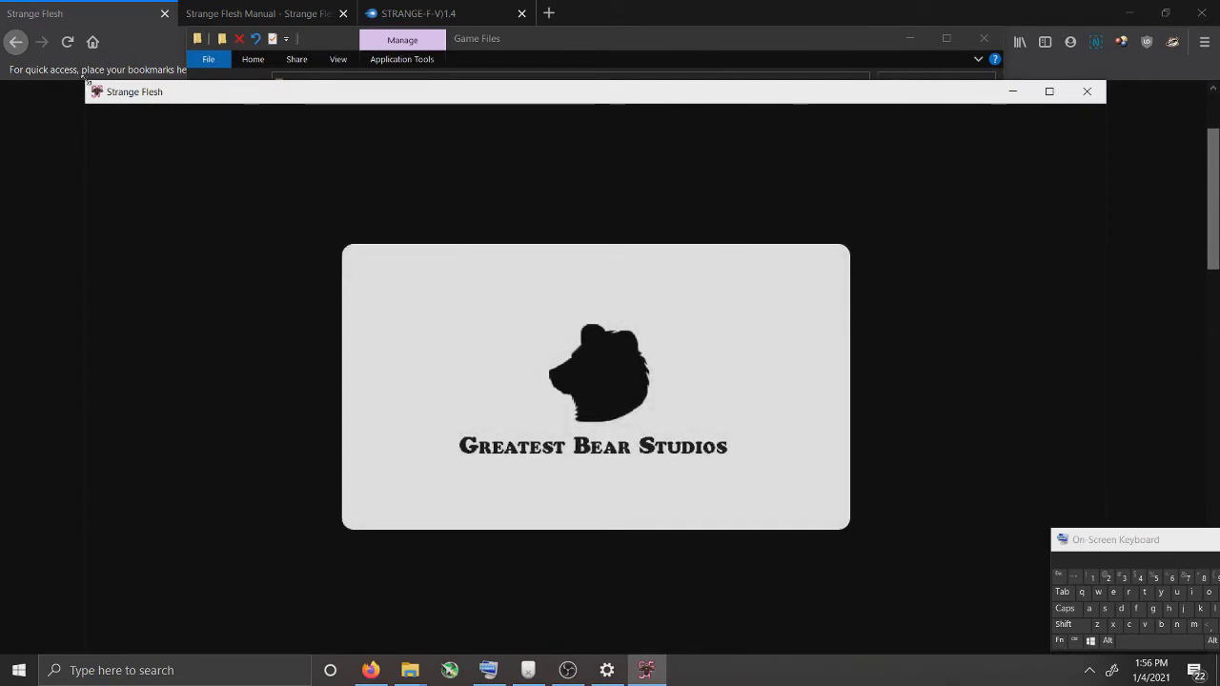
# Shrink the Strange Flesh game window and minimize the Game Files folder, the browser and the other open windows.
pyautogui.moveTo(84, 81); pyautogui.dragTo(228, 79)
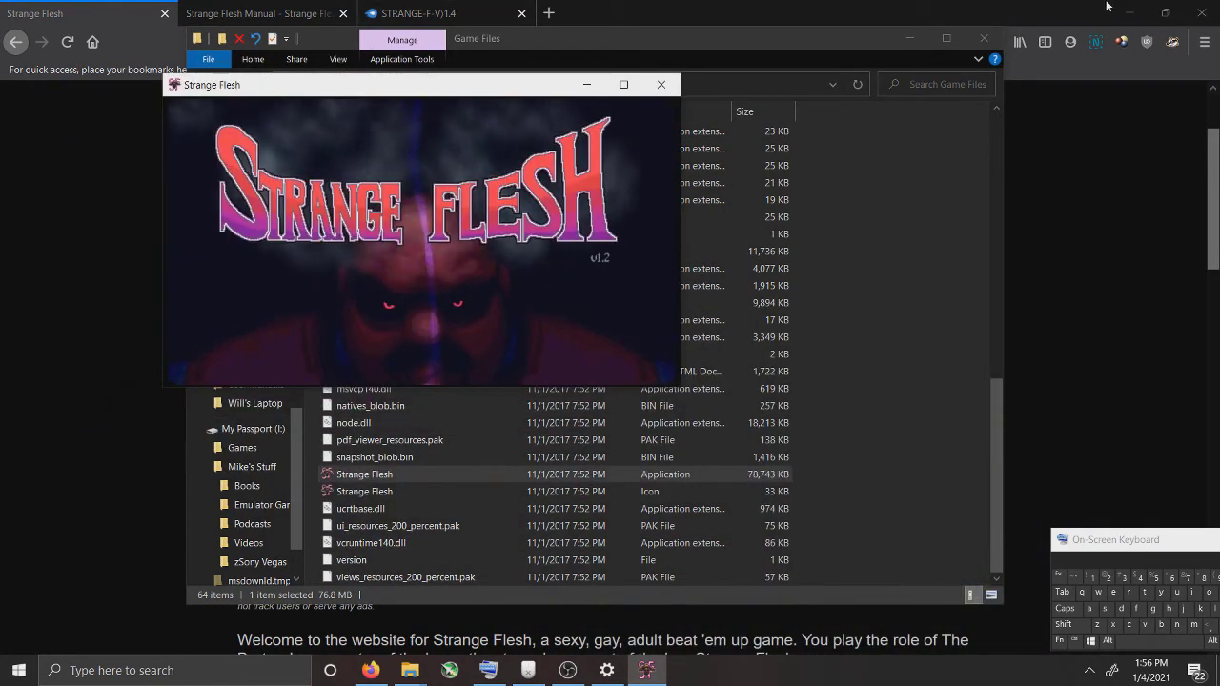
pyautogui.click(900, 57)
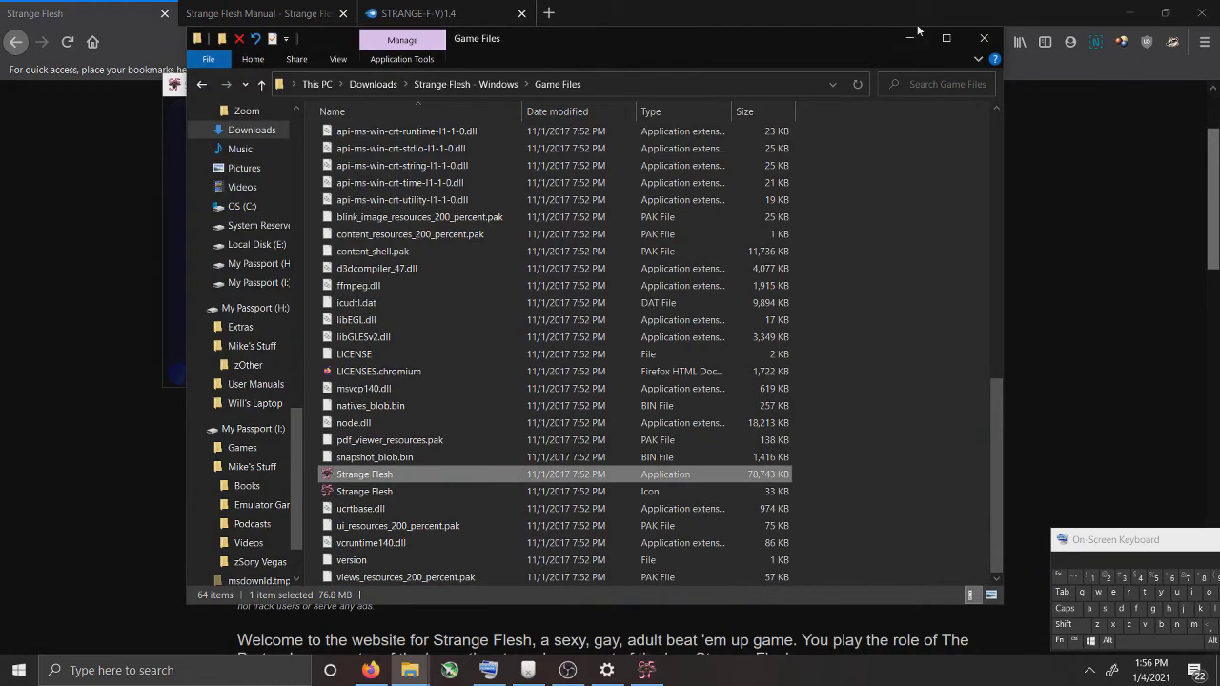
pyautogui.click(913, 36)
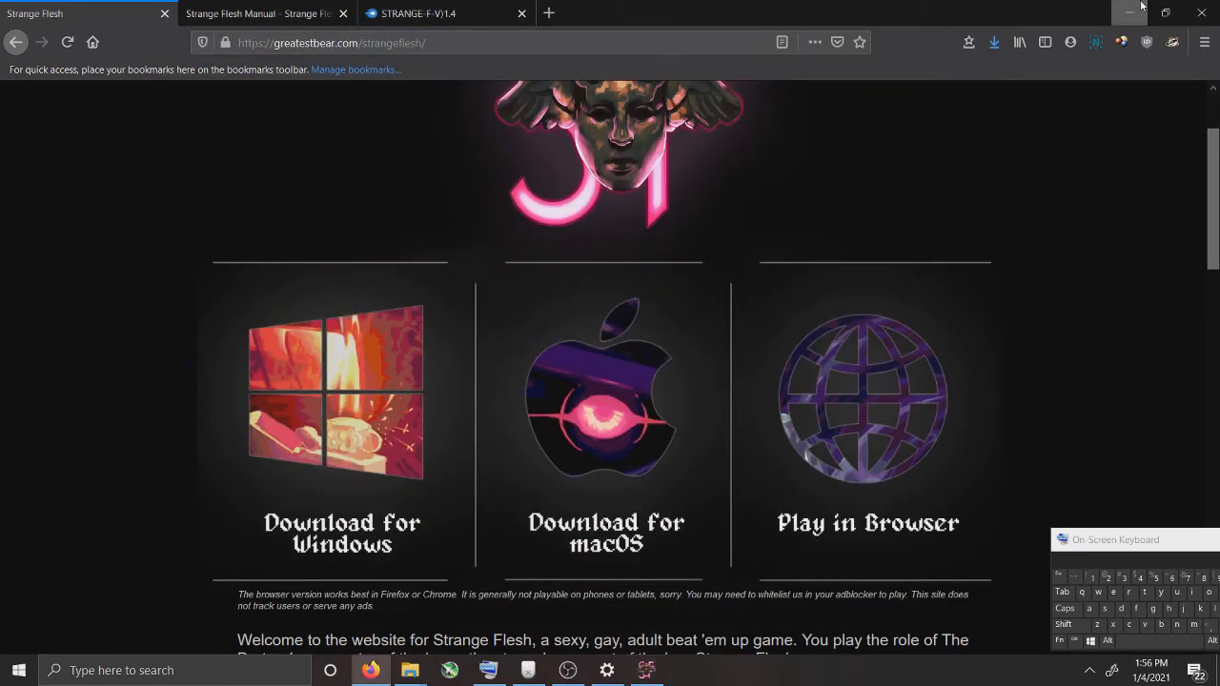
pyautogui.click(1139, 7)
pyautogui.click(1132, 14)
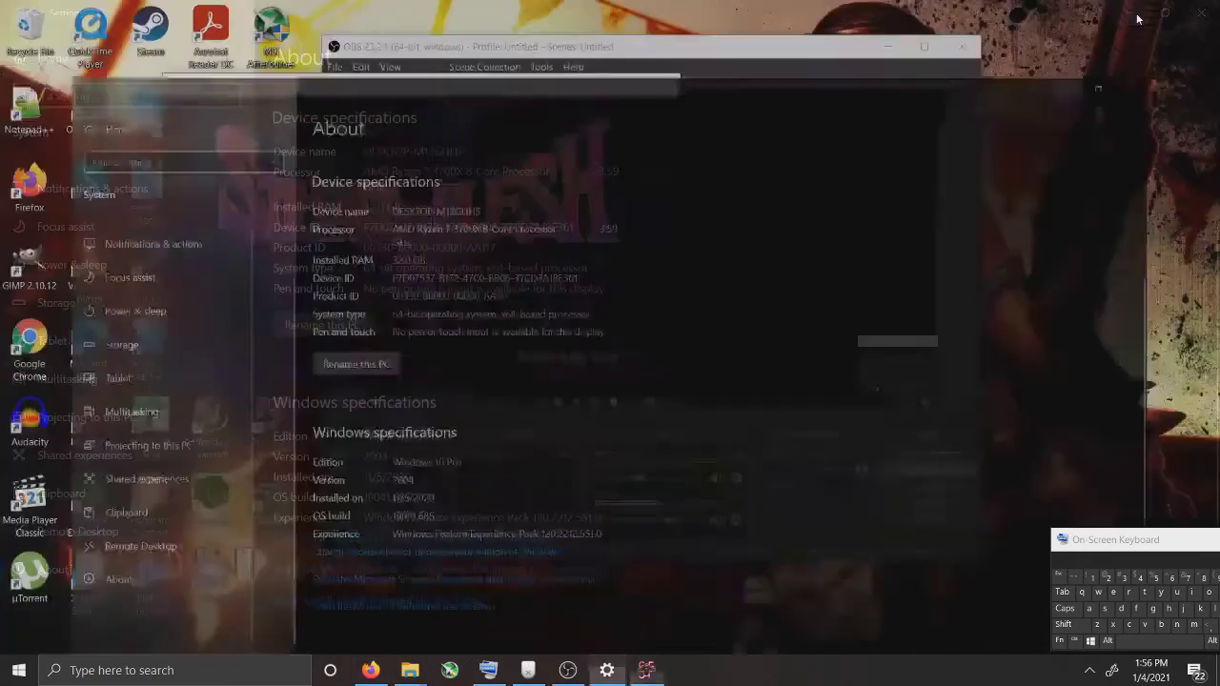
pyautogui.click(889, 46)
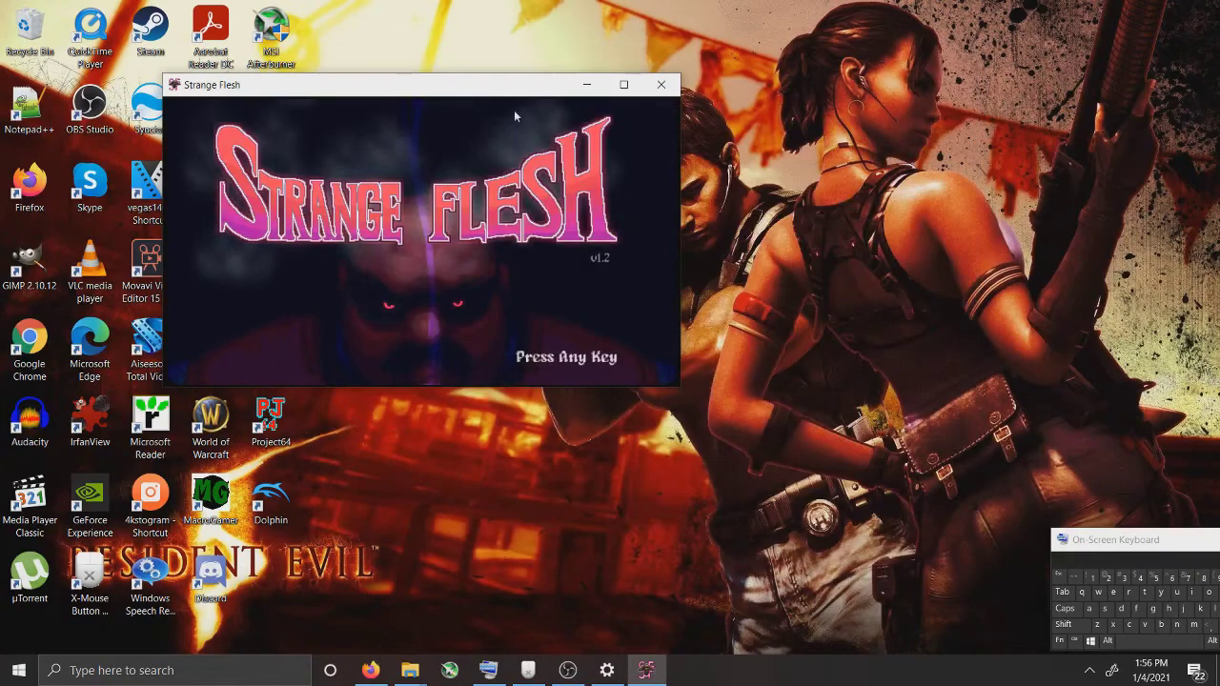
# Reposition the Strange Flesh window and the On-Screen Keyboard so both are fully usable, and continue past the title screen to the main menu.
pyautogui.moveTo(424, 95); pyautogui.dragTo(277, 71)
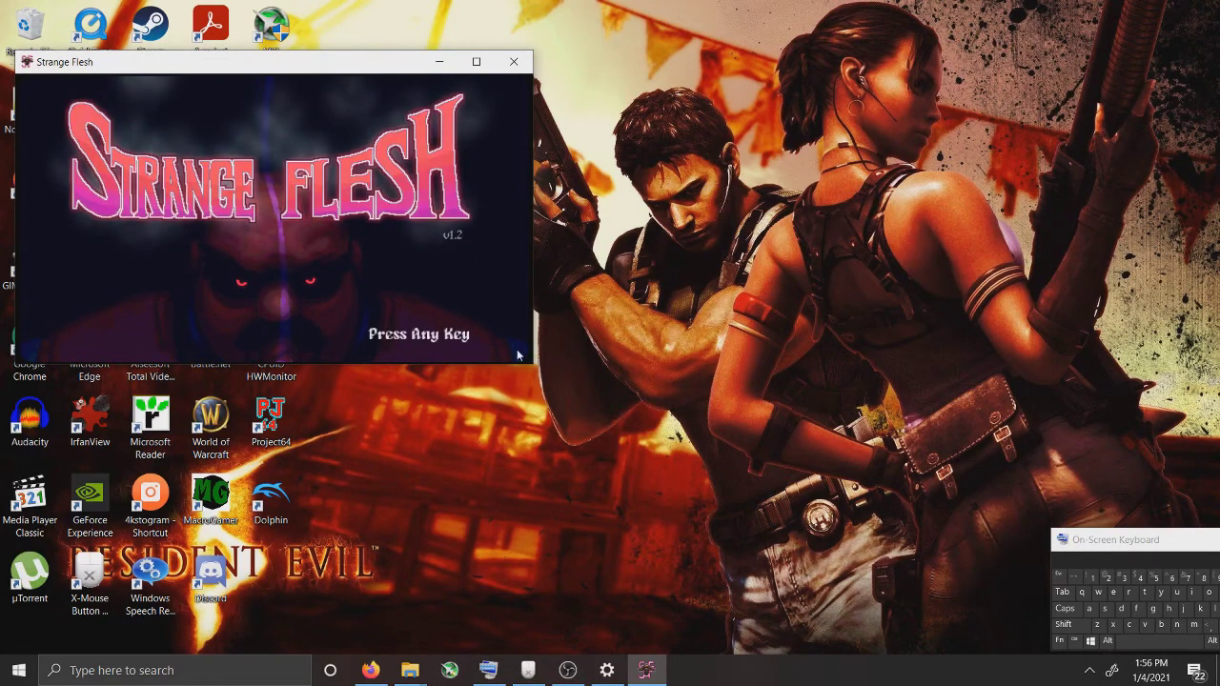
pyautogui.click(1171, 608)
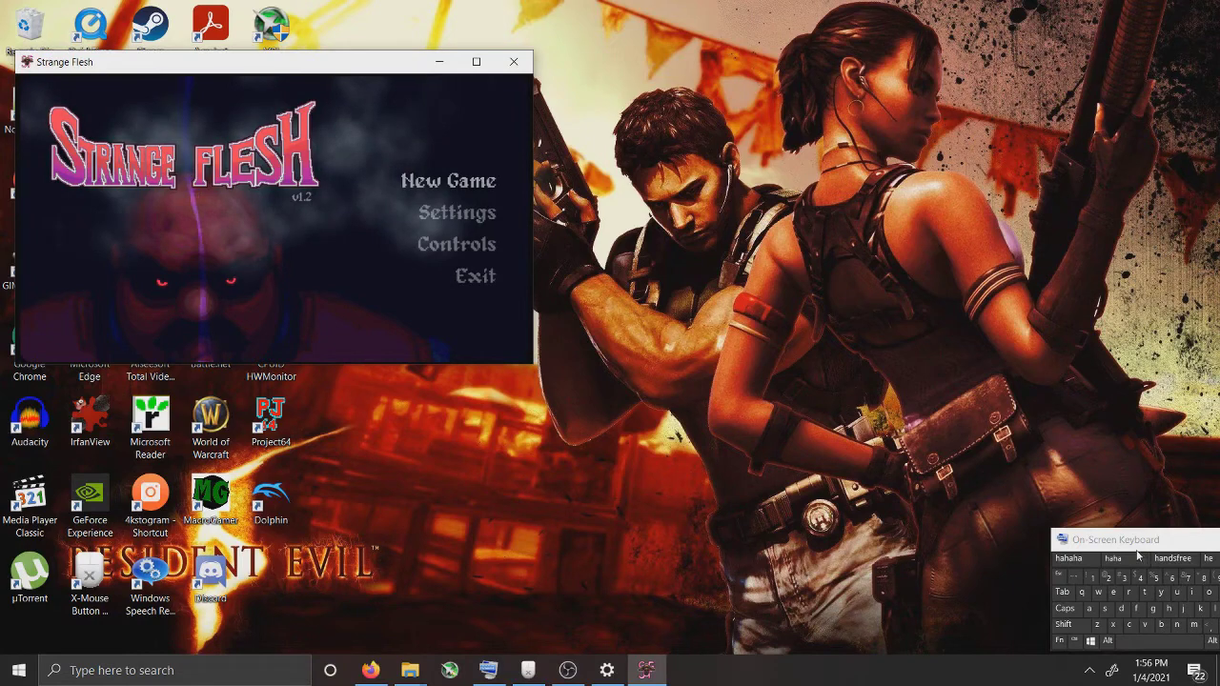
pyautogui.moveTo(1138, 551); pyautogui.dragTo(1049, 555)
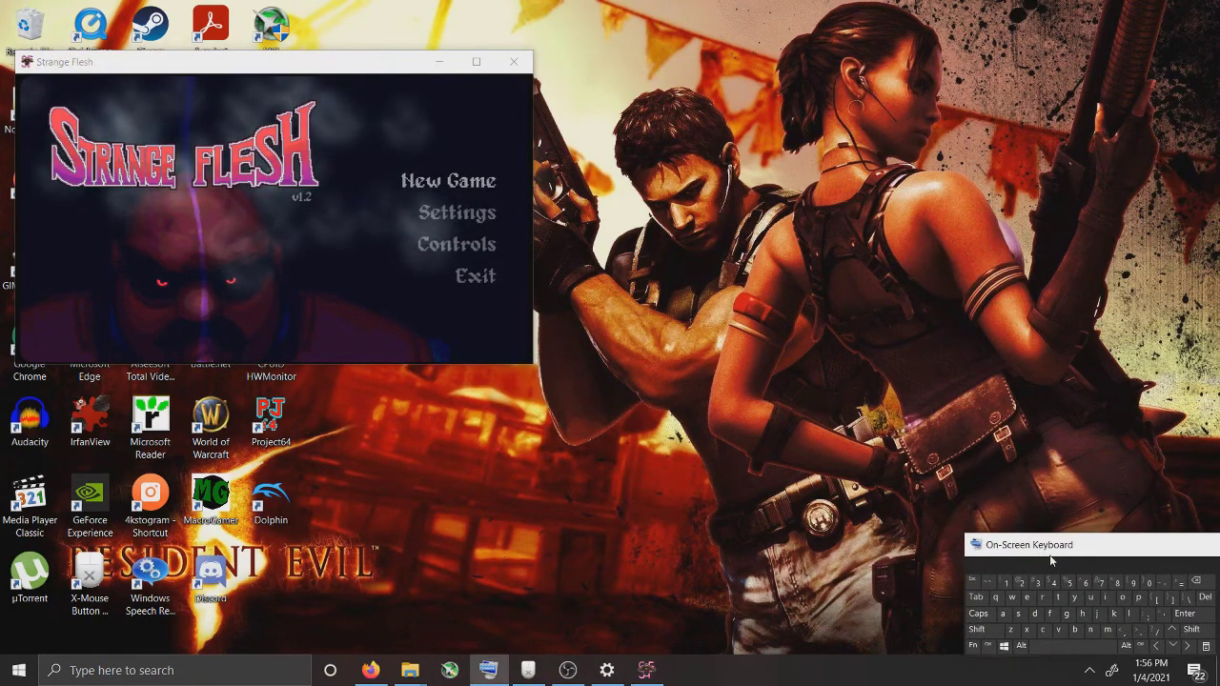
# Open the v1.2 game's Settings, go through its volume, video mode, render mode and erase data options, and return to the main menu.
pyautogui.click(1171, 645)
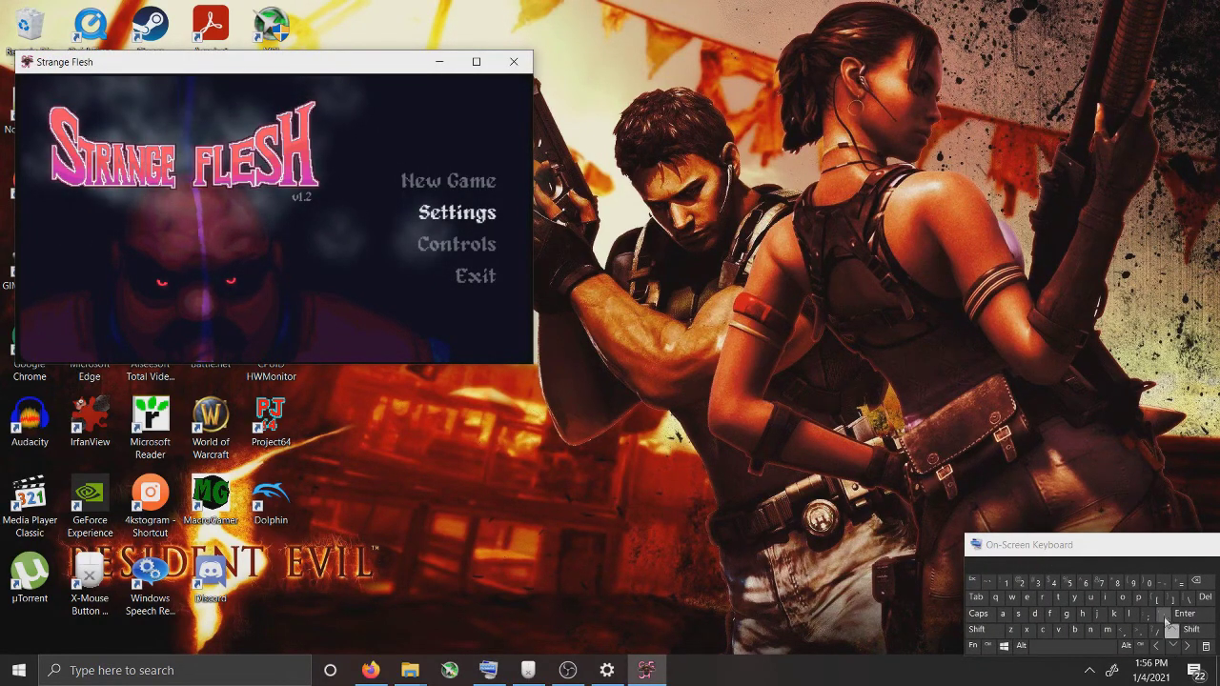
pyautogui.click(1175, 615)
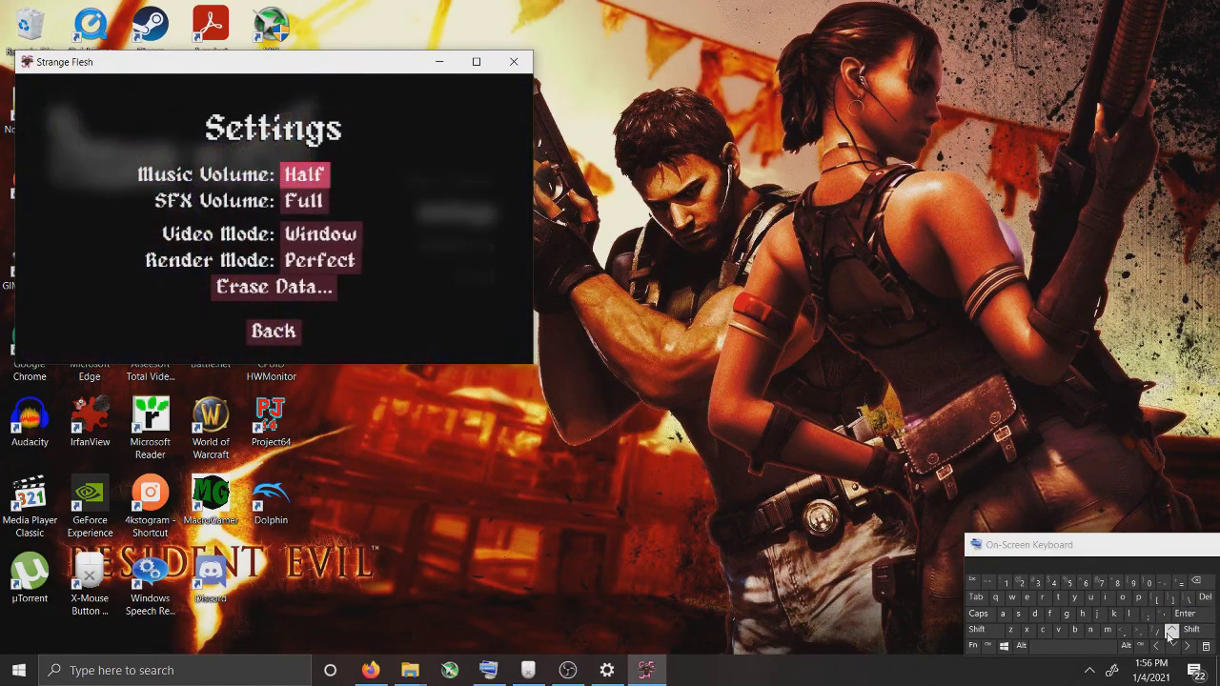
pyautogui.click(1168, 648)
pyautogui.click(1169, 647)
pyautogui.click(1169, 647)
pyautogui.click(1169, 647)
pyautogui.click(1169, 647)
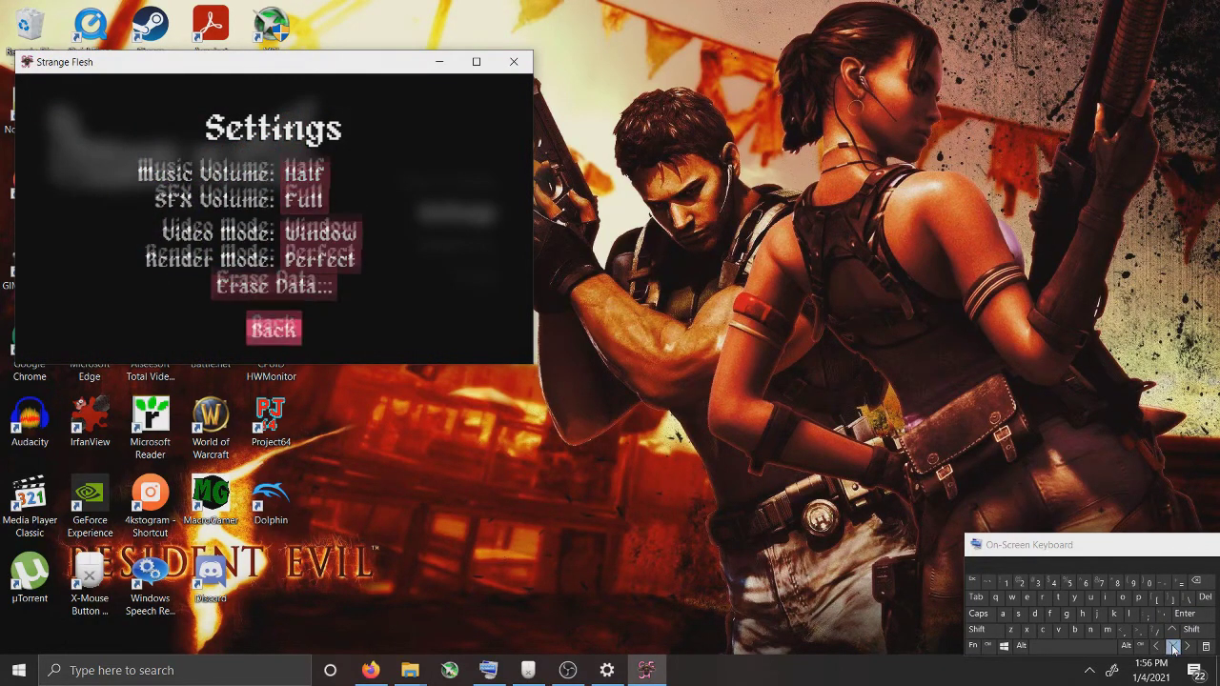
pyautogui.click(1192, 615)
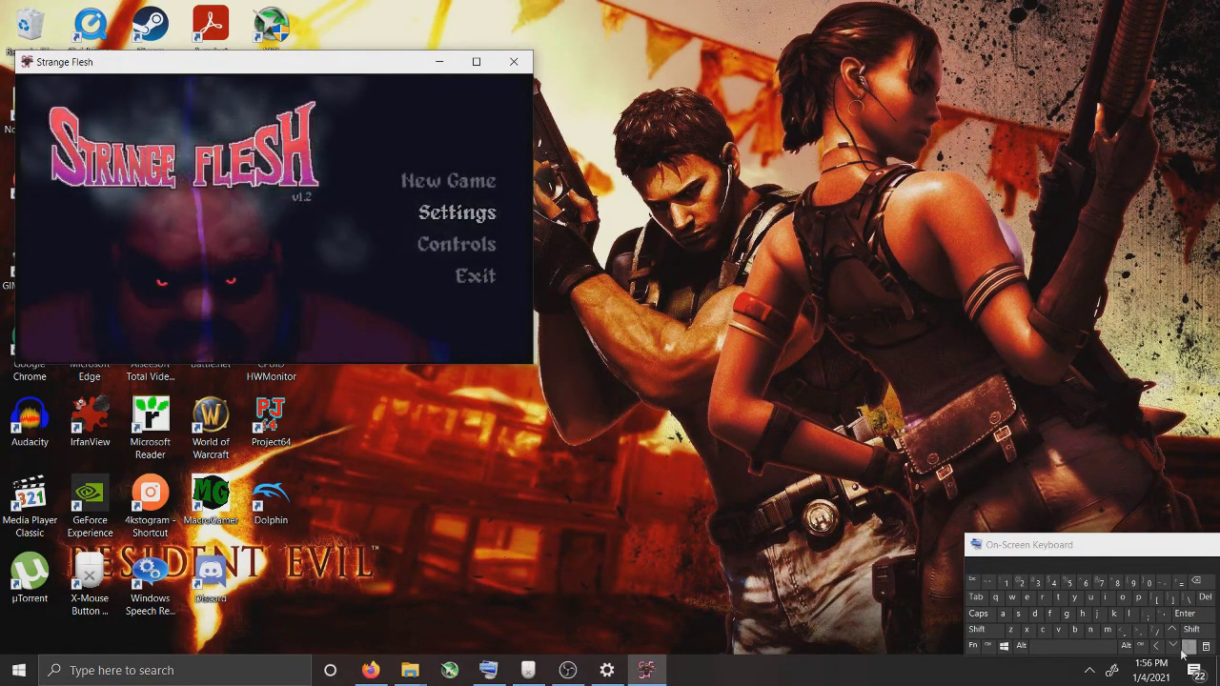
# Open the v1.2 game's Controls, go through the bindings from Move Up to Select, and return to the main menu.
pyautogui.click(1172, 647)
pyautogui.click(1179, 617)
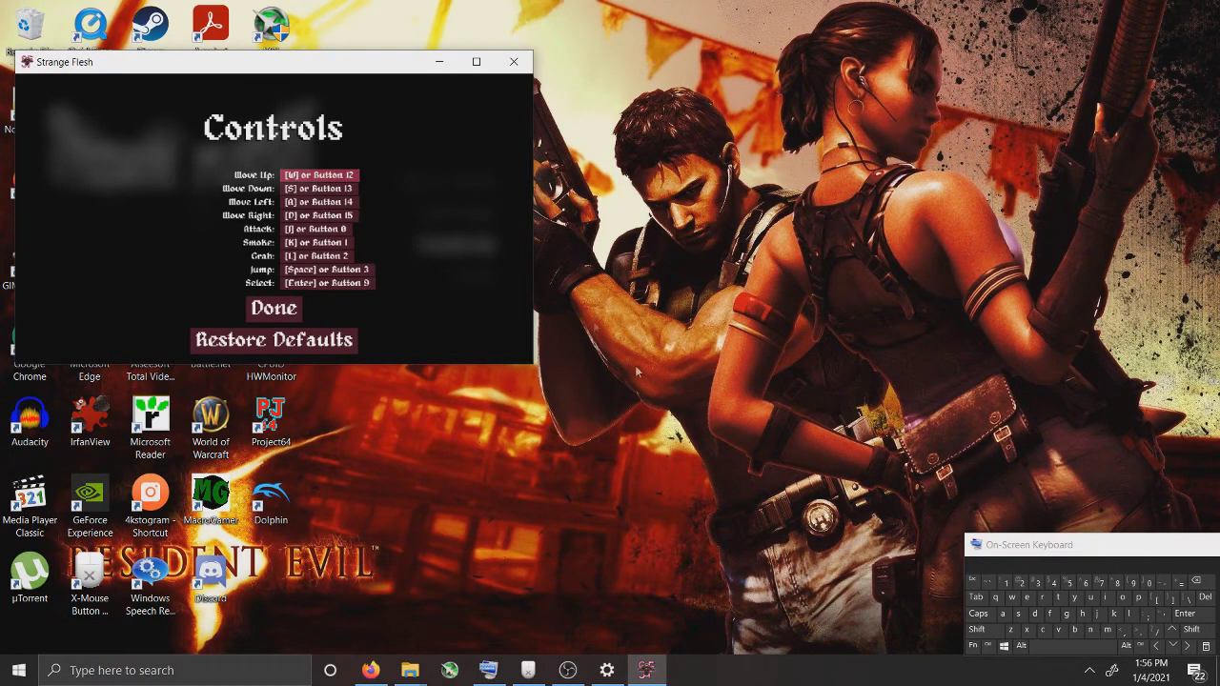
pyautogui.click(1174, 647)
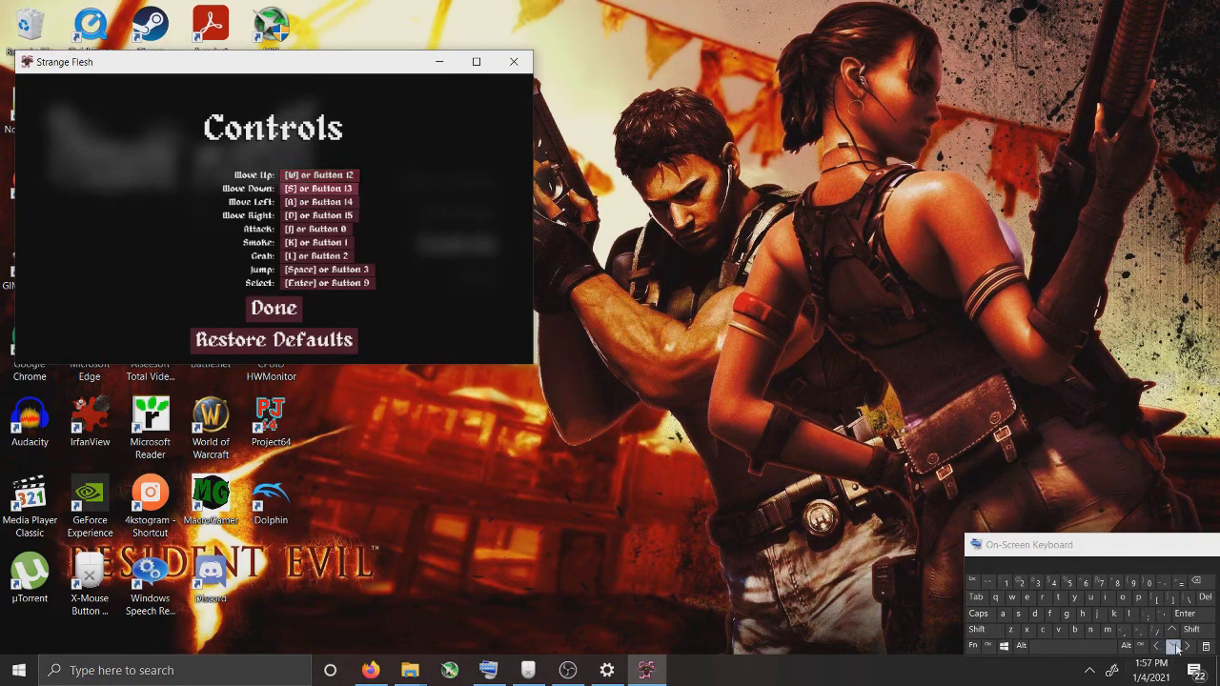
pyautogui.click(1173, 647)
pyautogui.click(1173, 648)
pyautogui.click(1173, 647)
pyautogui.click(1173, 647)
pyautogui.click(1173, 647)
pyautogui.click(1173, 647)
pyautogui.click(1174, 647)
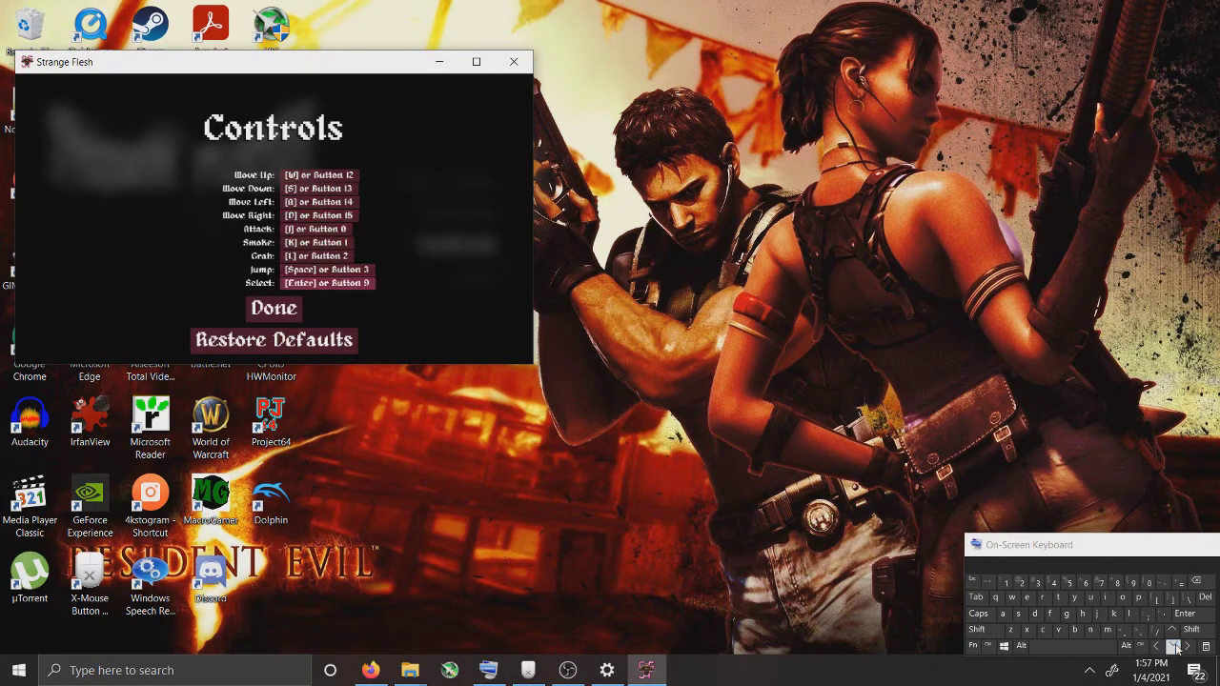
pyautogui.click(1173, 647)
pyautogui.click(1182, 615)
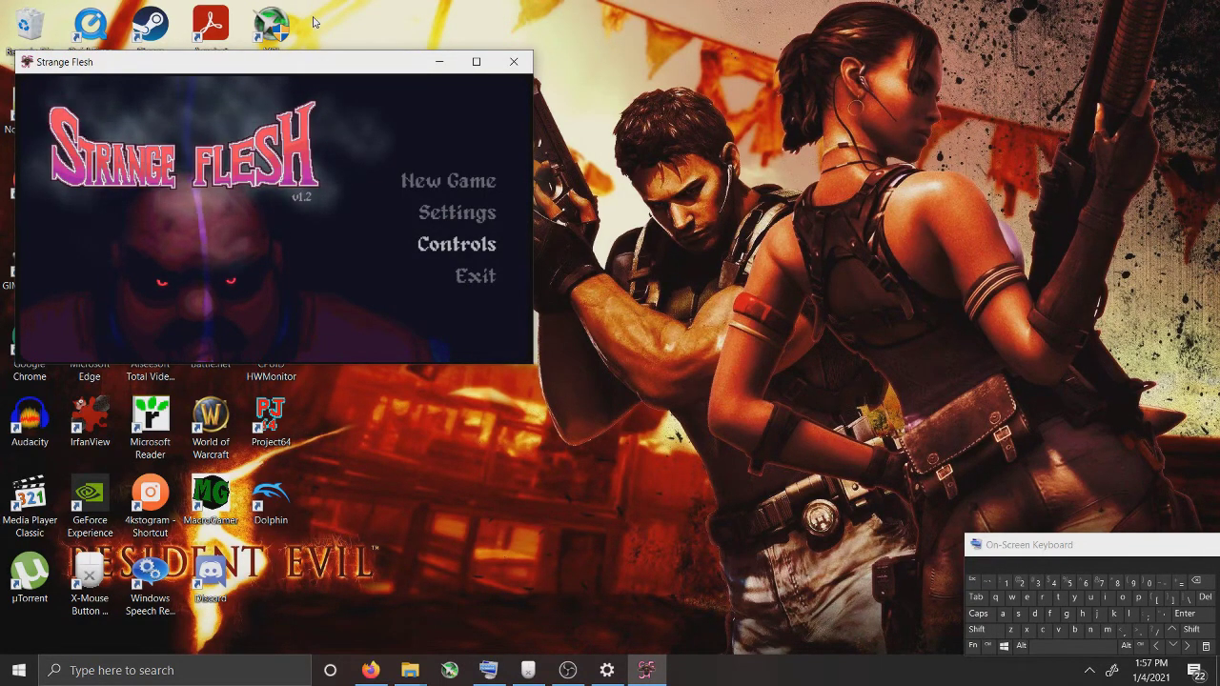
# Close the v1.2 game, switch to Firefox and download STRANGE-F-V)1.4.zip from the MediaFire page, choosing Save File.
pyautogui.click(514, 61)
pyautogui.moveTo(365, 679)
pyautogui.click(365, 610)
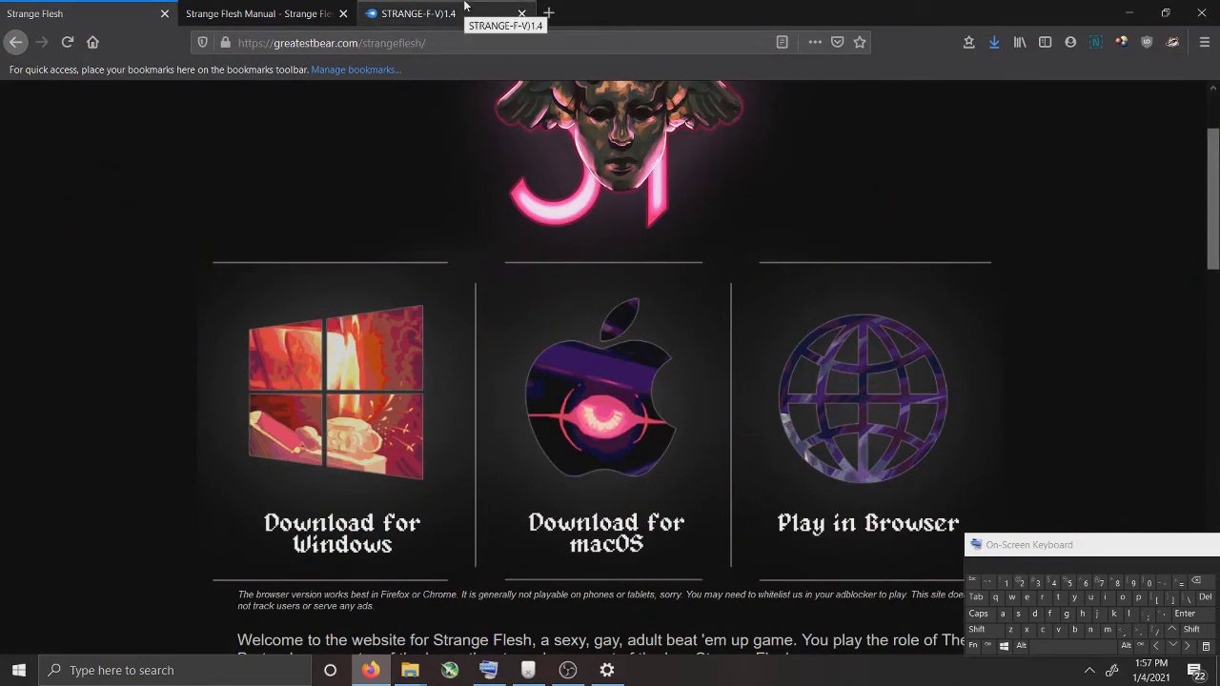
pyautogui.click(464, 6)
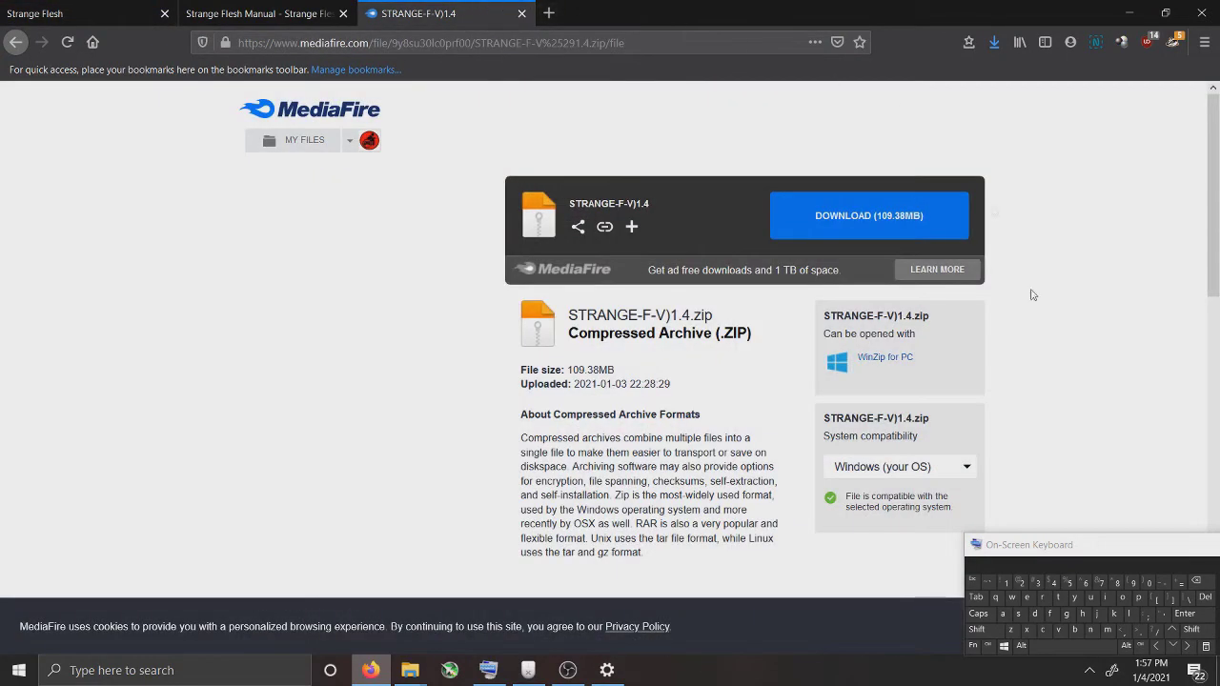
pyautogui.click(870, 224)
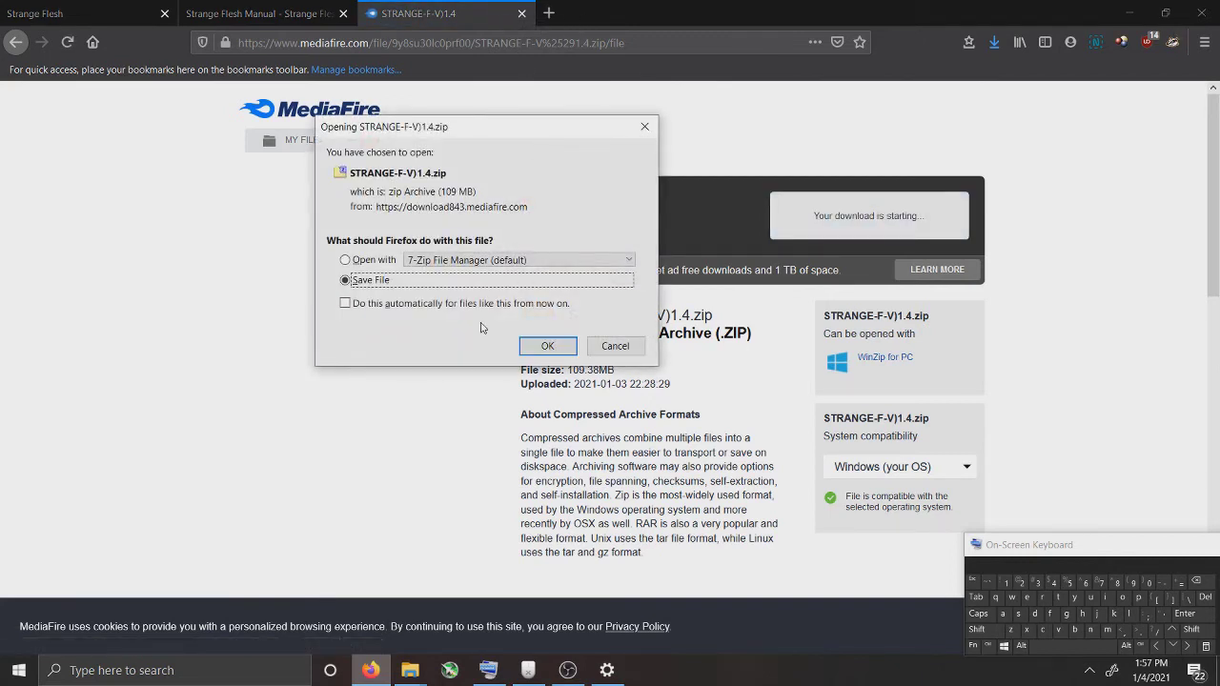
pyautogui.click(549, 347)
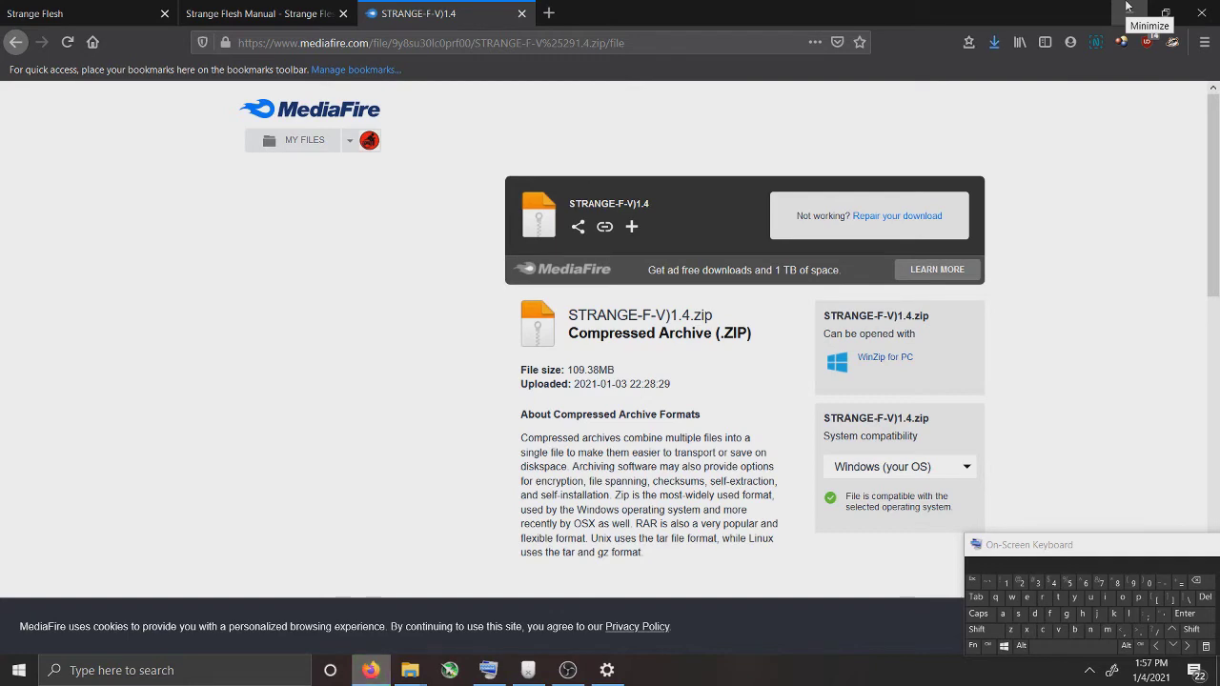
# Minimize the browser, switch to the Downloads folder in File Explorer and extract the STRANGE-F-V)1.4 archive there with 7-Zip.
pyautogui.click(1126, 8)
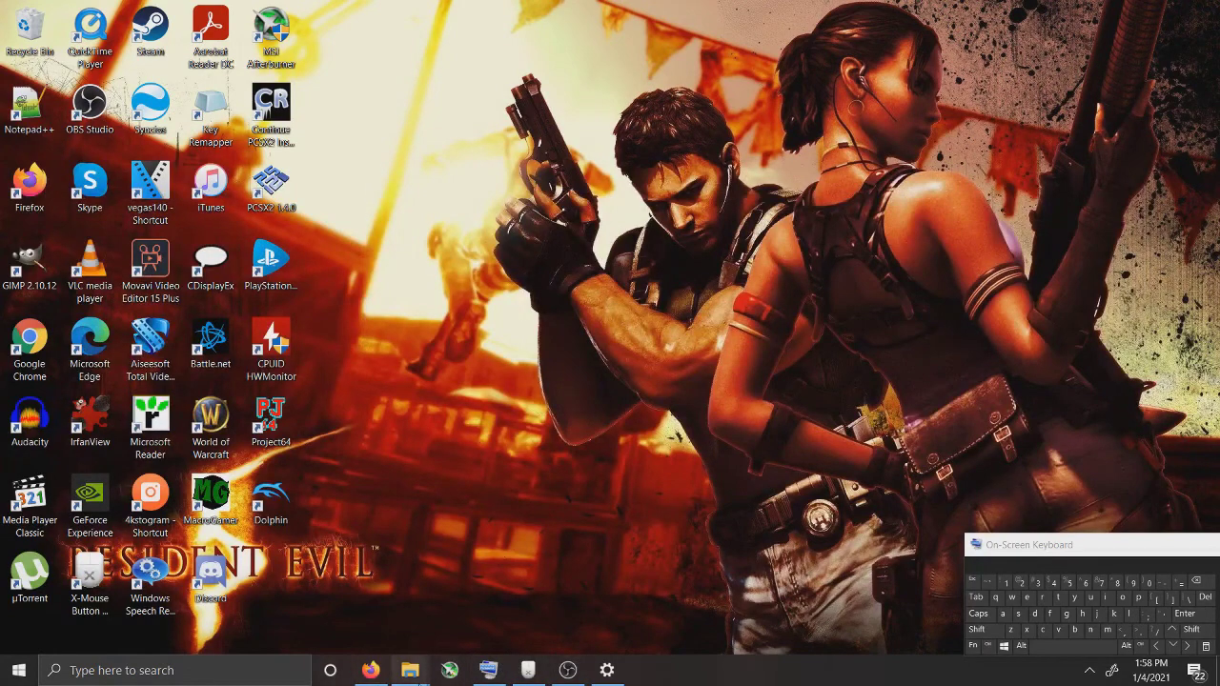
pyautogui.moveTo(420, 675)
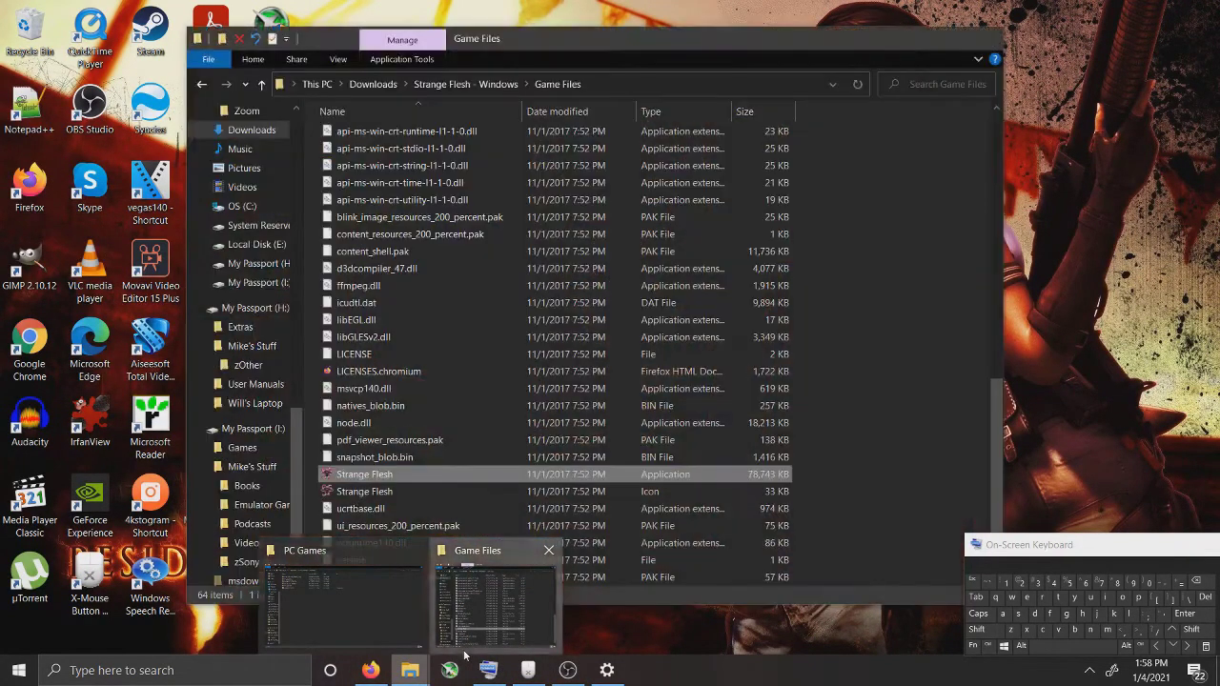
pyautogui.click(496, 601)
pyautogui.click(246, 132)
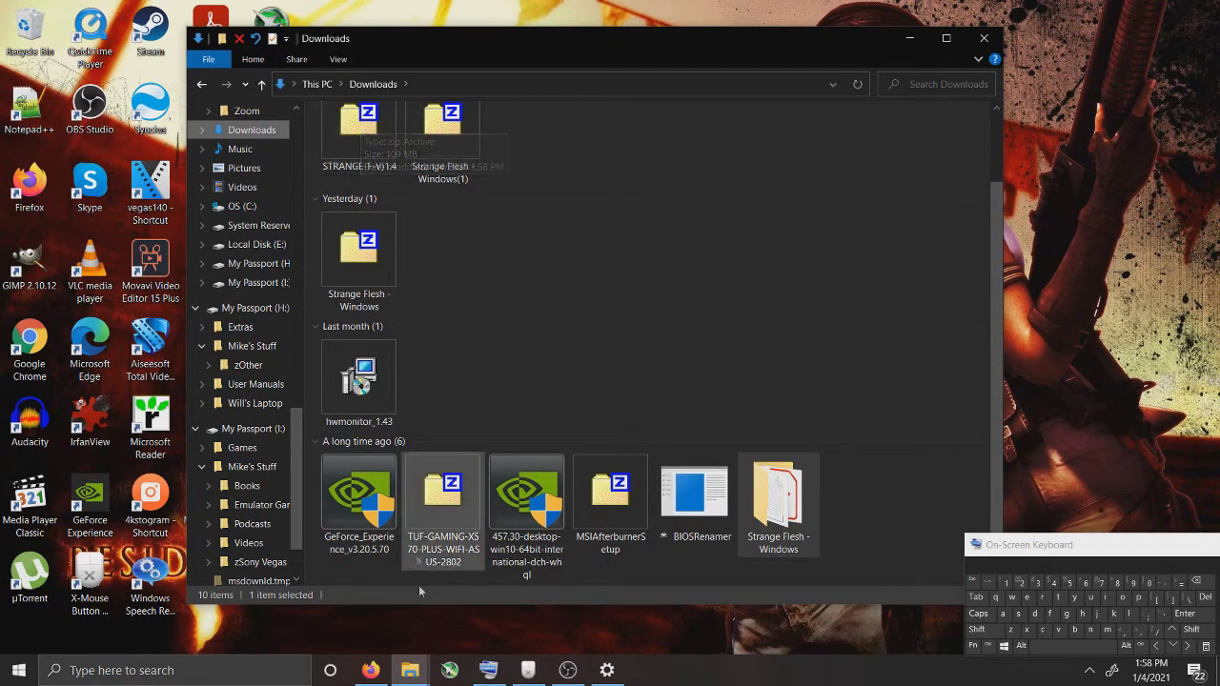
pyautogui.rightClick(370, 146)
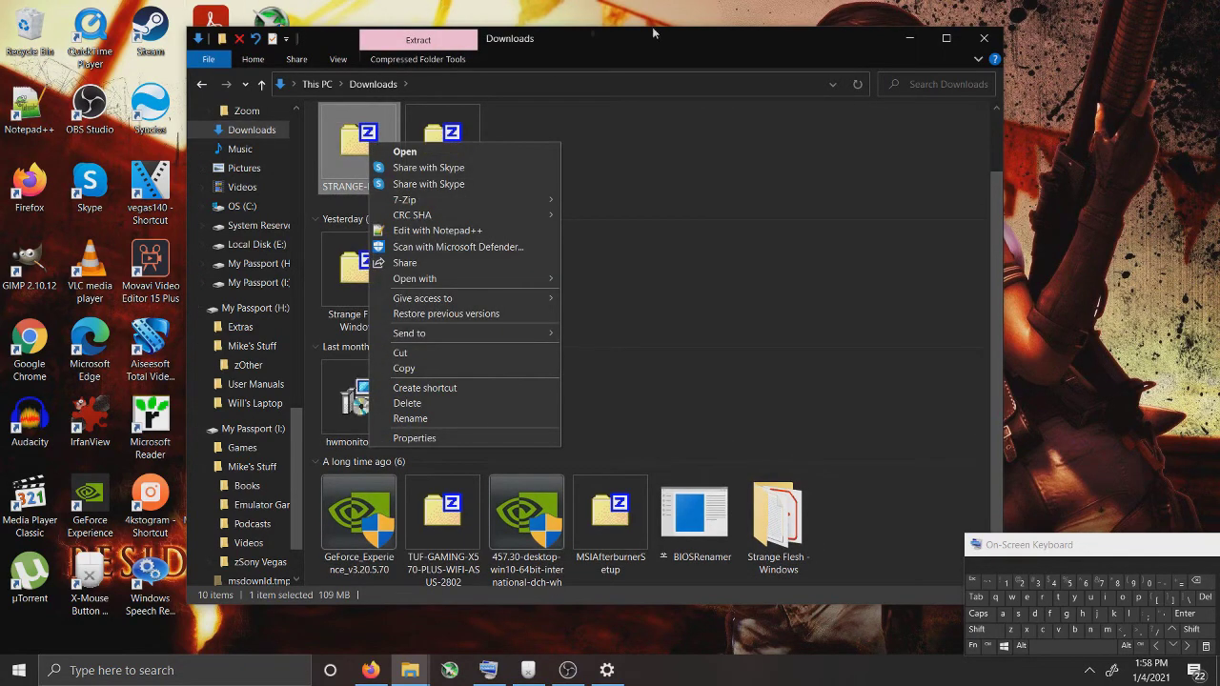
pyautogui.moveTo(514, 204)
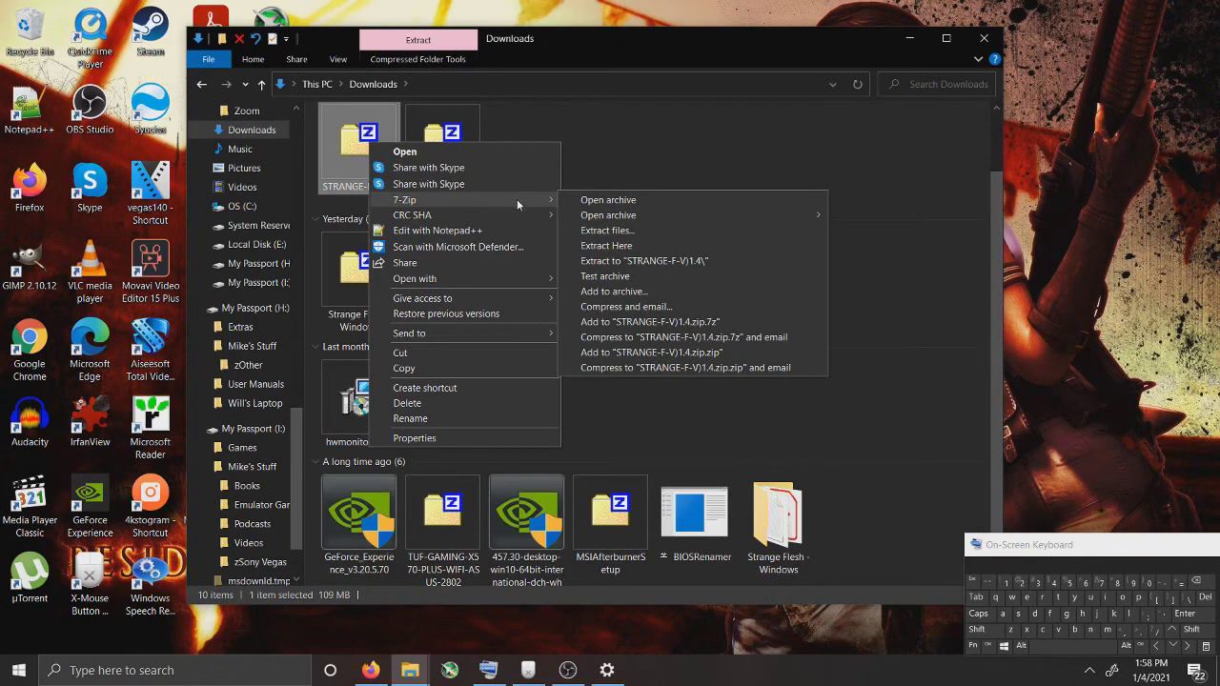
pyautogui.click(680, 252)
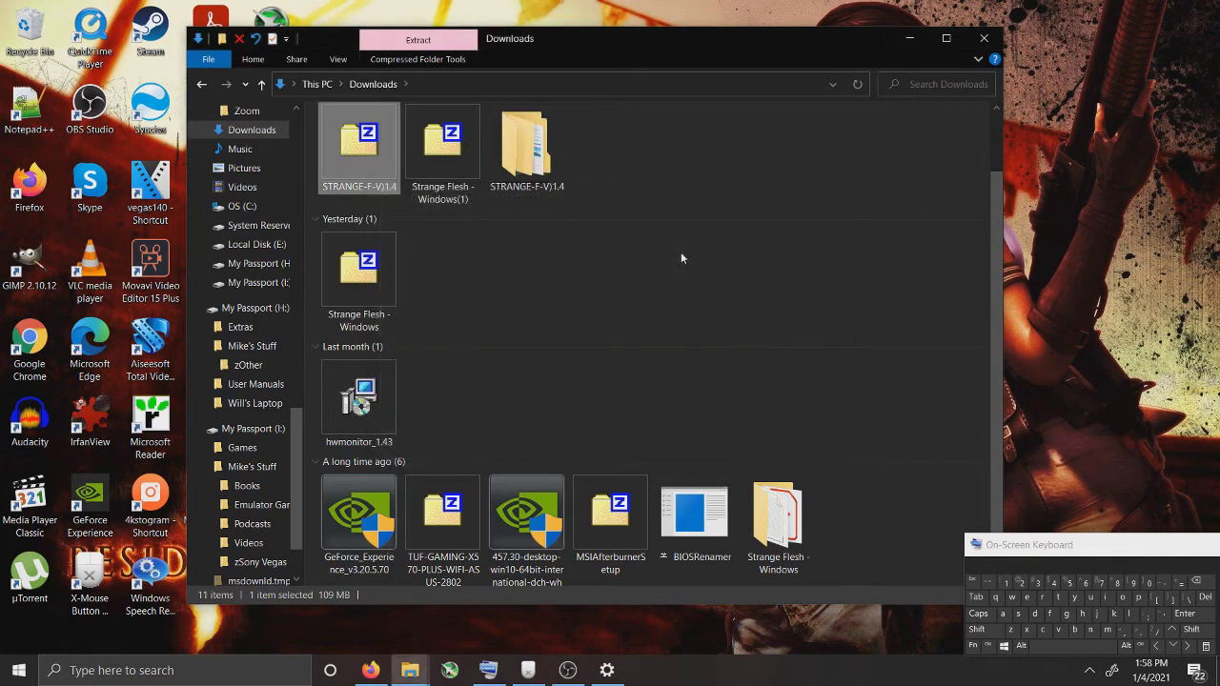
# Launch the Strange Flesh application from the Game Files subfolder of the extracted STRANGE-F-V)1.4 folder, minimize the folder and shrink the game window.
pyautogui.doubleClick(534, 151)
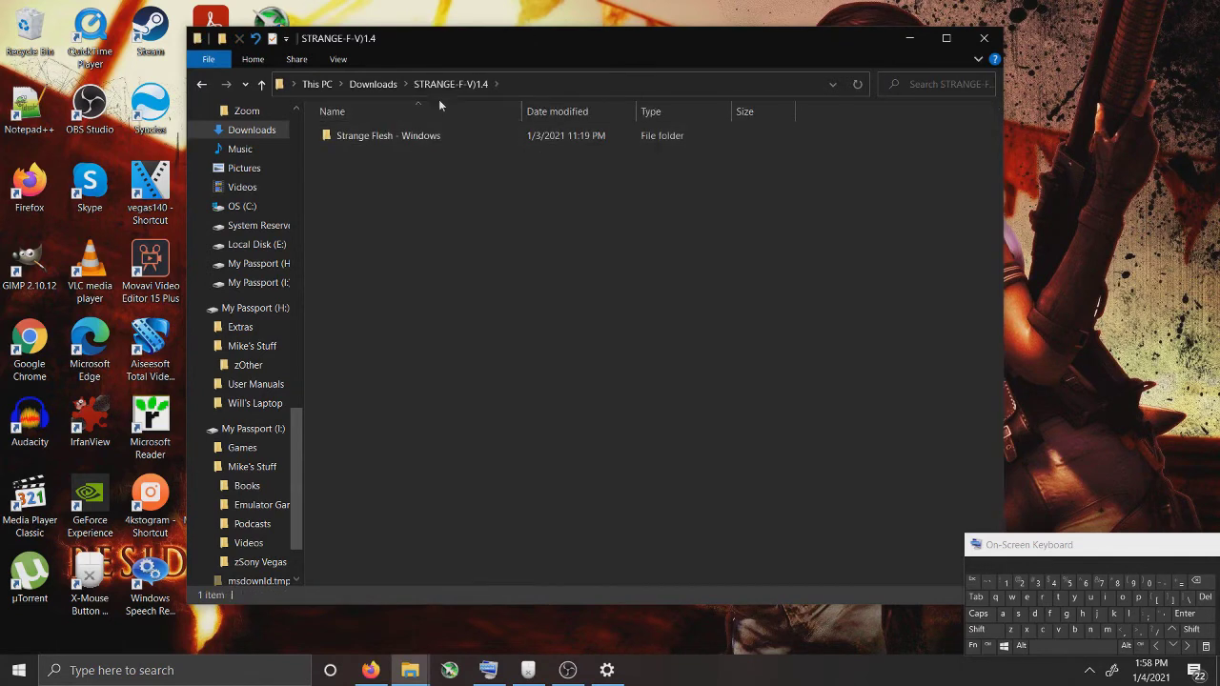
pyautogui.doubleClick(494, 133)
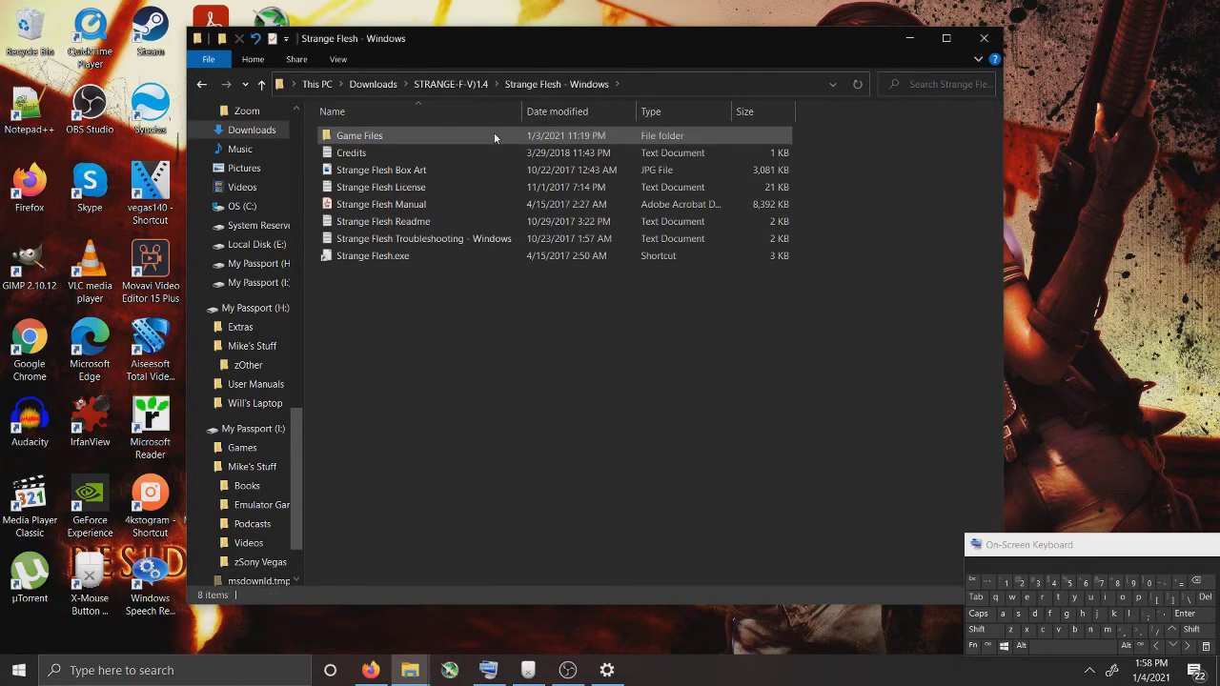
pyautogui.doubleClick(494, 133)
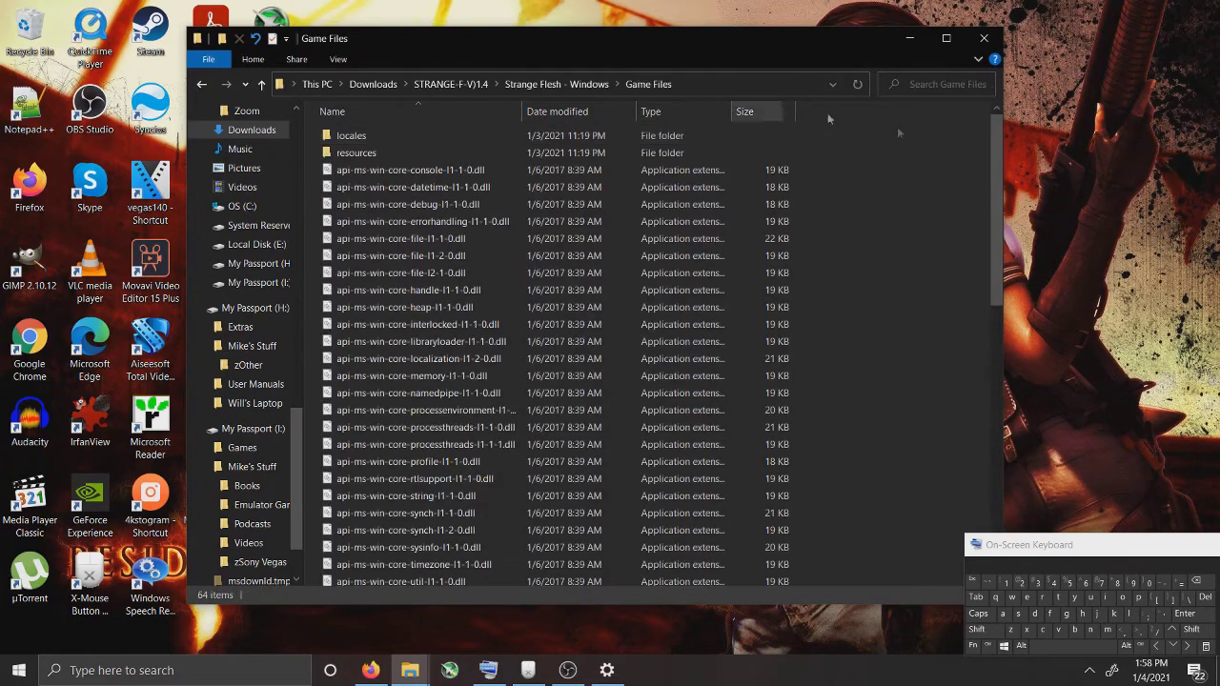
pyautogui.scroll(-1, 993, 195)
pyautogui.moveTo(993, 196); pyautogui.dragTo(966, 479)
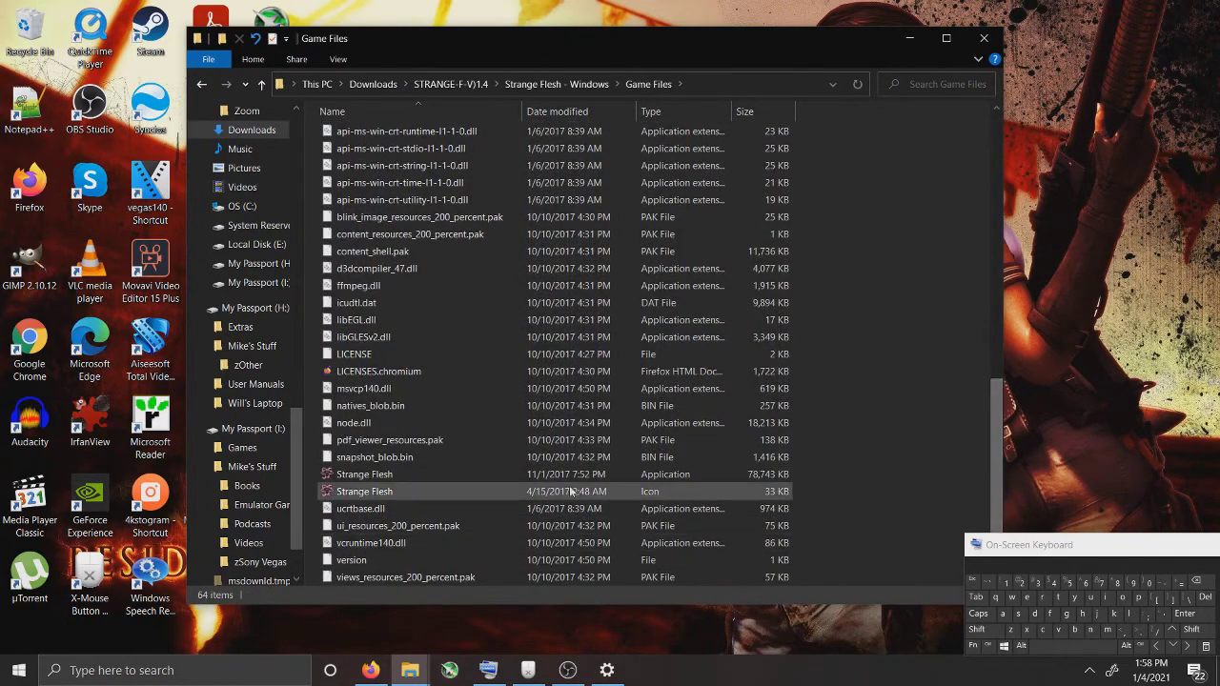
pyautogui.doubleClick(512, 474)
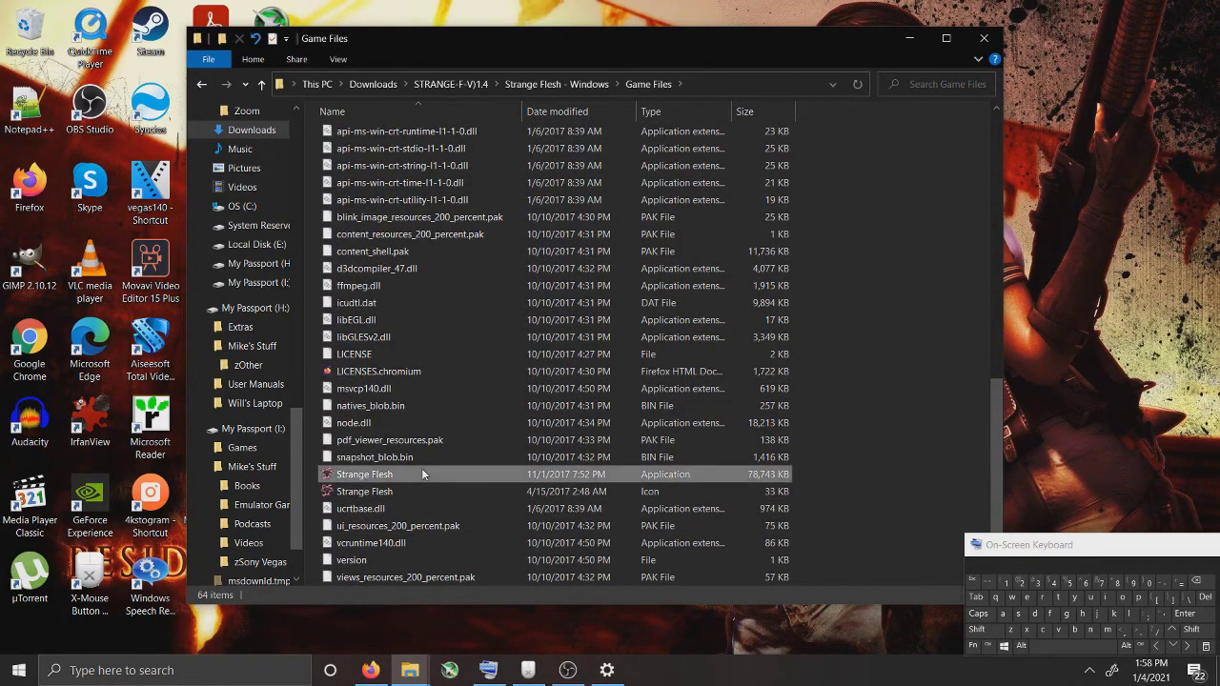
pyautogui.click(907, 38)
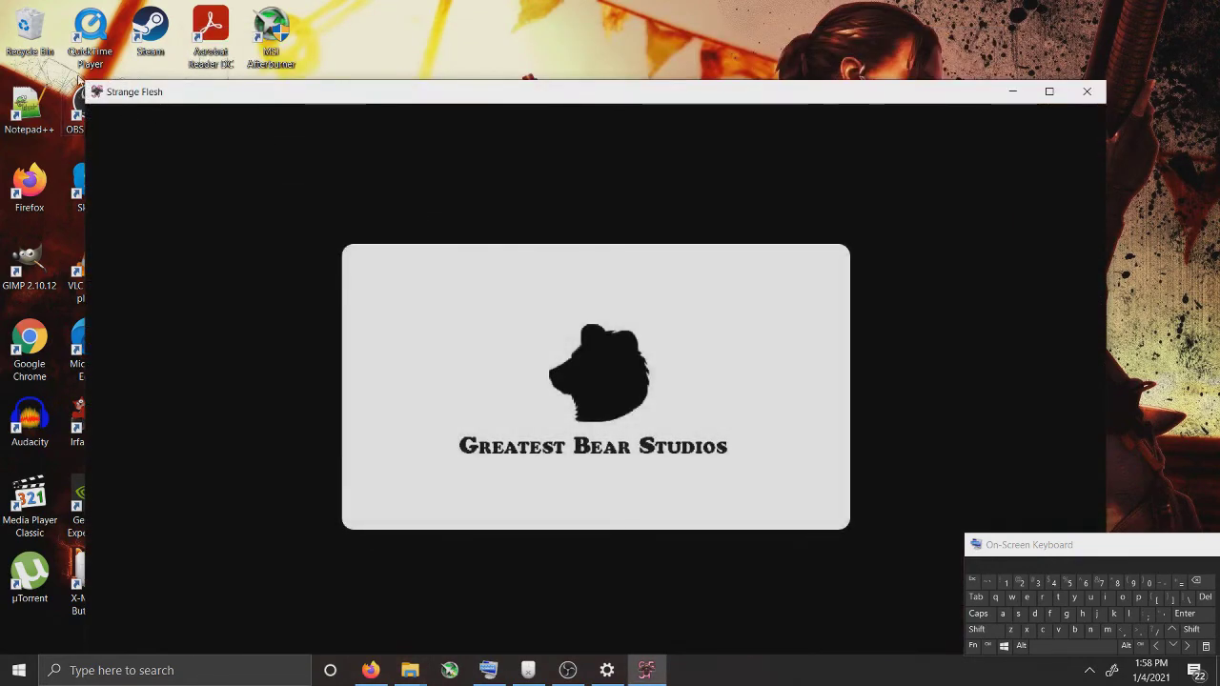
pyautogui.moveTo(84, 82); pyautogui.dragTo(624, 349)
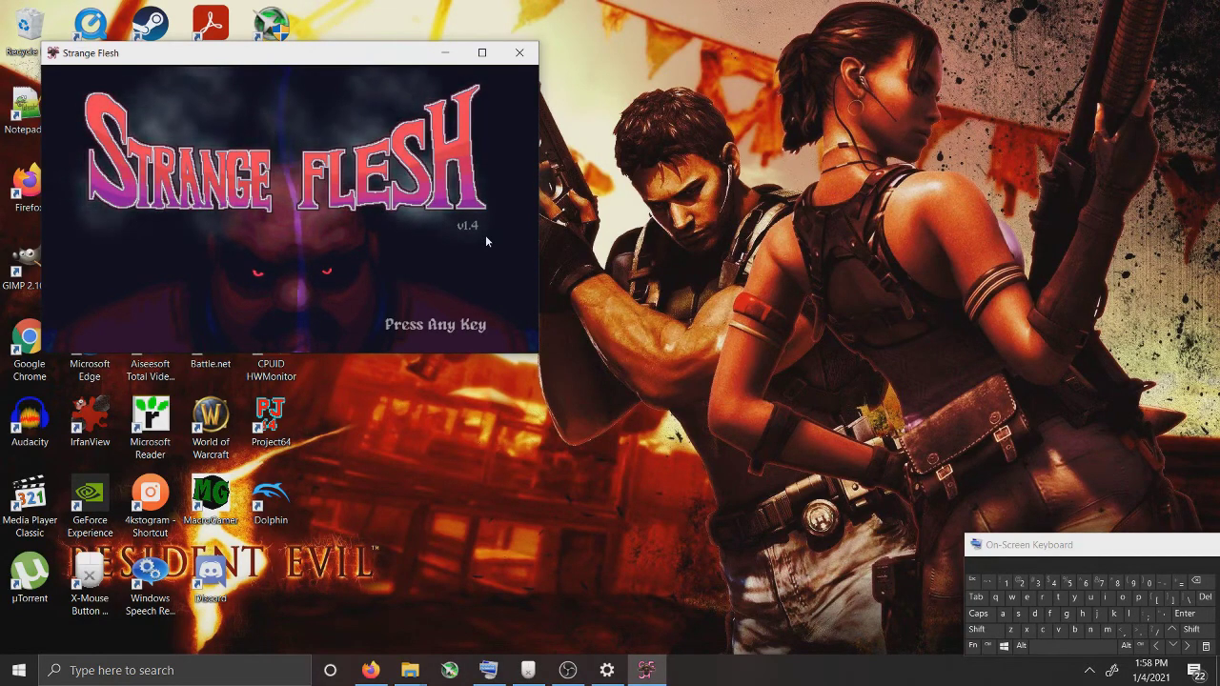
# Continue past the v1.4 title screen, look over the Settings including Scaling Quality, and return to the main menu.
pyautogui.click(1188, 646)
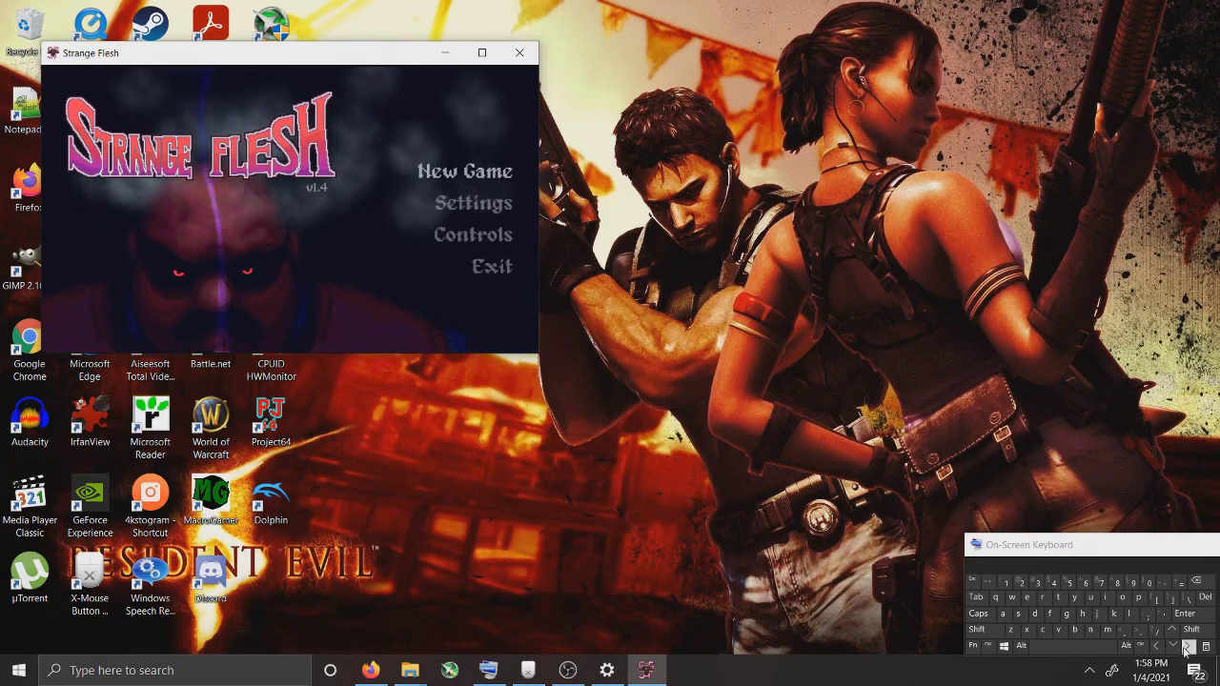
pyautogui.click(1173, 646)
pyautogui.click(1187, 616)
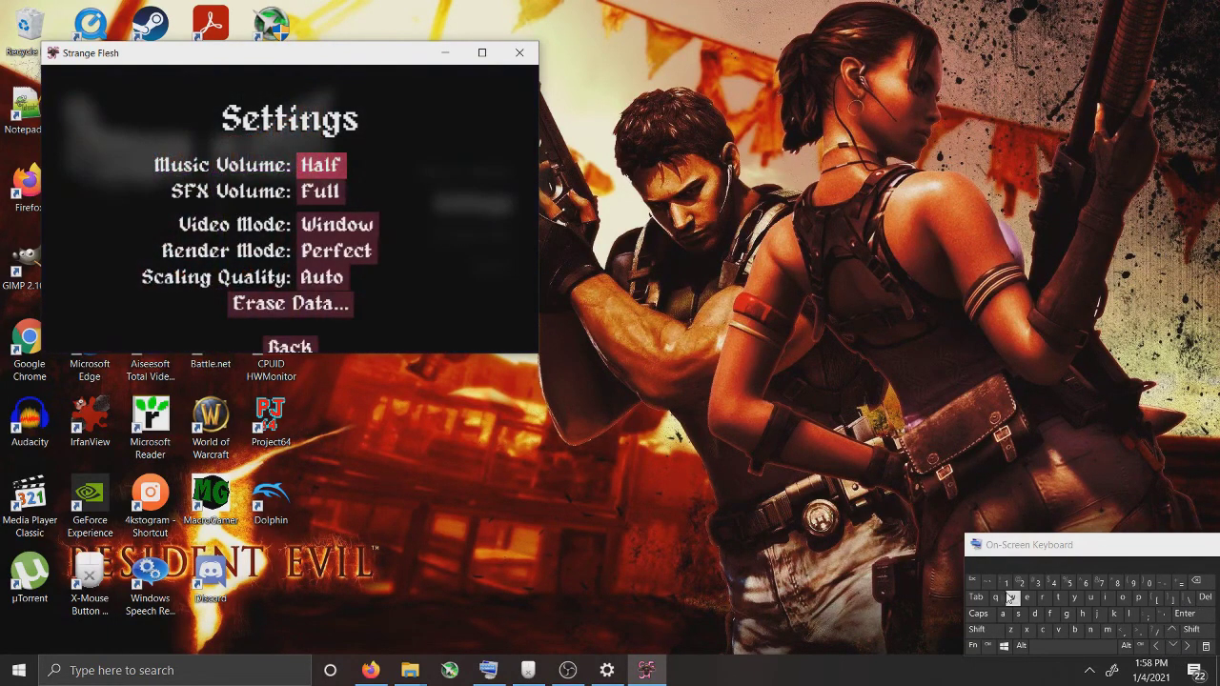
pyautogui.click(1170, 645)
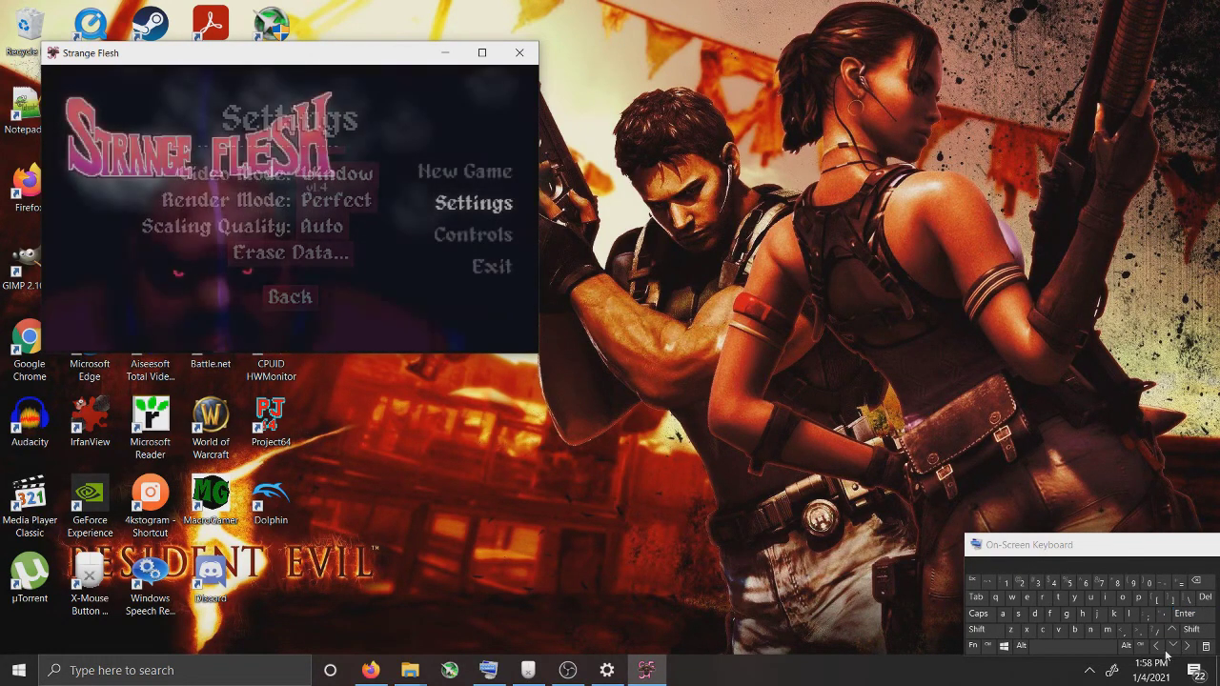
# Open the v1.4 game's Controls, go through the bindings including Special, and return to the main menu.
pyautogui.click(1173, 646)
pyautogui.click(1185, 614)
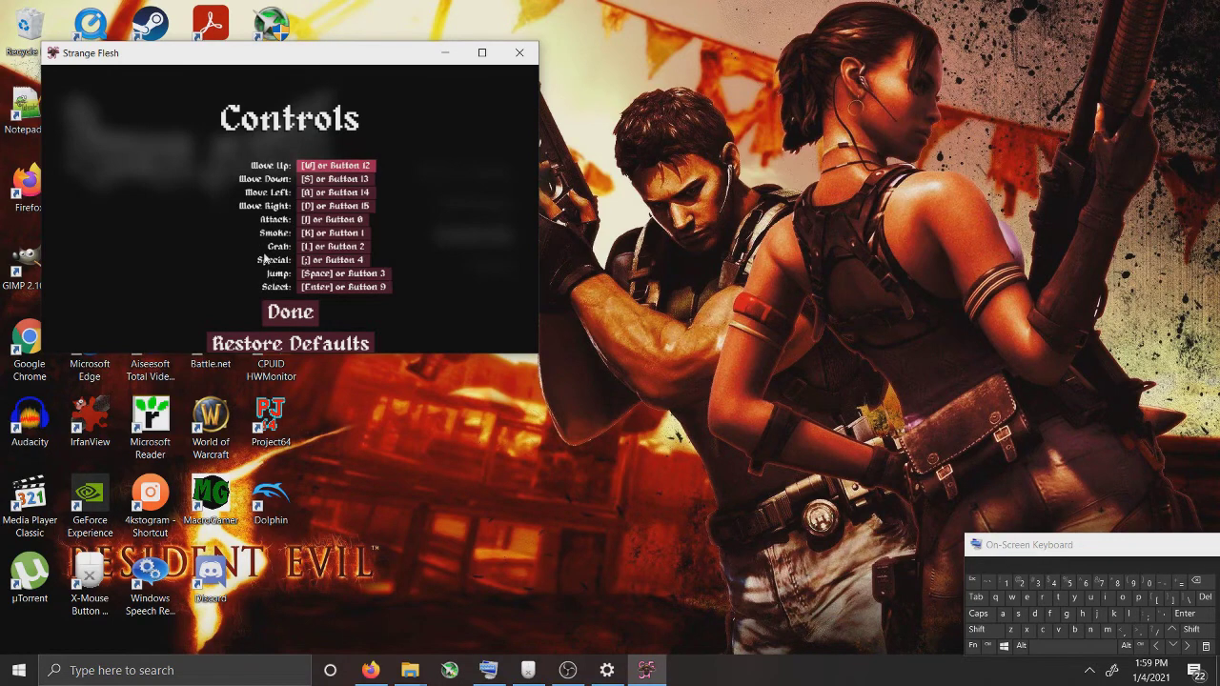
pyautogui.click(1173, 646)
pyautogui.click(1173, 647)
pyautogui.click(1172, 646)
pyautogui.click(1173, 646)
pyautogui.click(1175, 647)
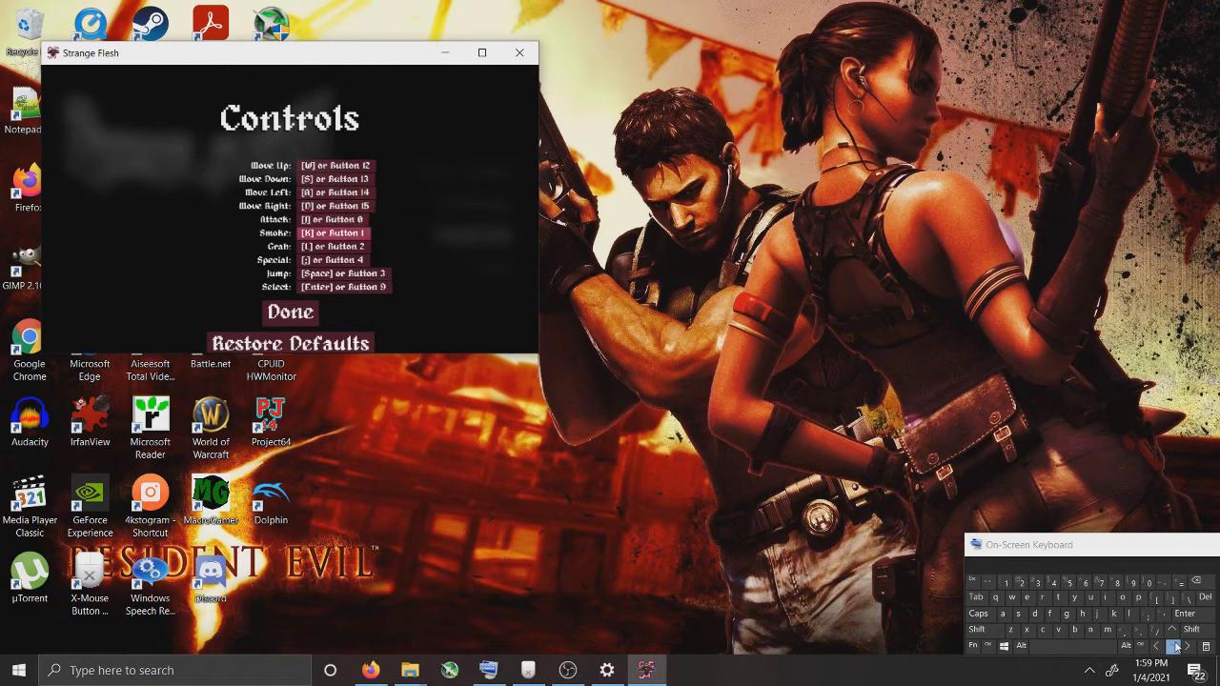
pyautogui.click(1175, 647)
pyautogui.click(1175, 647)
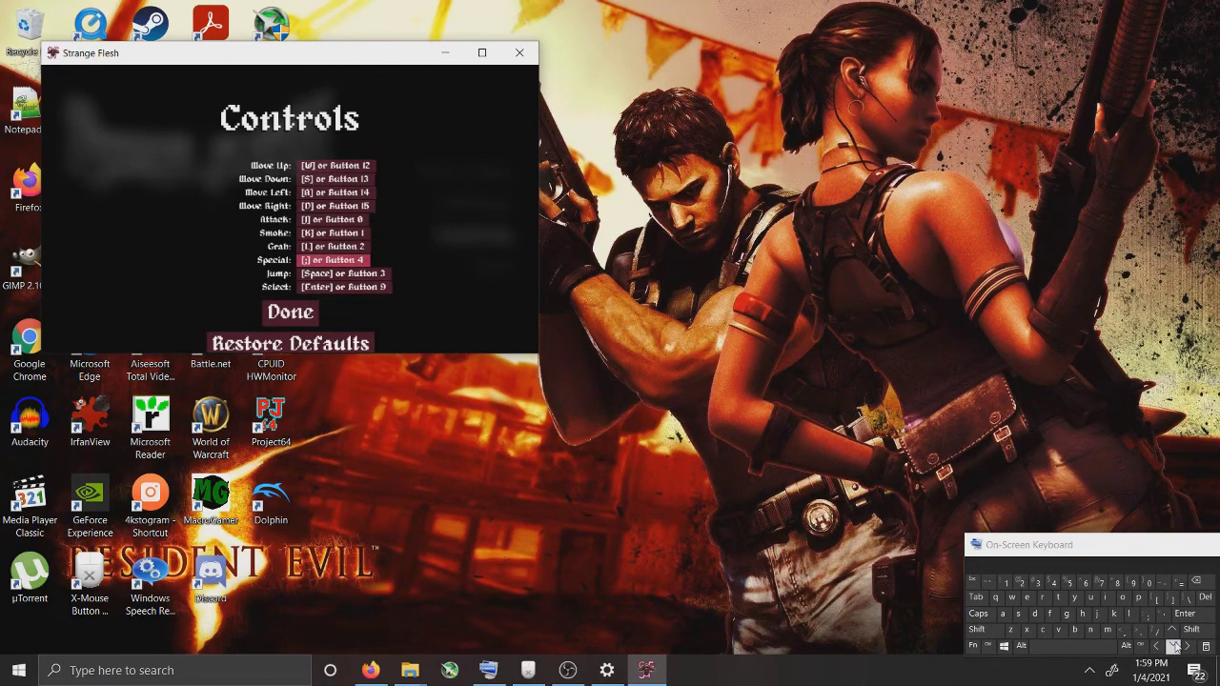
pyautogui.click(1175, 647)
pyautogui.click(1175, 647)
pyautogui.click(1175, 647)
pyautogui.click(1189, 616)
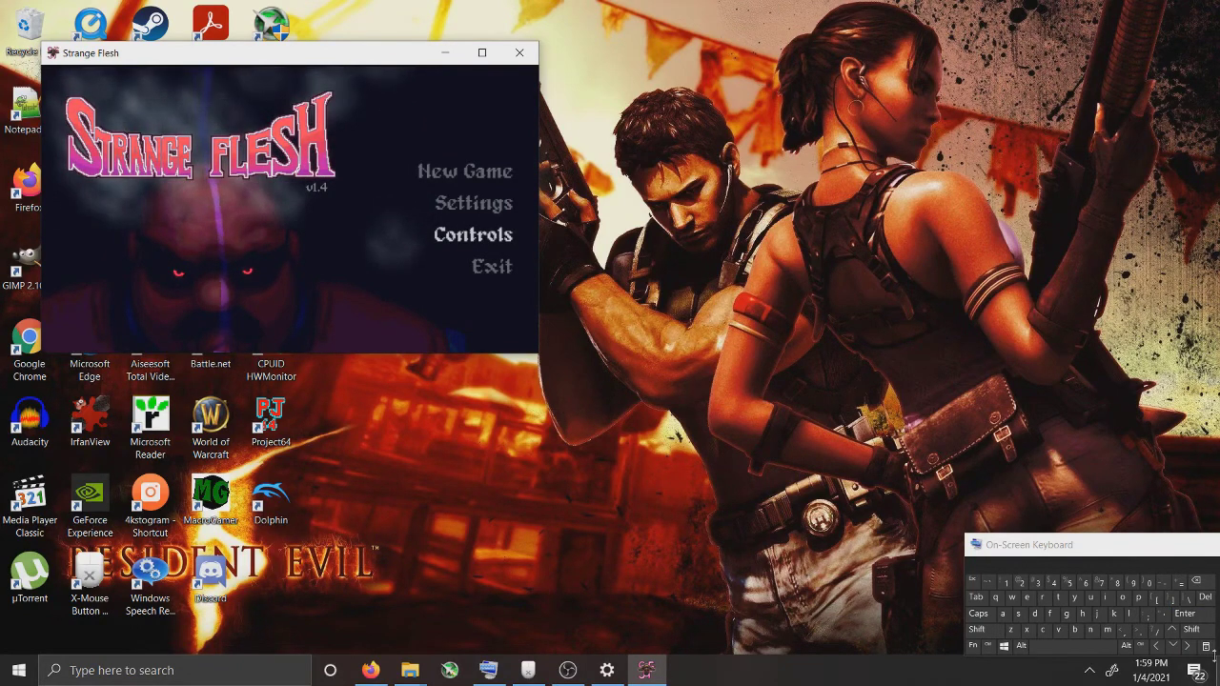
# Reopen the v1.4 game's Settings, go through Video Mode, Render Mode, Scaling Quality and Erase Data, and return to the main menu.
pyautogui.click(1171, 631)
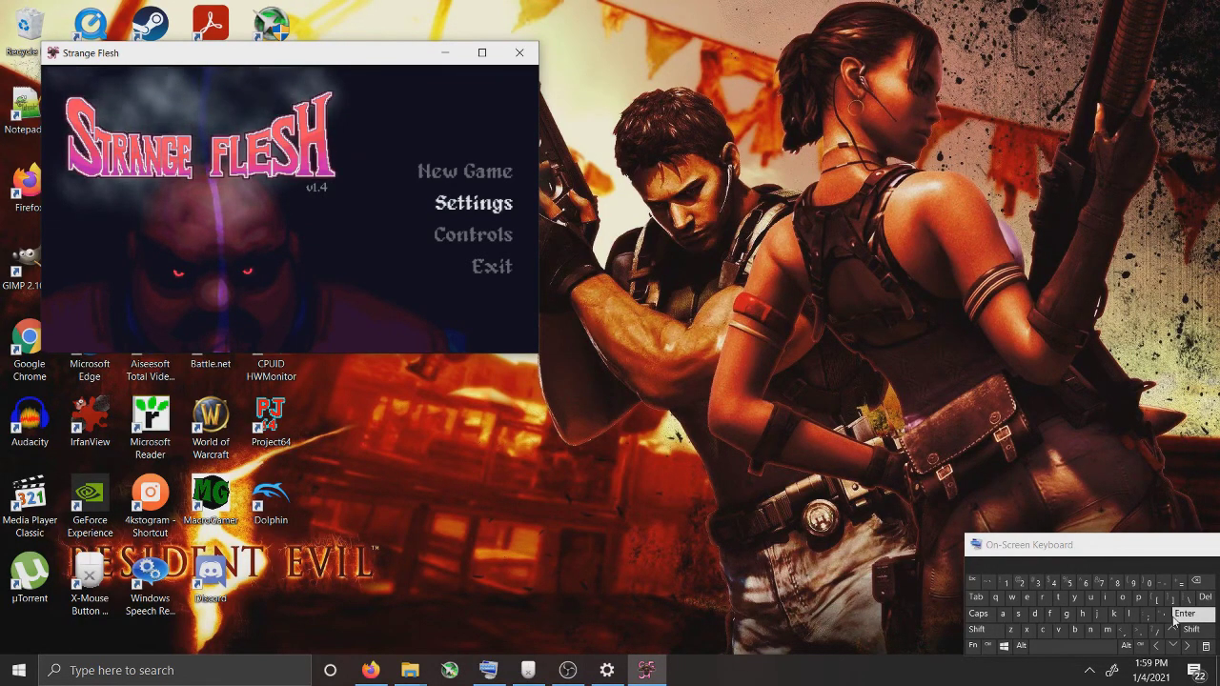
pyautogui.click(1180, 615)
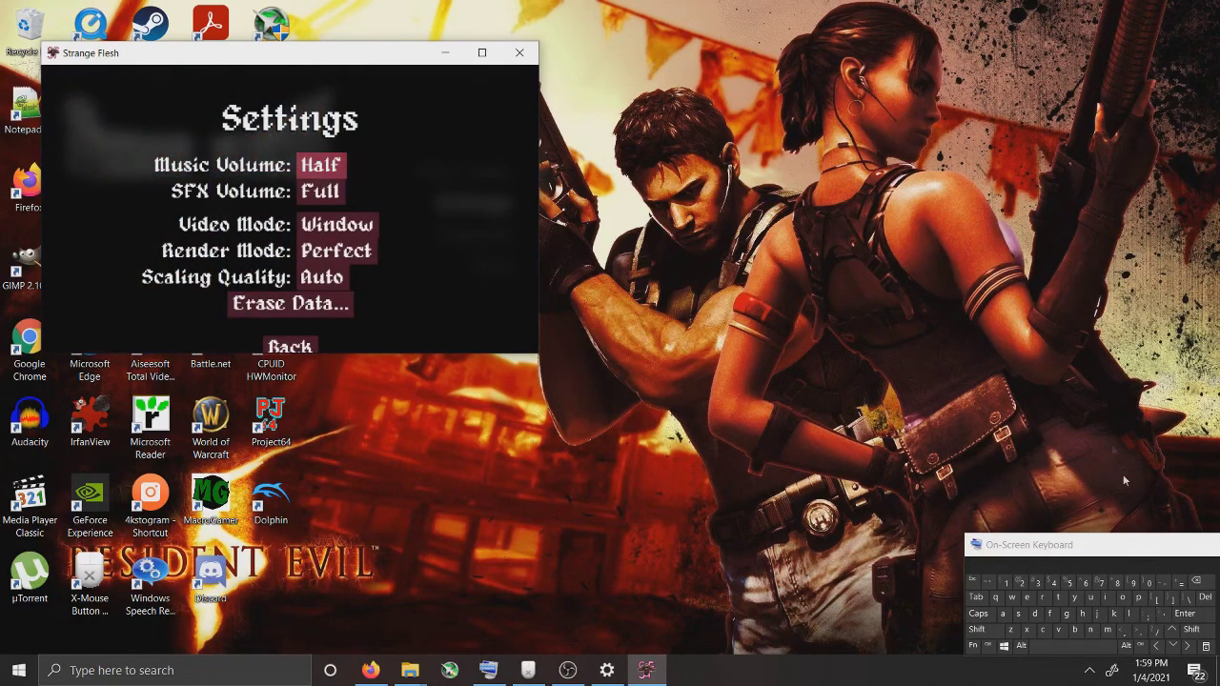
pyautogui.click(1173, 646)
pyautogui.click(1173, 647)
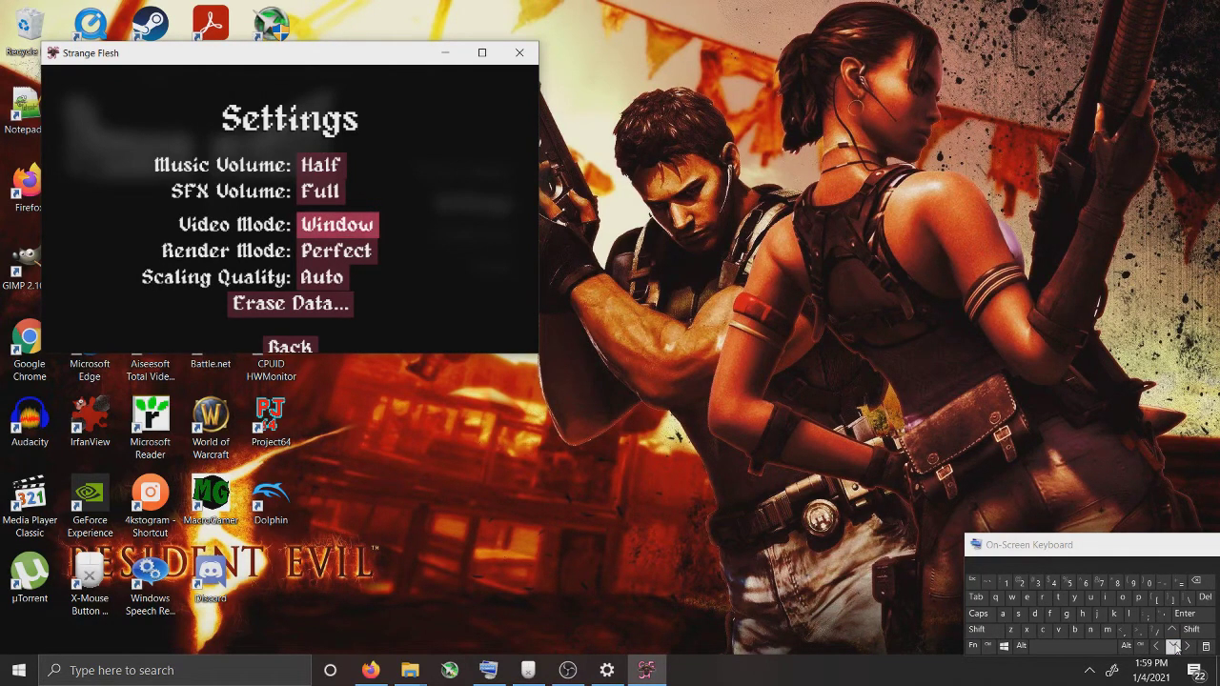
pyautogui.click(1174, 647)
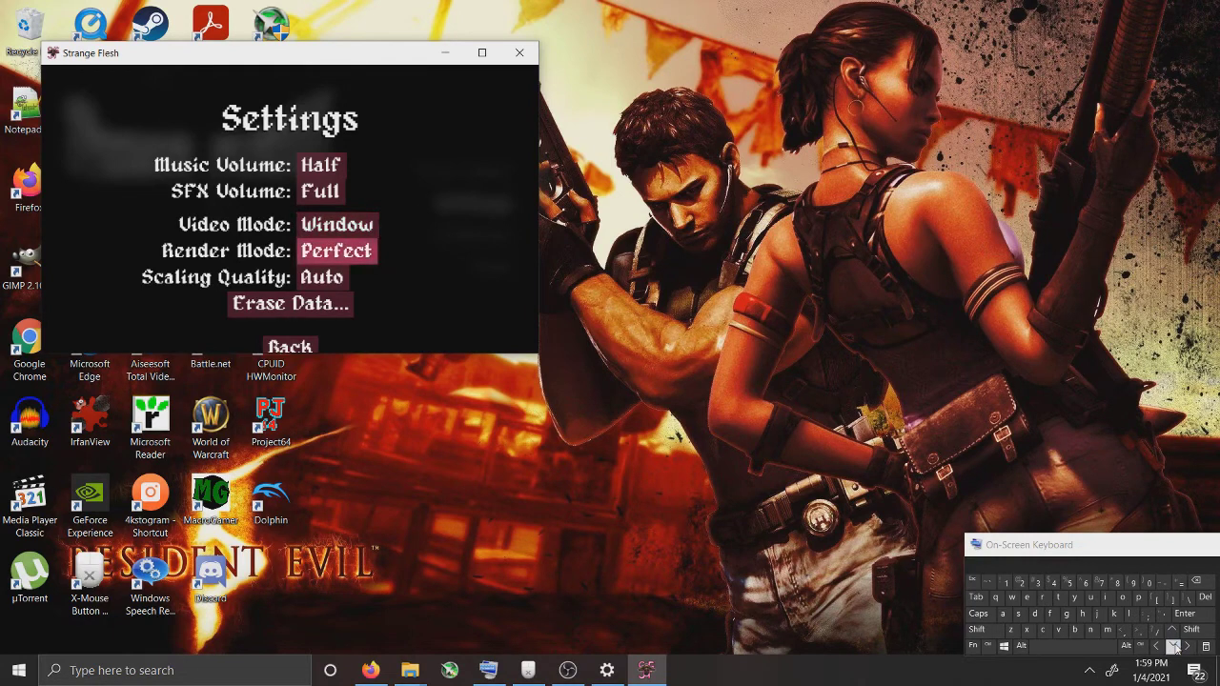
pyautogui.click(1173, 647)
pyautogui.click(1173, 646)
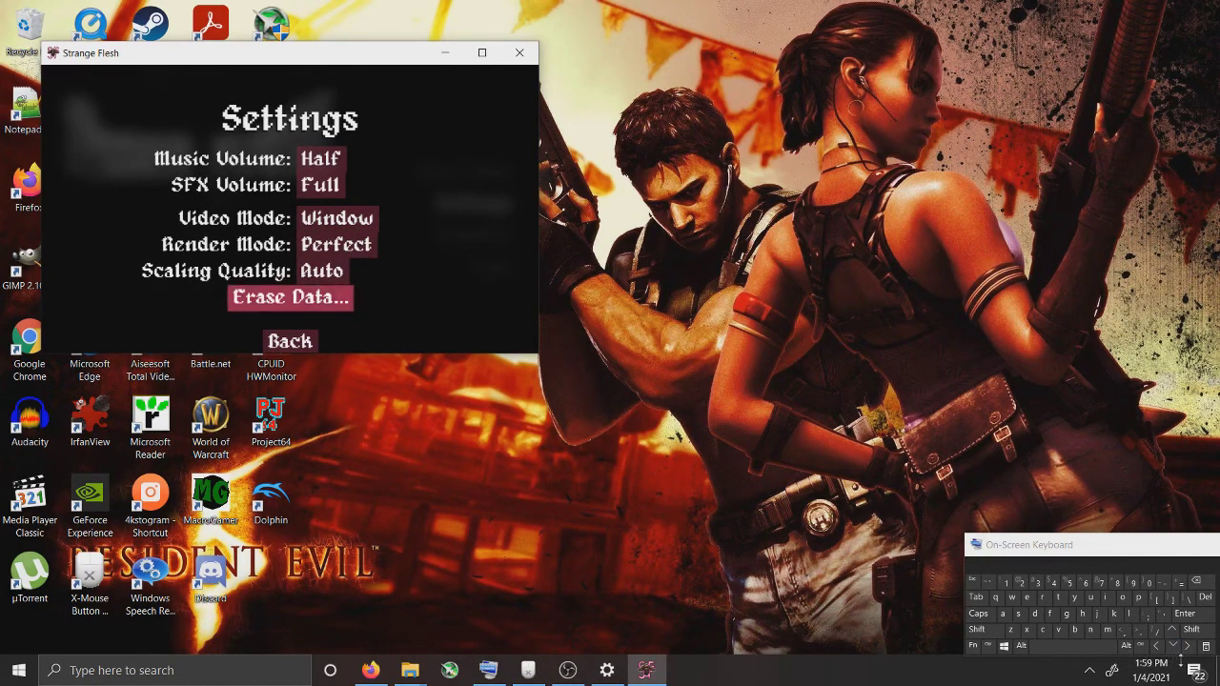
pyautogui.click(1173, 647)
pyautogui.click(1184, 613)
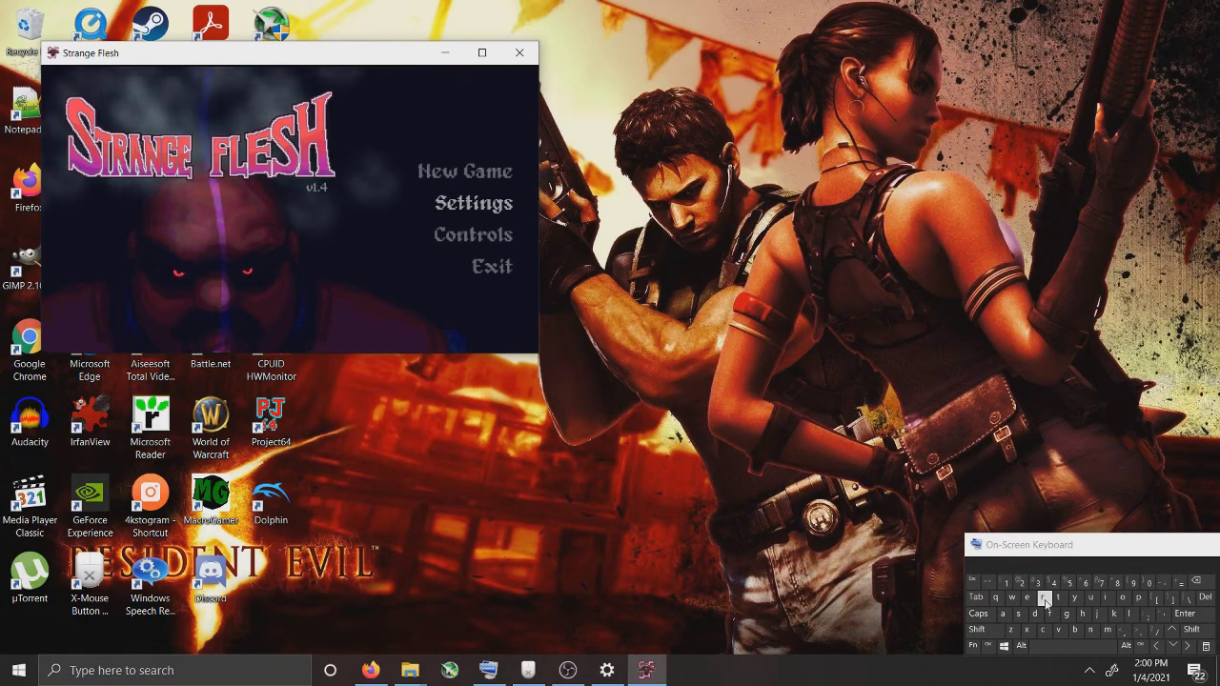
# Switch to Firefox, review the Windows, macOS and browser options on the Strange Flesh home page, and minimize the browser.
pyautogui.moveTo(607, 670)
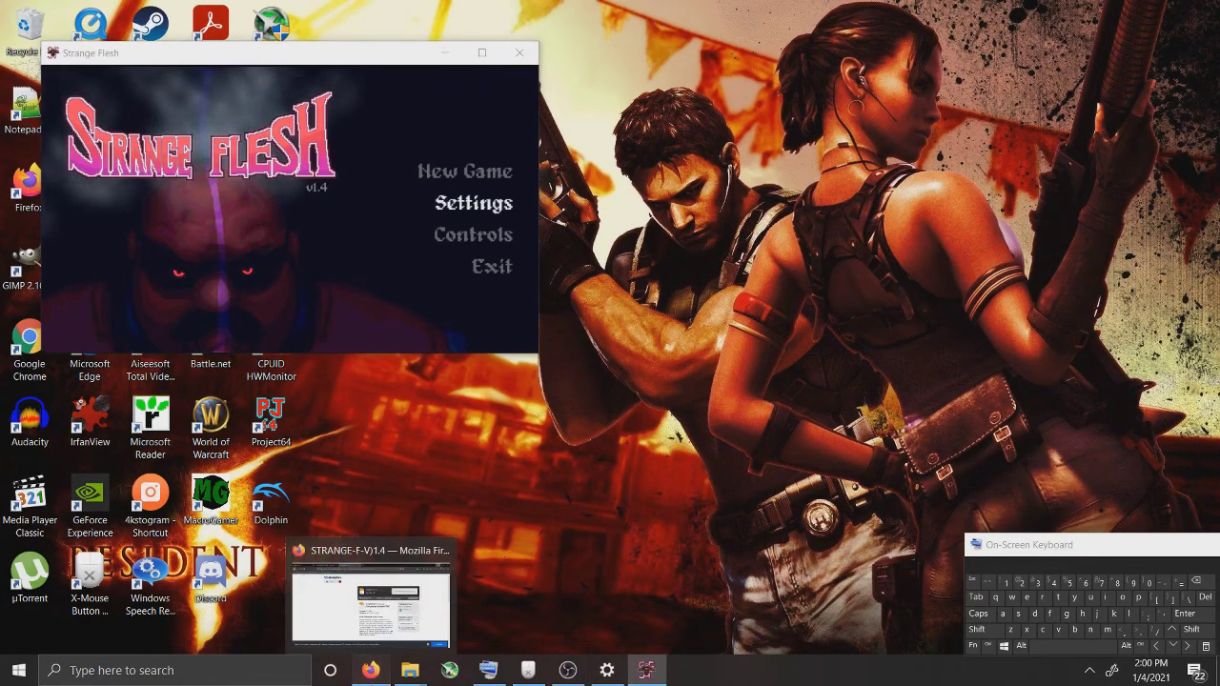
pyautogui.click(371, 670)
pyautogui.click(79, 13)
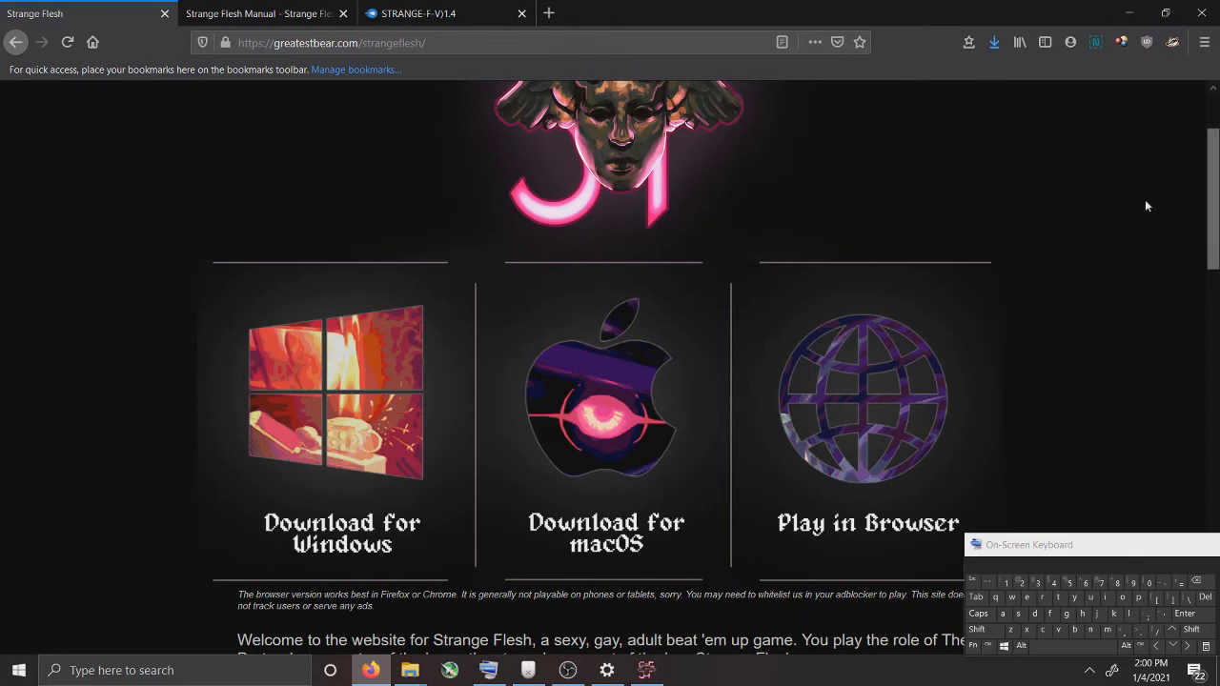
pyautogui.scroll(-1, 1147, 206)
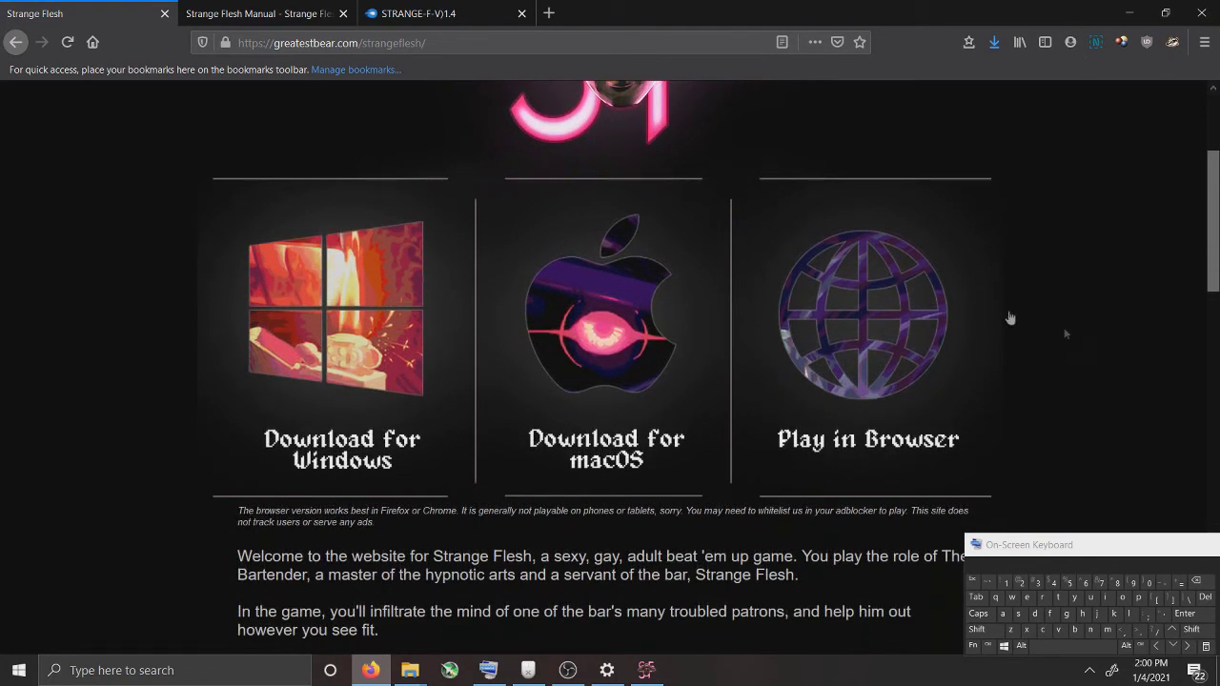
pyautogui.click(1124, 7)
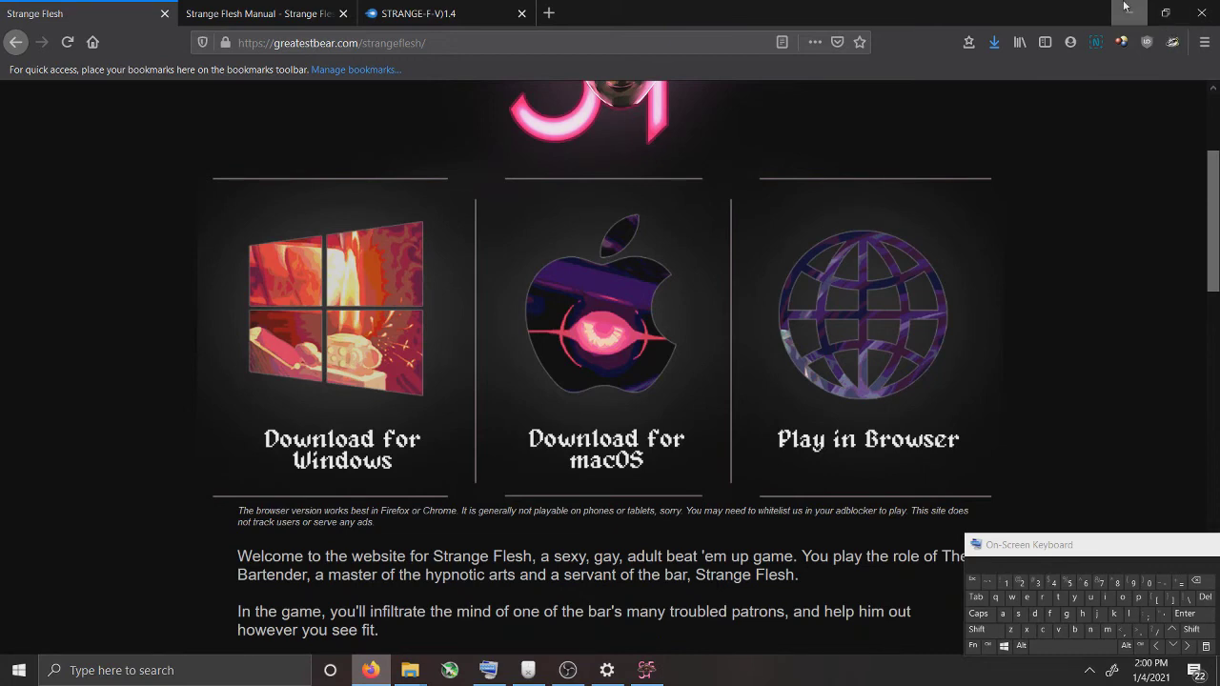